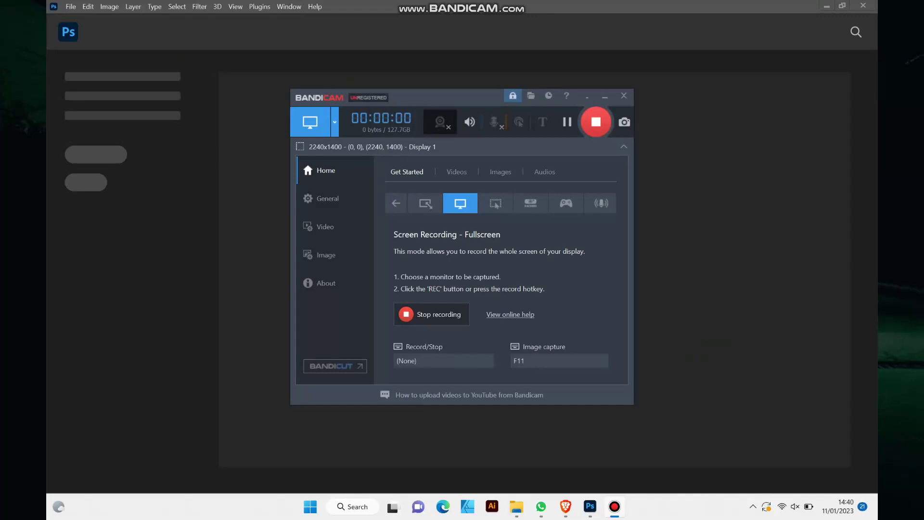
# Create a document from the saved apparel design preset and rename its artboard to 'back'.
pyautogui.hotkey('ctrl', 'n')
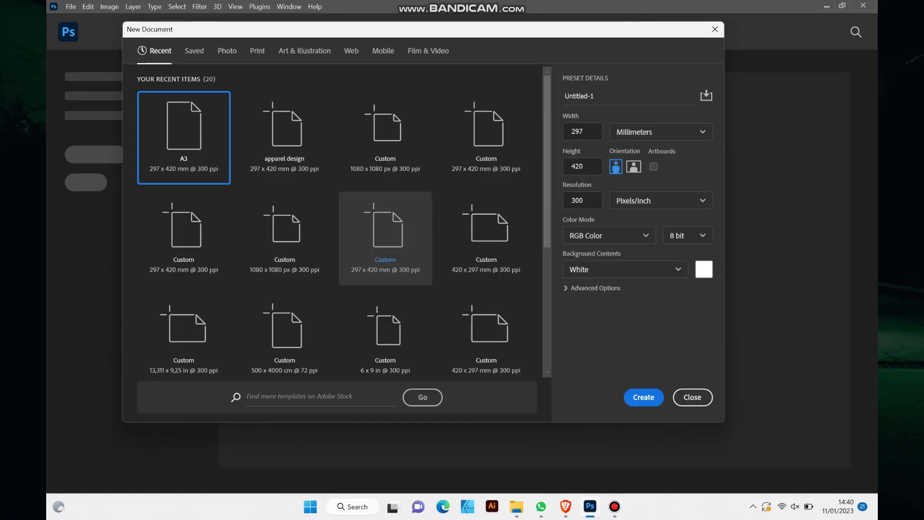
pyautogui.click(194, 50)
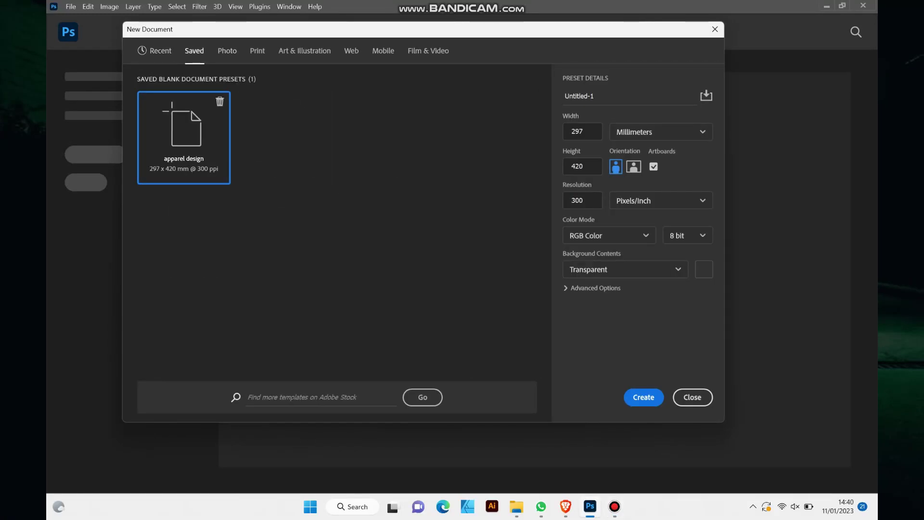
pyautogui.press('Return')
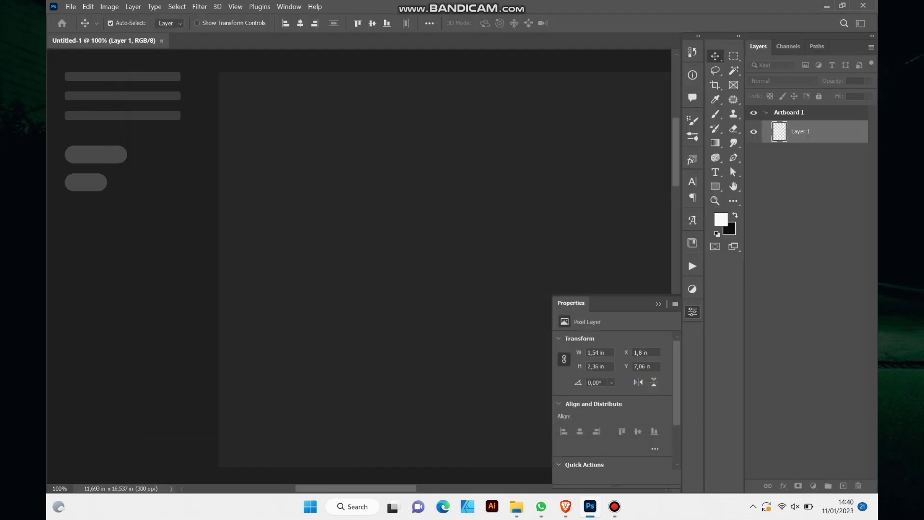
pyautogui.click(271, 110)
pyautogui.doubleClick(271, 111)
pyautogui.write('back')
pyautogui.press('Return')
# Add a black Solid Color fill layer inside the artboard and delete its layer mask.
pyautogui.click(818, 131)
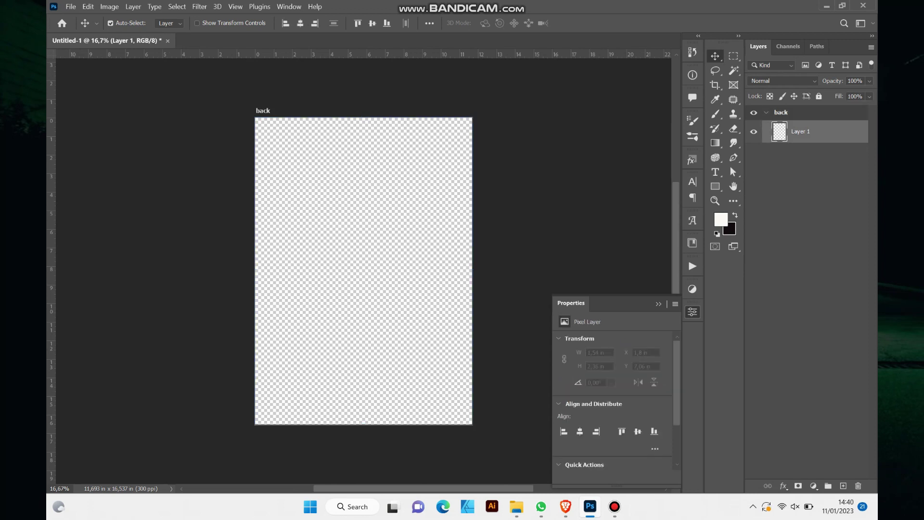
pyautogui.click(814, 486)
pyautogui.click(809, 284)
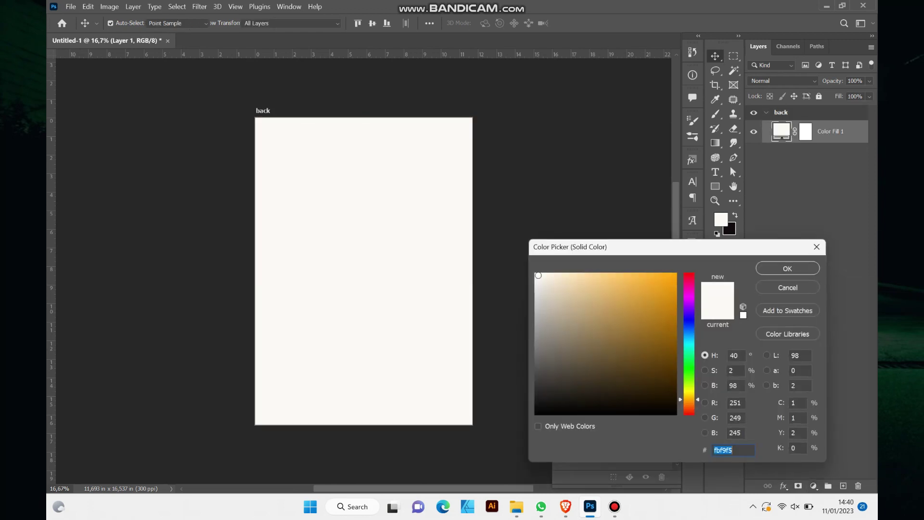
pyautogui.moveTo(602, 337); pyautogui.dragTo(535, 413)
pyautogui.press('Return')
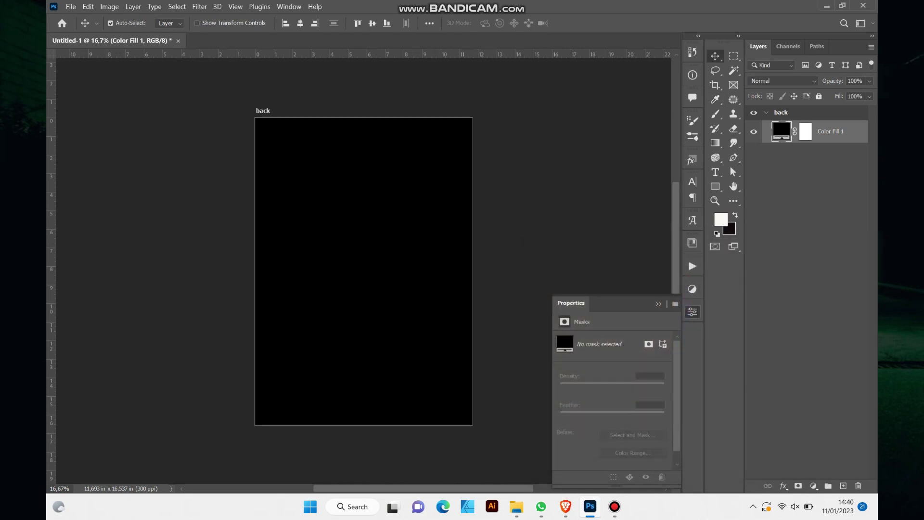
pyautogui.click(649, 343)
pyautogui.click(662, 476)
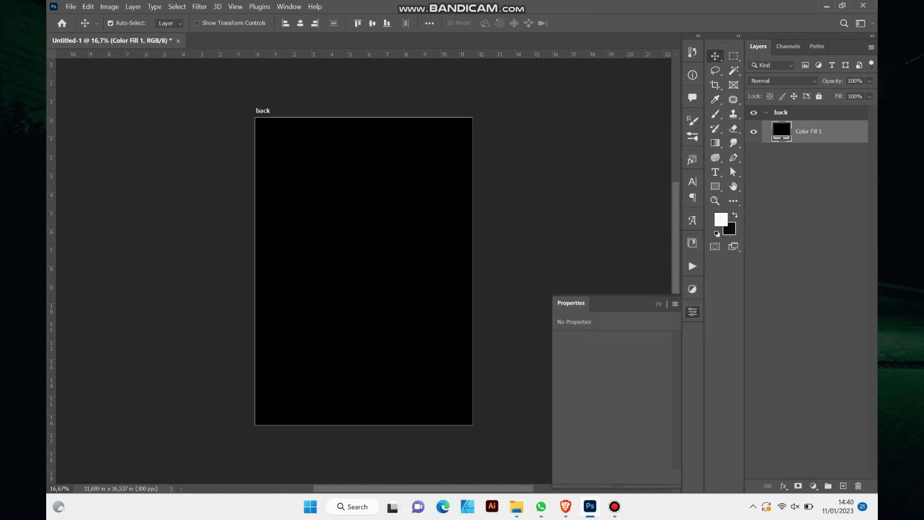
pyautogui.click(565, 507)
# Search Unsplash for 'renaissance' and open the ceiling fresco photo.
pyautogui.click(289, 77)
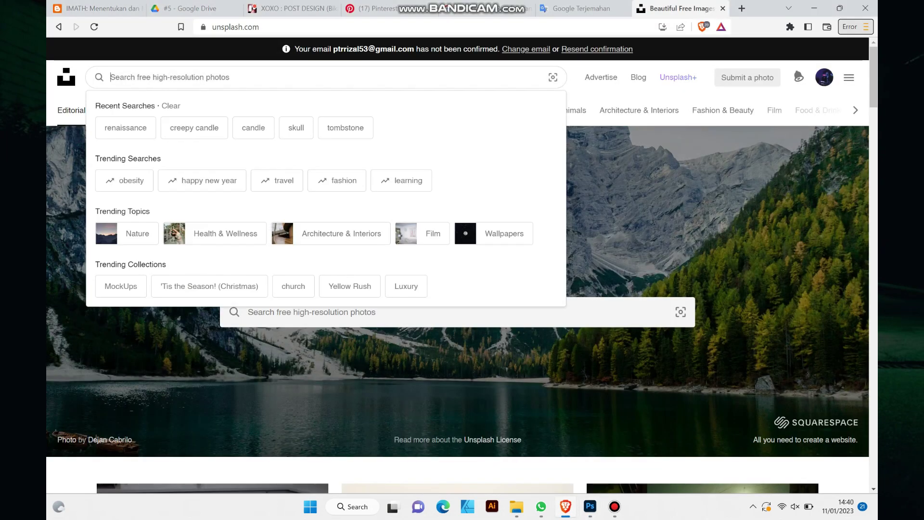
pyautogui.write('renaissa')
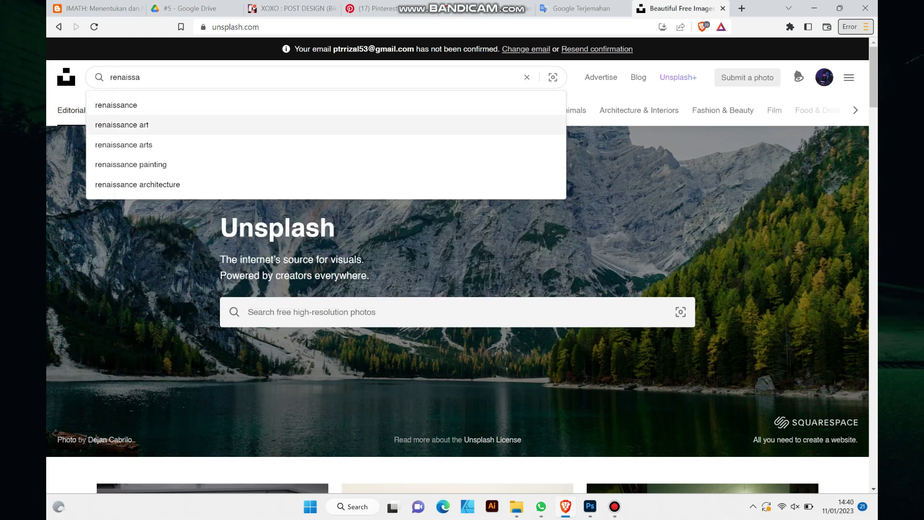
pyautogui.click(121, 105)
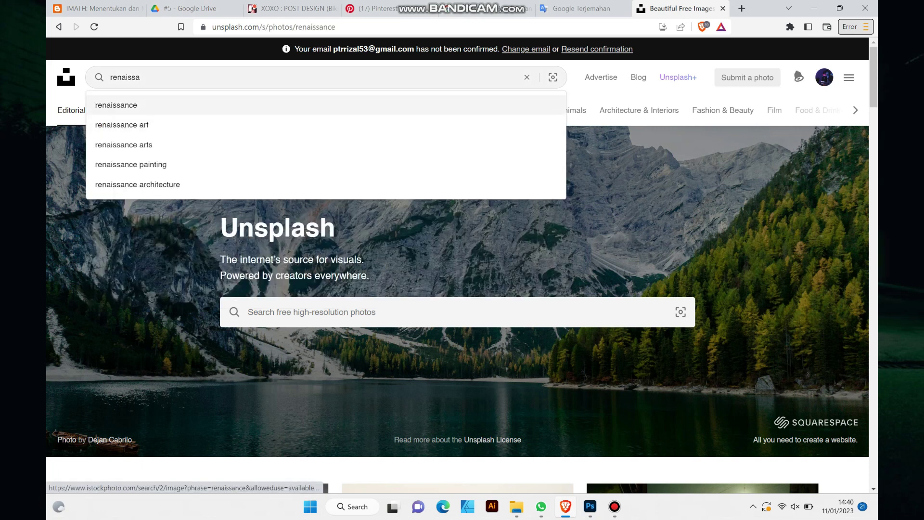
pyautogui.scroll(-5, 212, 419)
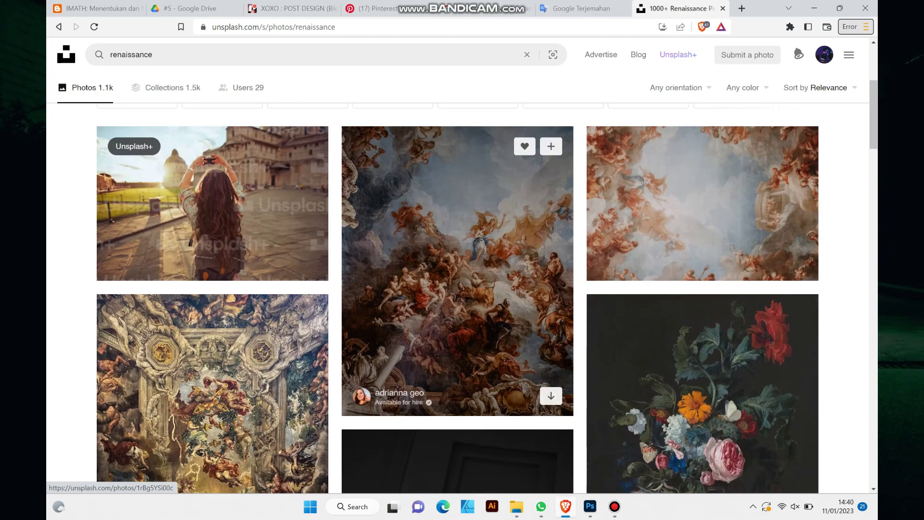
pyautogui.click(457, 289)
# Copy the fresco image and paste it into the Photoshop artboard as Layer 1.
pyautogui.click(457, 265)
pyautogui.scroll(-3, 457, 265)
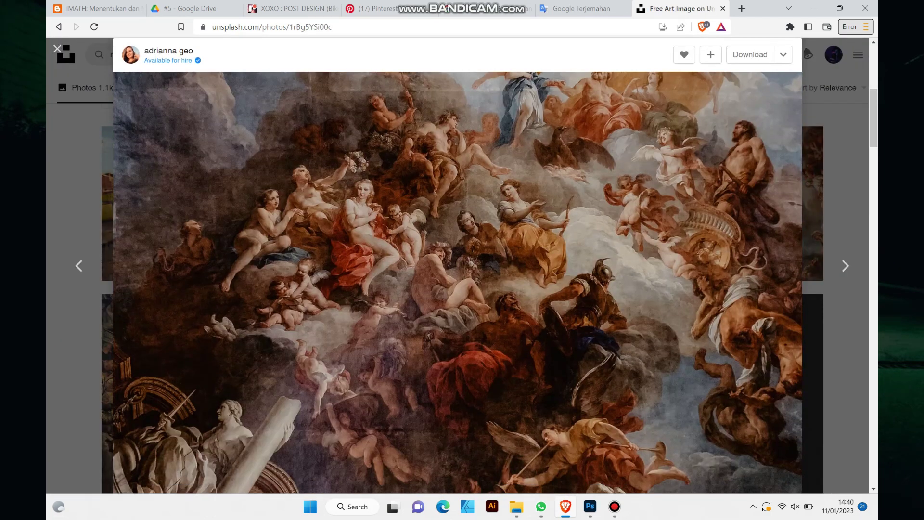
pyautogui.scroll(-2, 457, 264)
pyautogui.click(458, 306)
pyautogui.rightClick(450, 306)
pyautogui.click(477, 342)
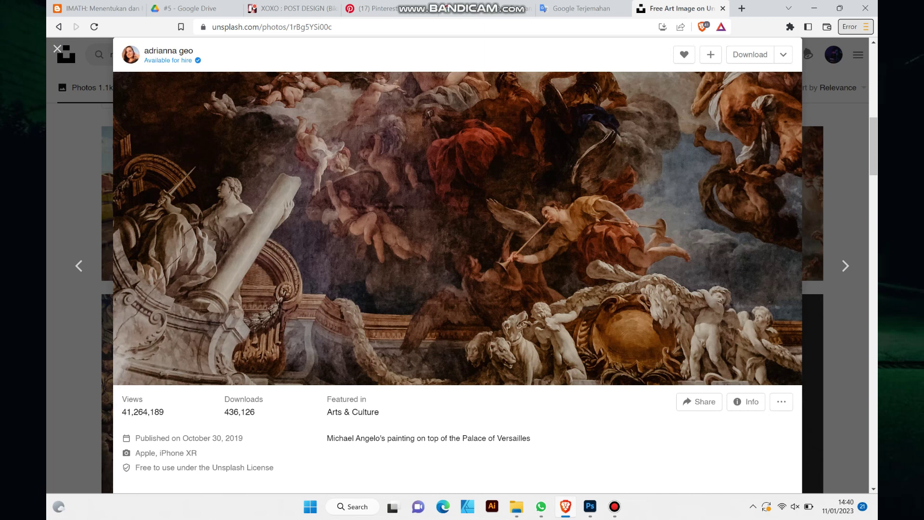
pyautogui.scroll(10, 457, 265)
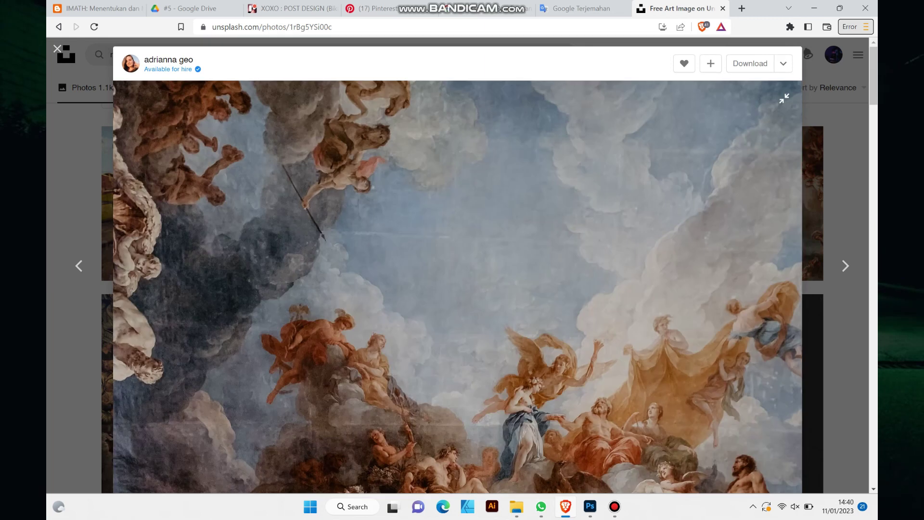
pyautogui.hotkey('alt', 'Tab')
pyautogui.hotkey('ctrl', 'v')
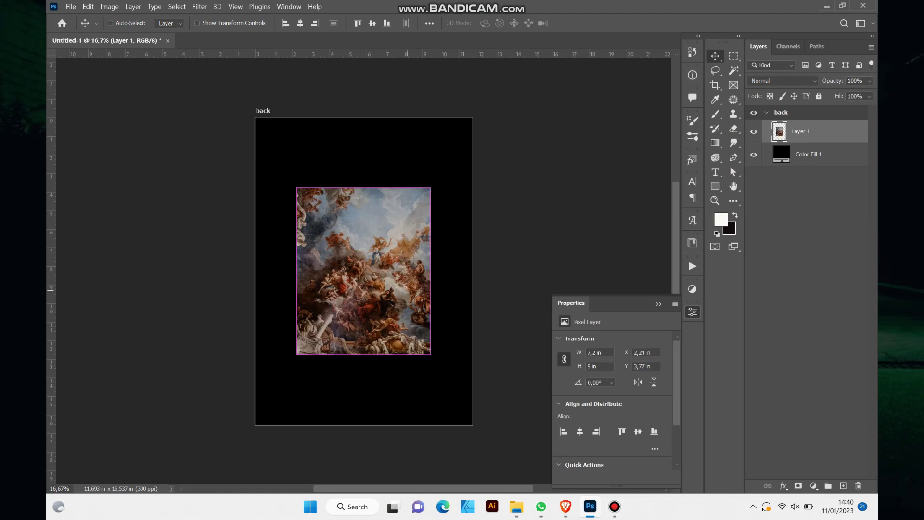
# Scale the pasted fresco up to about 8,8 x 11 in around its centre.
pyautogui.hotkey('ctrl', 't')
pyautogui.moveTo(363, 187); pyautogui.dragTo(366, 169)
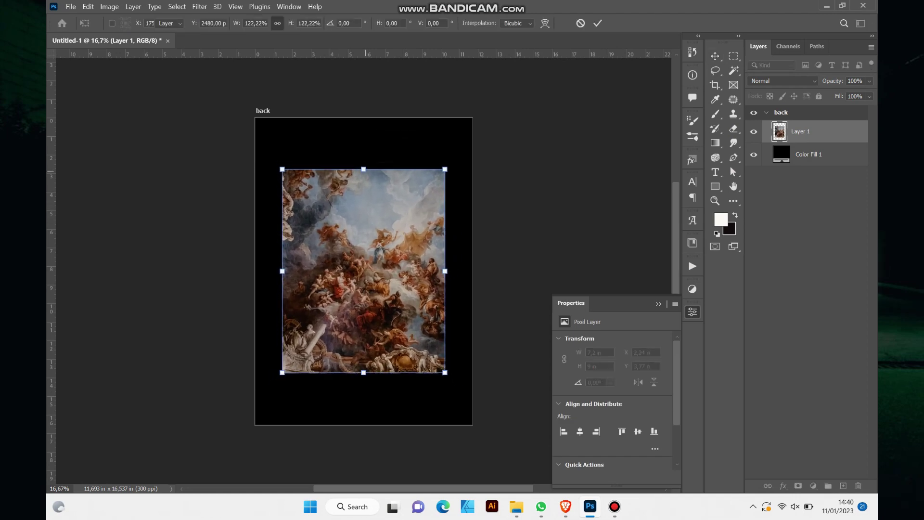
pyautogui.press('Return')
pyautogui.scroll(2, 357, 232)
# Add an inverted layer mask hiding the fresco's top strip for a squarer crop.
pyautogui.press('m')
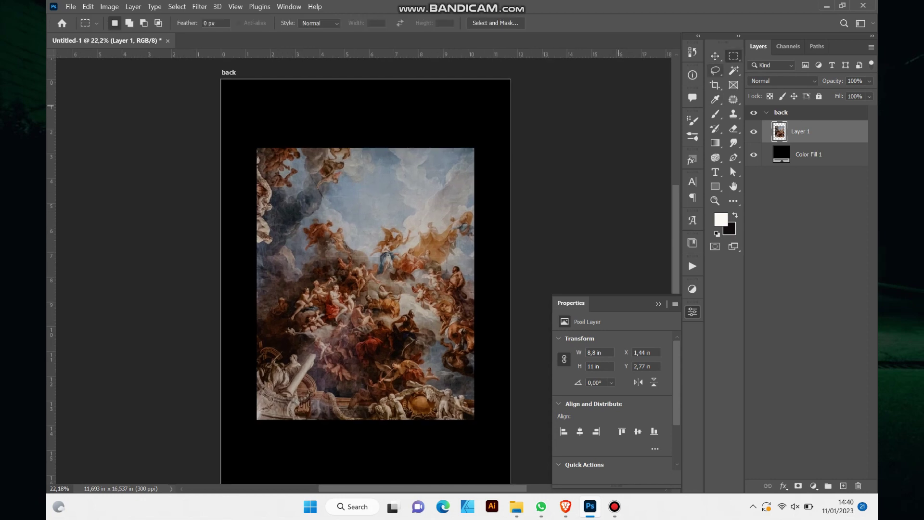
pyautogui.moveTo(238, 139); pyautogui.dragTo(499, 207)
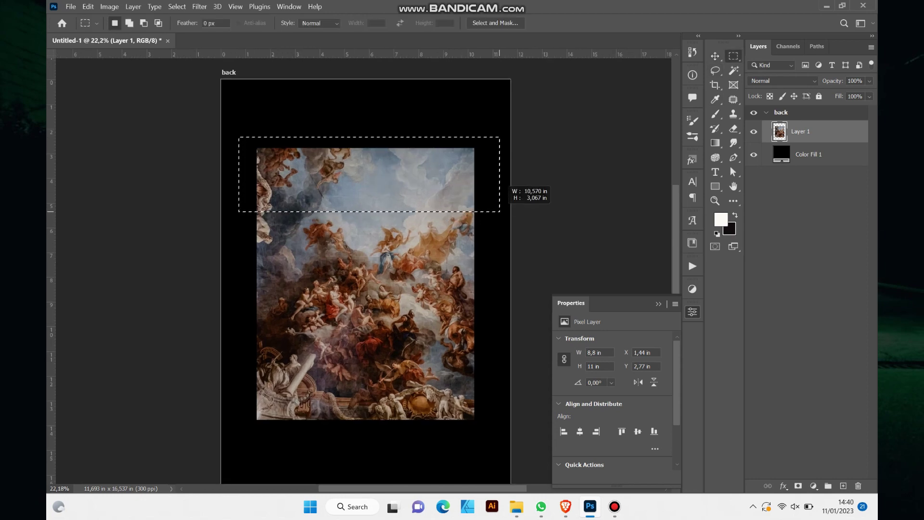
pyautogui.click(798, 486)
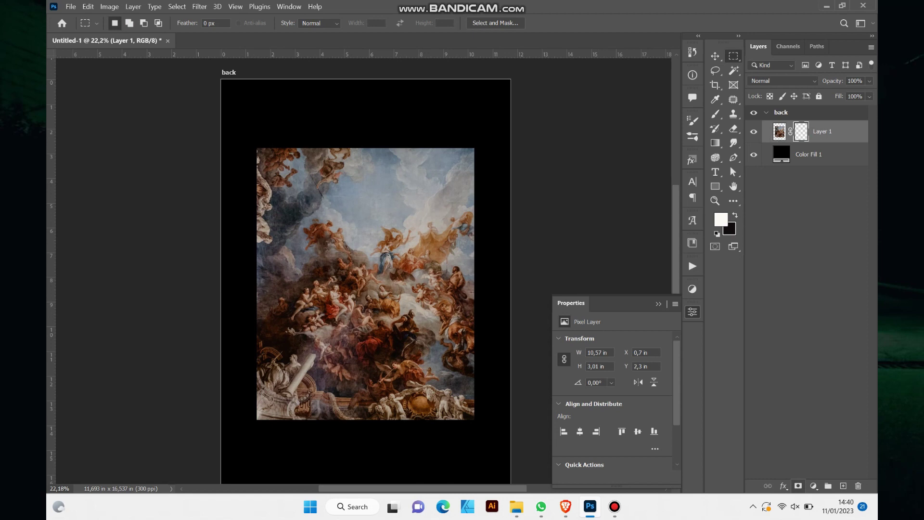
pyautogui.hotkey('ctrl', 'i')
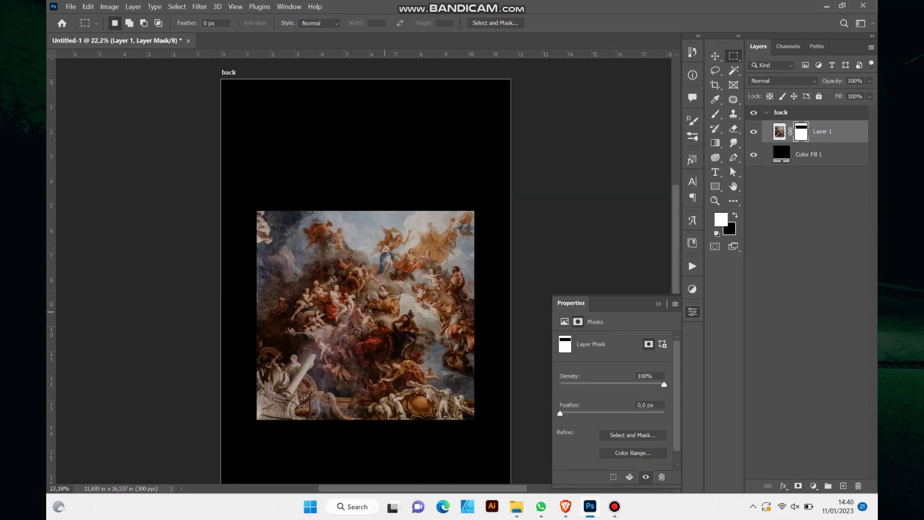
pyautogui.scroll(-2, 366, 269)
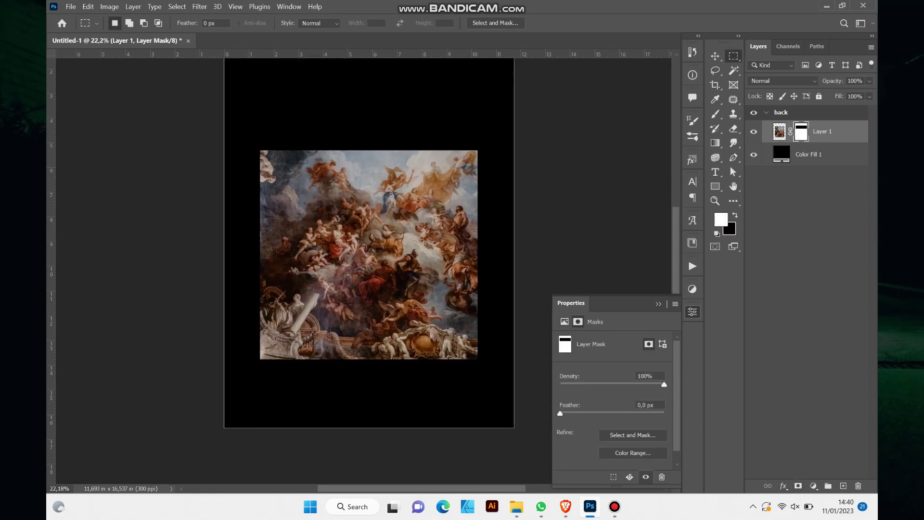
pyautogui.click(813, 486)
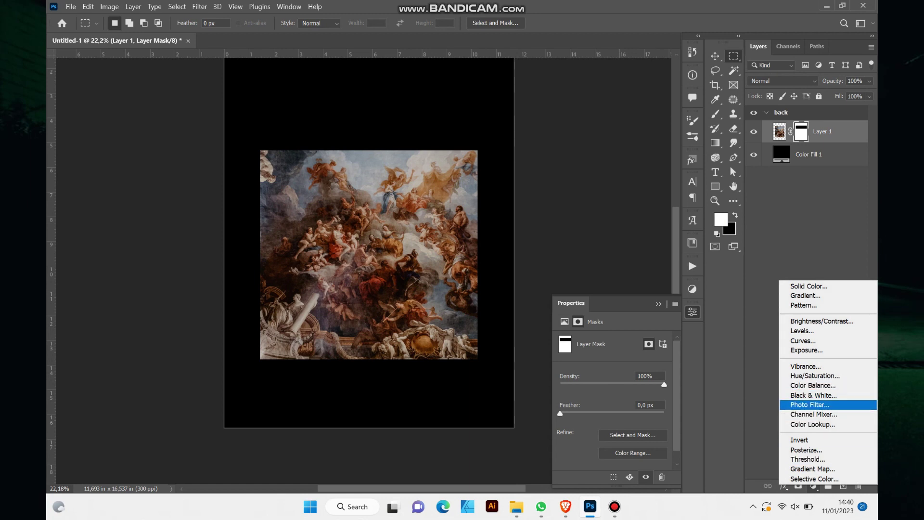
# Add Color Balance and Exposure adjustment layers clipped to the fresco.
pyautogui.click(813, 386)
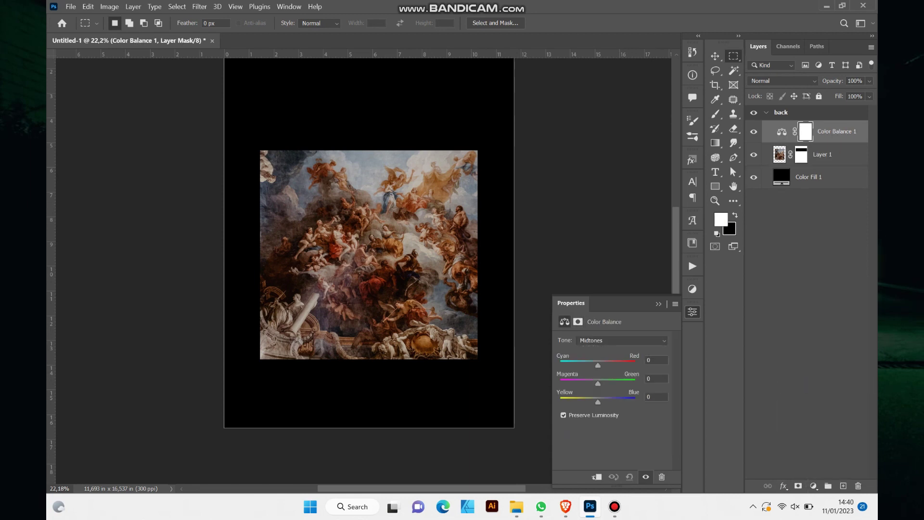
pyautogui.click(814, 486)
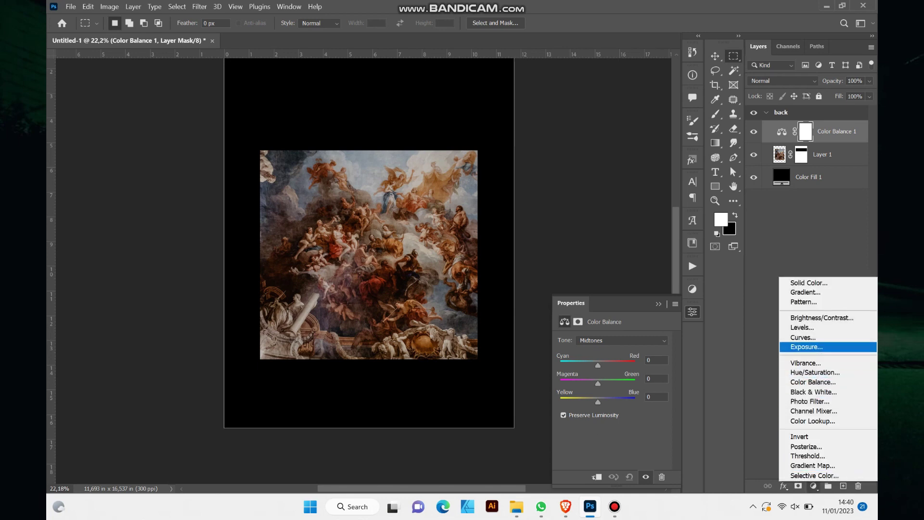
pyautogui.click(814, 347)
pyautogui.keyDown('shift'); pyautogui.click(833, 154); pyautogui.keyUp('shift')
pyautogui.rightClick(837, 154)
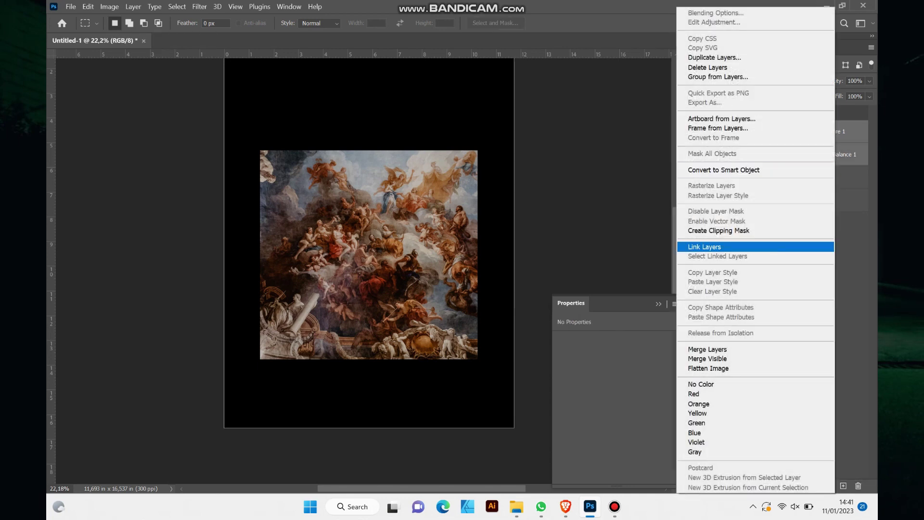
pyautogui.click(722, 231)
pyautogui.click(815, 154)
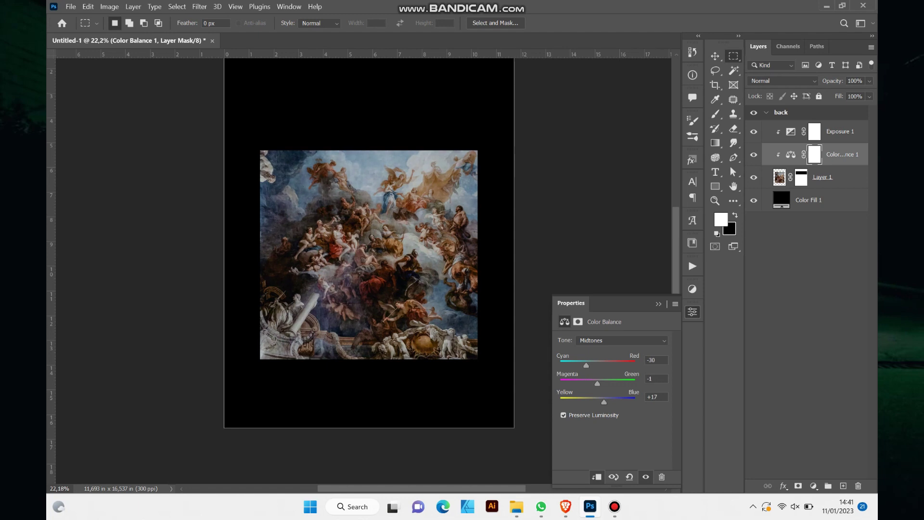
# Shift midtones slightly toward green and set exposure +1,25 with gamma 0,95.
pyautogui.moveTo(598, 384); pyautogui.dragTo(602, 383)
pyautogui.hotkey('alt', ']')
pyautogui.moveTo(612, 368); pyautogui.dragTo(620, 368)
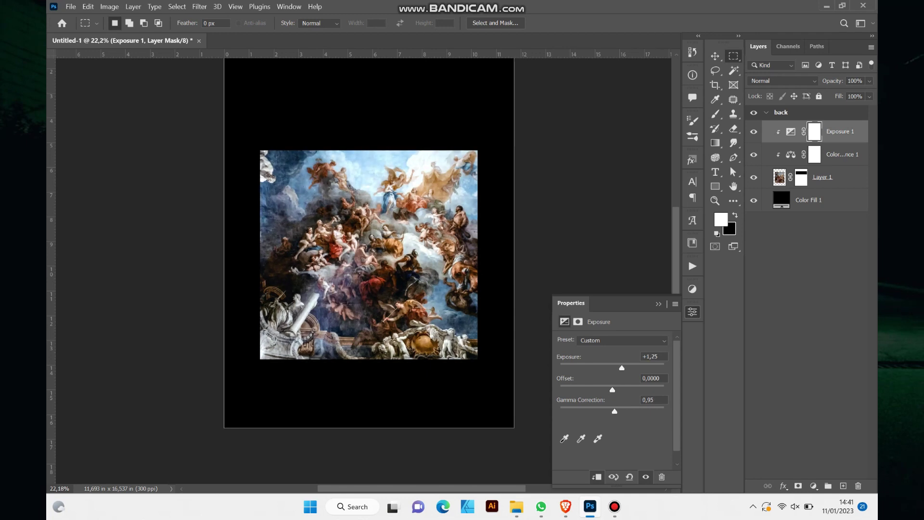
pyautogui.click(646, 477)
pyautogui.scroll(3, 328, 298)
pyautogui.scroll(-3, 337, 269)
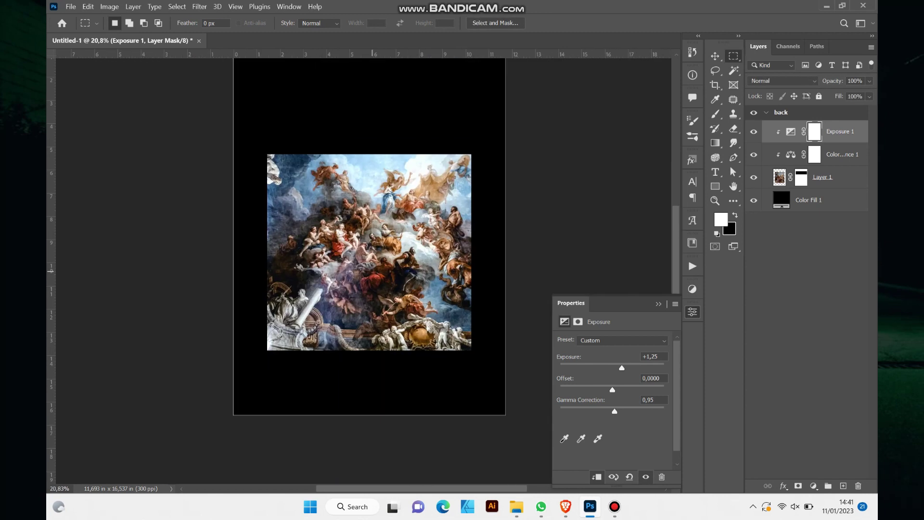
# Merge the fresco and both adjustments into a single Exposure 1 layer.
pyautogui.click(828, 177)
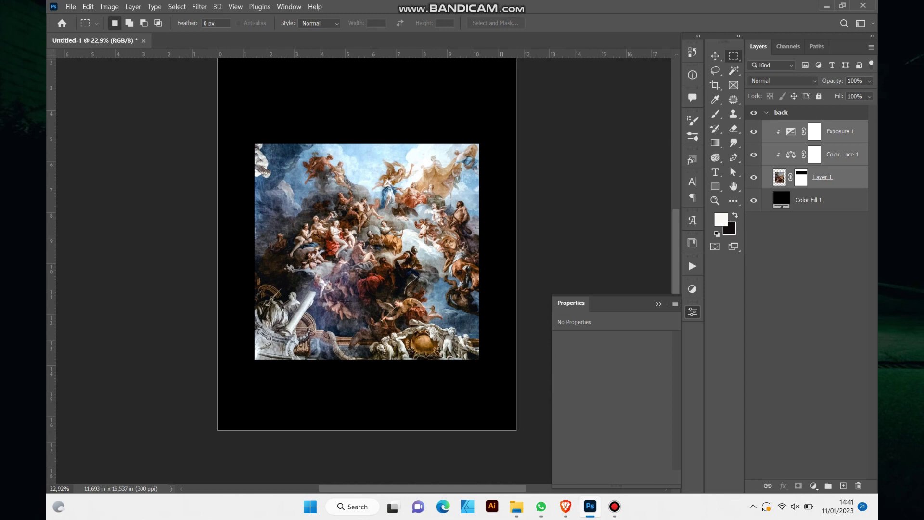
pyautogui.rightClick(828, 177)
pyautogui.press('Escape')
pyautogui.hotkey('ctrl', 'e')
# Type the title 'RenaissancE' above the painting in Traditio AH at 139 pt.
pyautogui.press('v')
pyautogui.scroll(2, 366, 270)
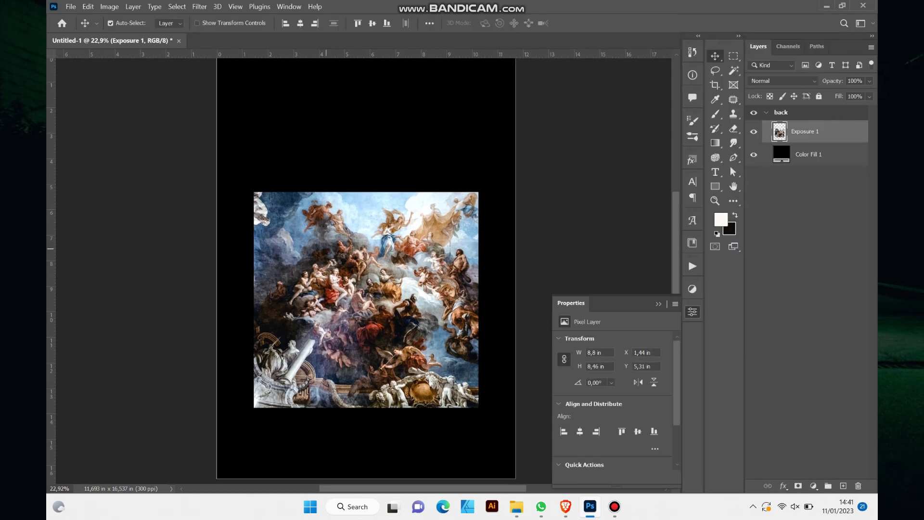
pyautogui.press('t')
pyautogui.click(364, 161)
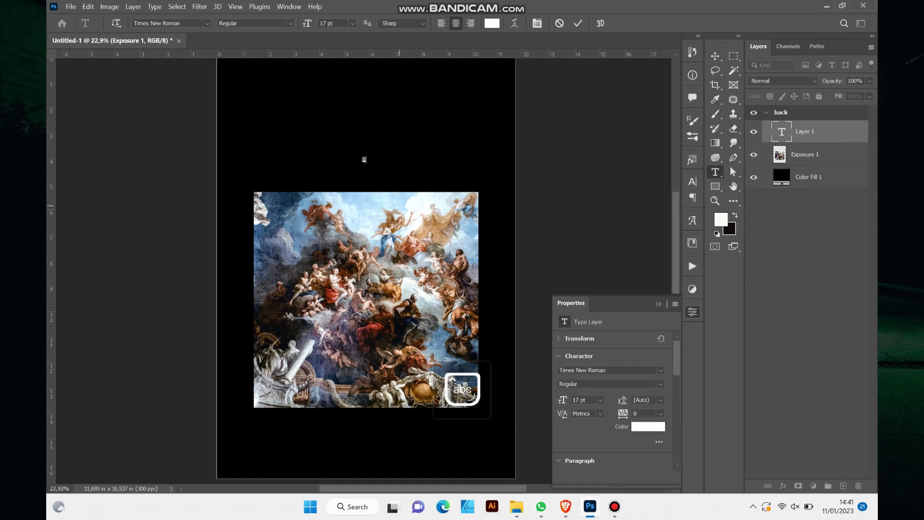
pyautogui.write('RequiesancE')
pyautogui.hotkey('ctrl', 'a')
pyautogui.click(207, 23)
pyautogui.press('Down')
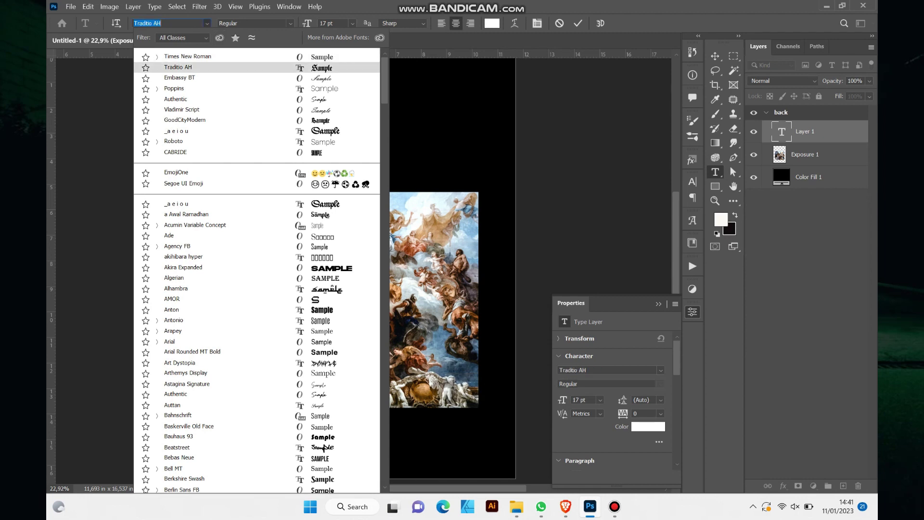
pyautogui.press('Return')
pyautogui.write('111')
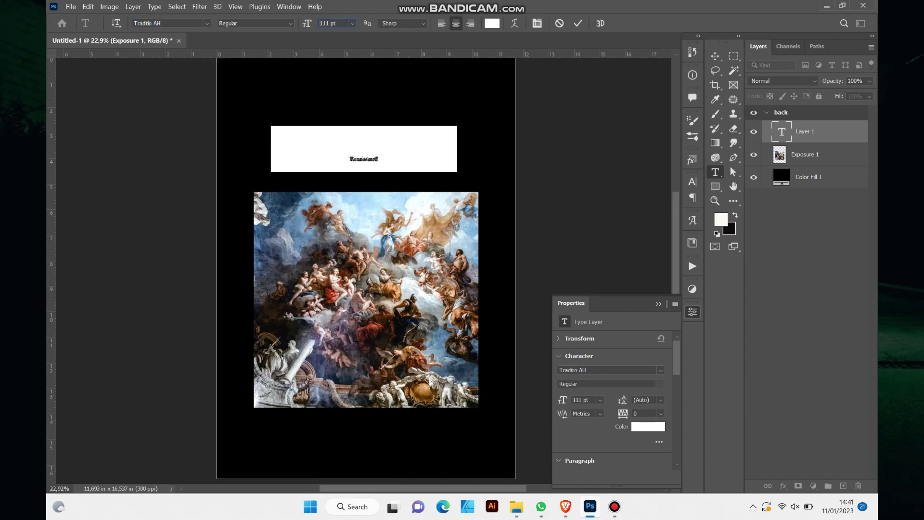
pyautogui.press('Up')
pyautogui.press('Up')
pyautogui.press('Up')
pyautogui.press('Up')
pyautogui.press('Up')
pyautogui.press('Up')
pyautogui.press('Up')
pyautogui.press('Up')
pyautogui.press('Up')
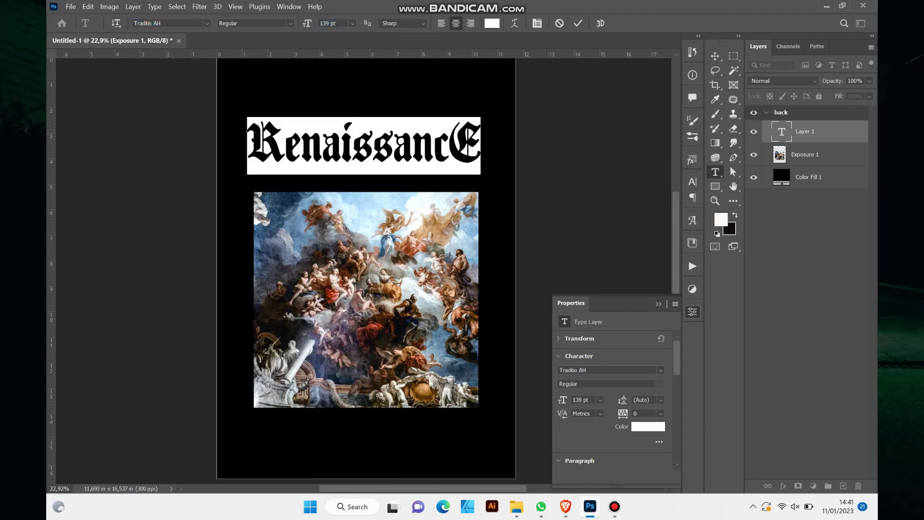
pyautogui.click(577, 23)
# Rasterize the title, shrink it slightly and position it just above the painting.
pyautogui.rightClick(847, 133)
pyautogui.click(727, 201)
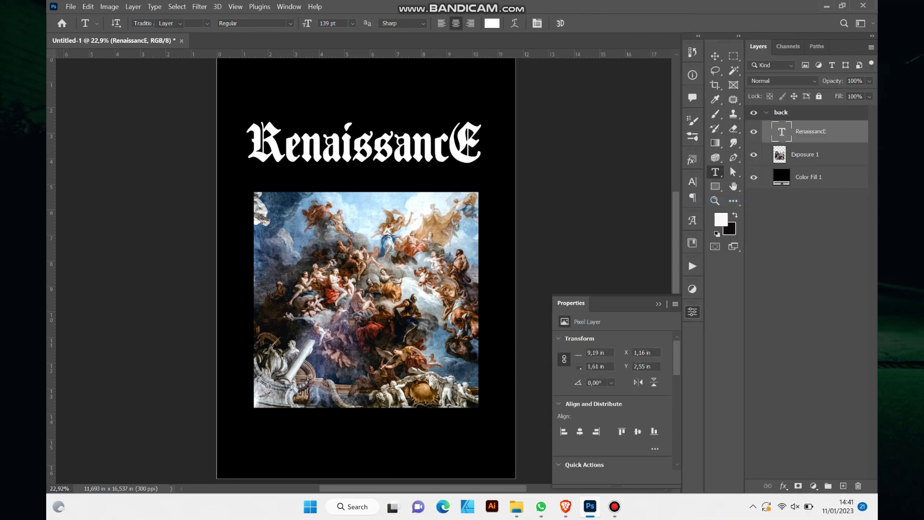
pyautogui.press('v')
pyautogui.moveTo(366, 145); pyautogui.dragTo(366, 159)
pyautogui.hotkey('ctrl', 't')
pyautogui.moveTo(484, 136); pyautogui.dragTo(478, 137)
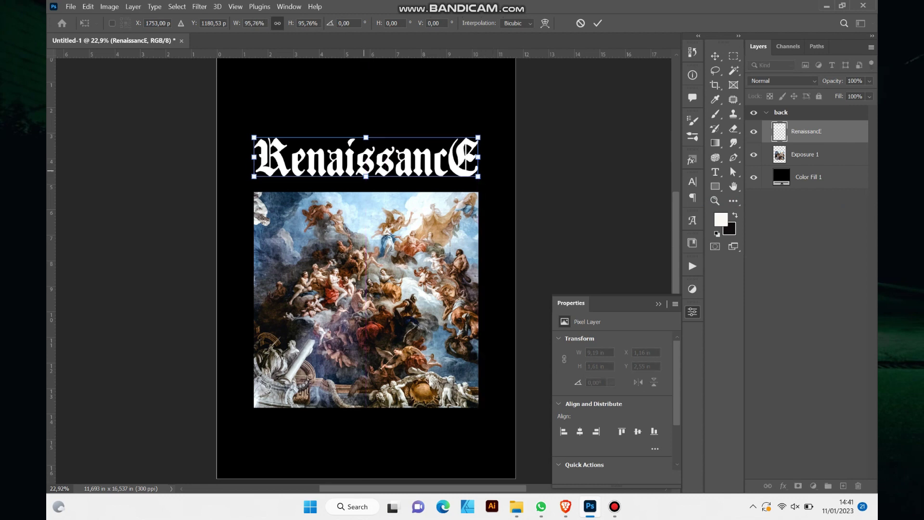
pyautogui.moveTo(366, 154); pyautogui.dragTo(366, 164)
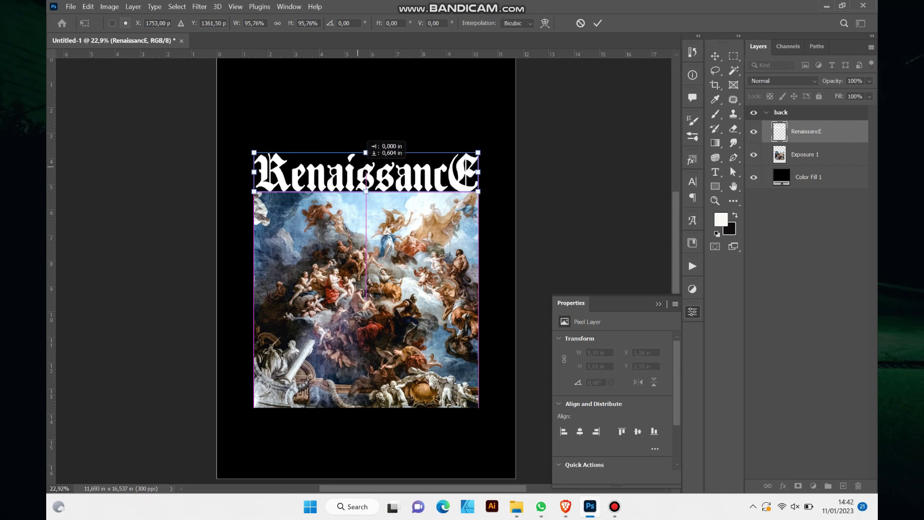
pyautogui.press('Return')
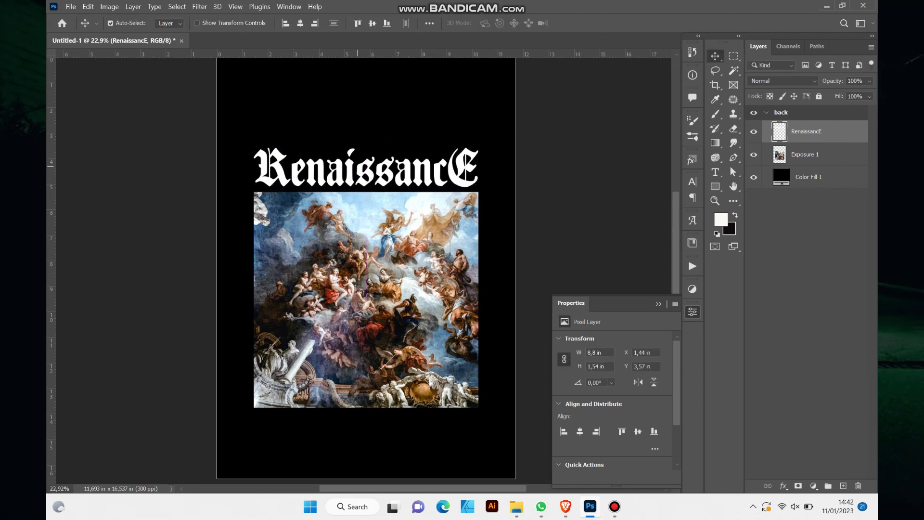
# Move the painting up under the title and deselect all layers.
pyautogui.scroll(-1, 379, 273)
pyautogui.scroll(1, 379, 273)
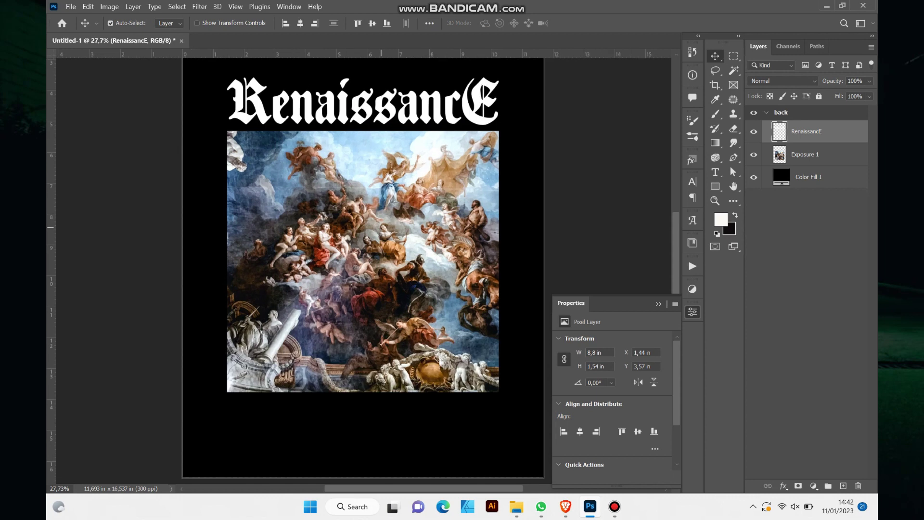
pyautogui.scroll(-2, 363, 269)
pyautogui.moveTo(388, 251); pyautogui.dragTo(388, 247)
pyautogui.click(110, 23)
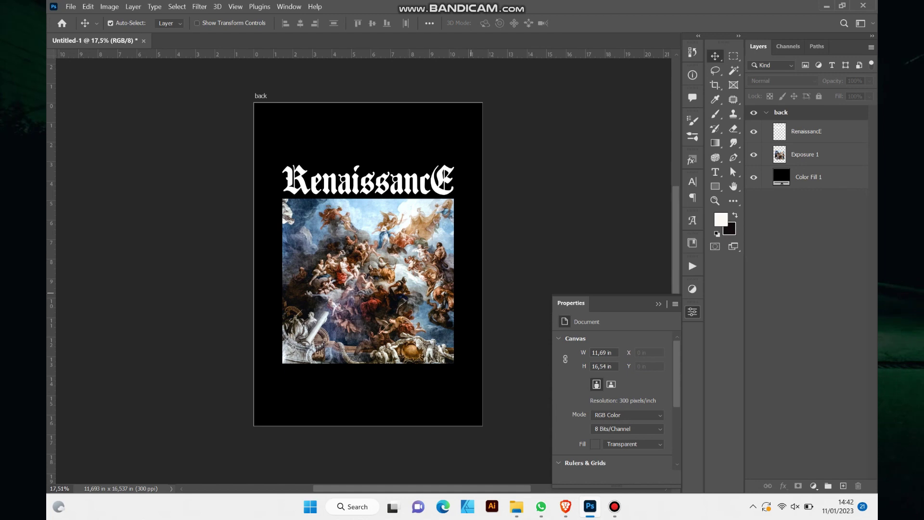
# Copy the English Renaissance description from Google Translate.
pyautogui.click(565, 507)
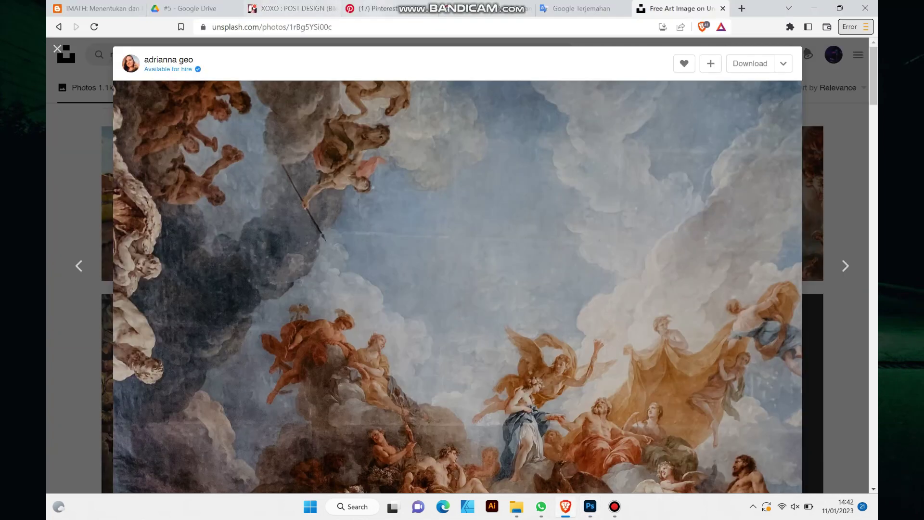
pyautogui.click(580, 8)
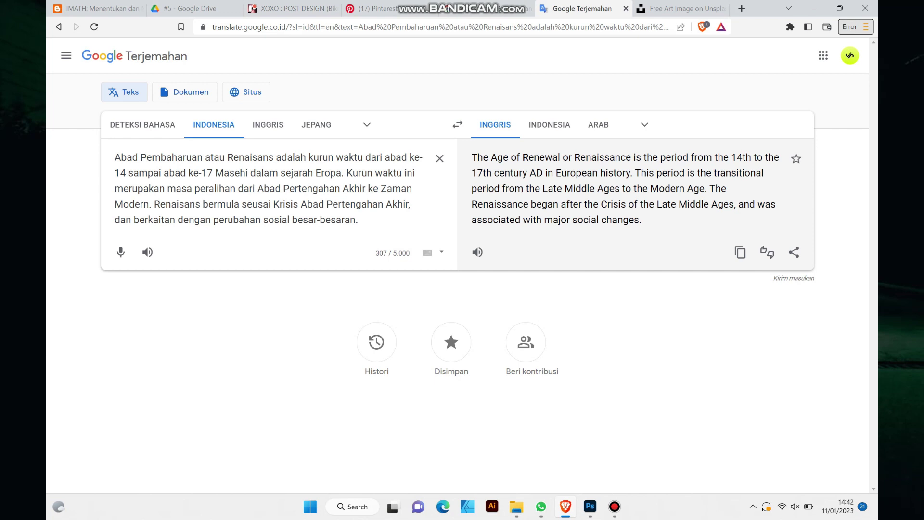
pyautogui.click(741, 252)
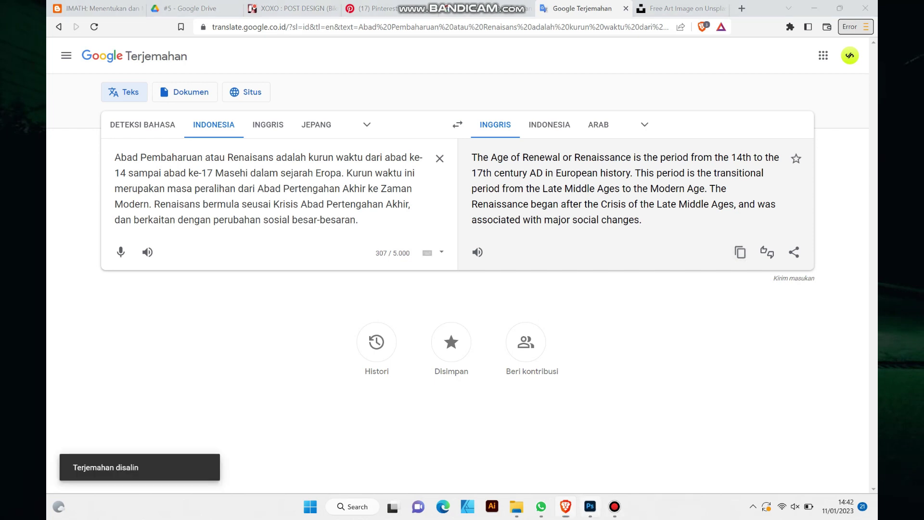
pyautogui.click(590, 506)
pyautogui.scroll(3, 361, 255)
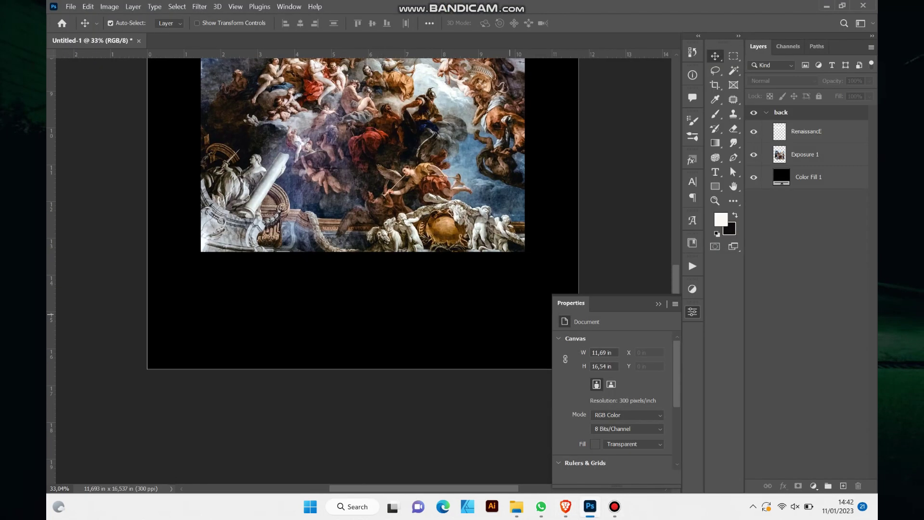
# Paste the Renaissance description as a 14 pt Times New Roman paragraph below the painting.
pyautogui.click(658, 304)
pyautogui.click(715, 172)
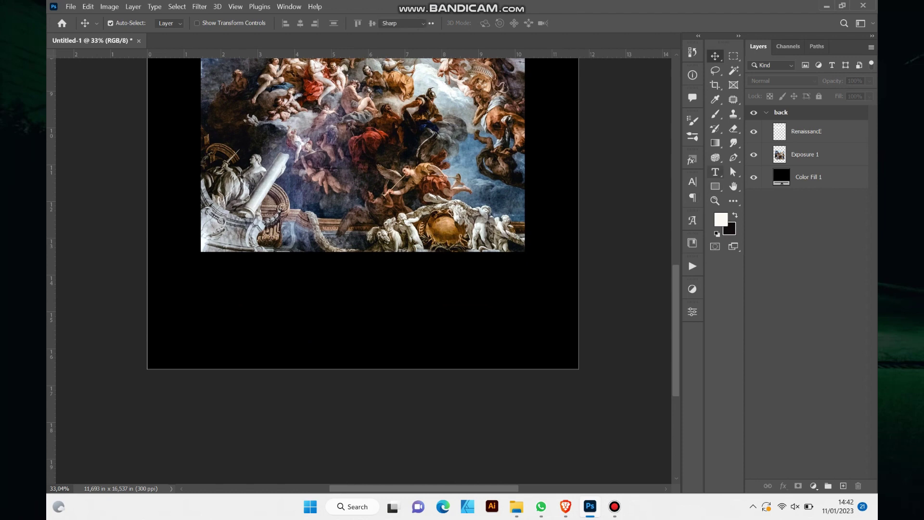
pyautogui.moveTo(206, 274); pyautogui.dragTo(524, 320)
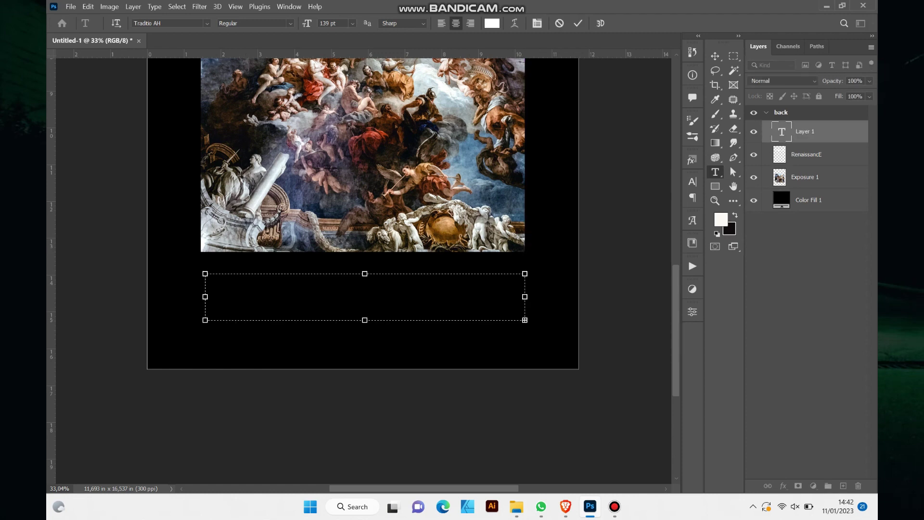
pyautogui.write('Times New Roman')
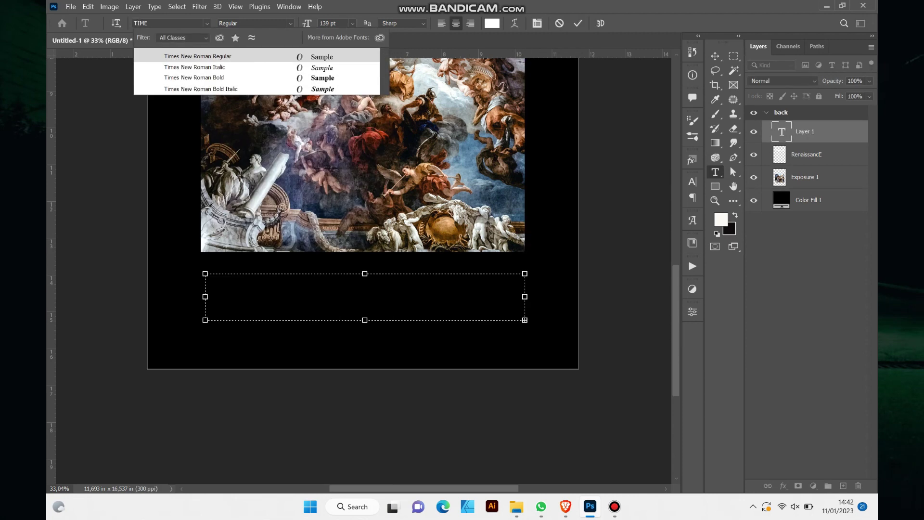
pyautogui.press('Return')
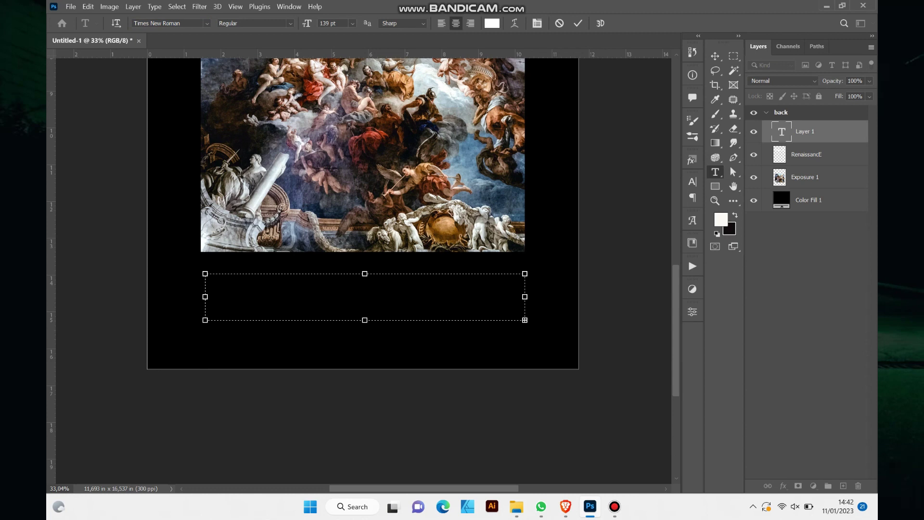
pyautogui.write('The Age of Renewal or Renaissance is the period from the 14th to the 17th century AD in European history. This period is the transitional period from the Late Middle Ages to the Modern Age. The Renaissance began after the Crisis of the Late Middle Ages, and was associated with major social changes.')
pyautogui.write('24')
pyautogui.press('Return')
pyautogui.press('Down')
pyautogui.press('Down')
pyautogui.press('Down')
pyautogui.press('Down')
pyautogui.press('Down')
pyautogui.press('Down')
pyautogui.press('Down')
pyautogui.press('Down')
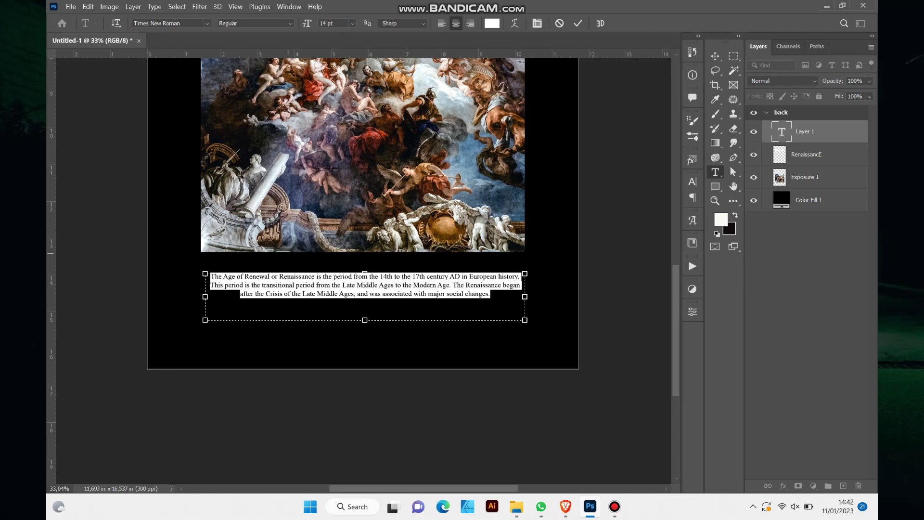
pyautogui.moveTo(365, 320); pyautogui.dragTo(365, 300)
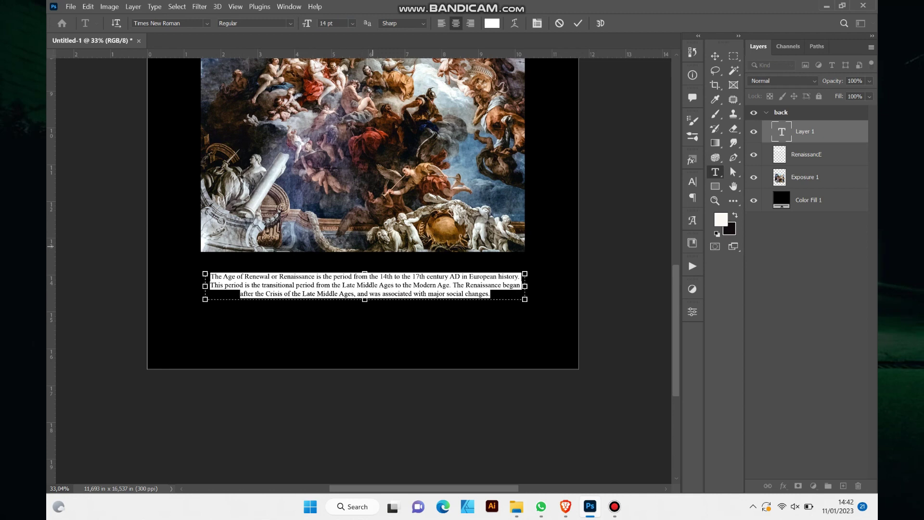
pyautogui.click(578, 23)
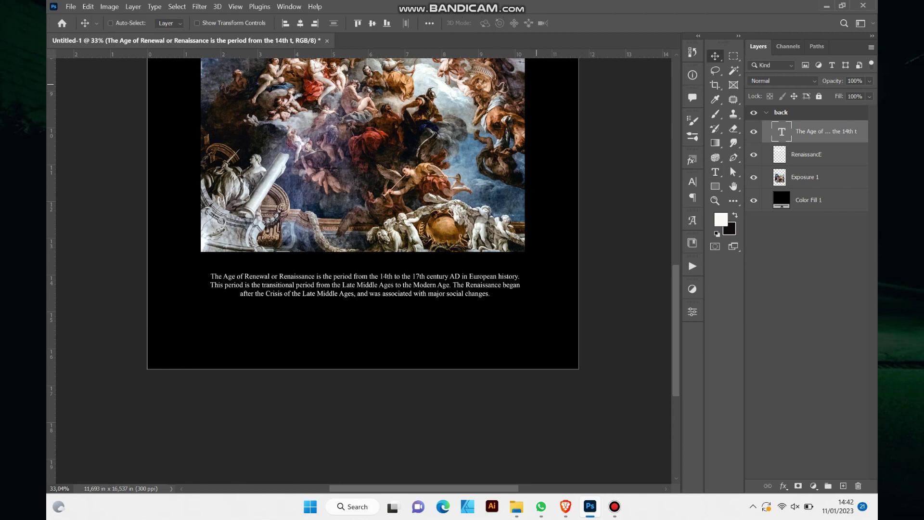
# Widen the description slightly and move it up just under the painting.
pyautogui.hotkey('ctrl', 't')
pyautogui.moveTo(524, 286); pyautogui.dragTo(524, 286)
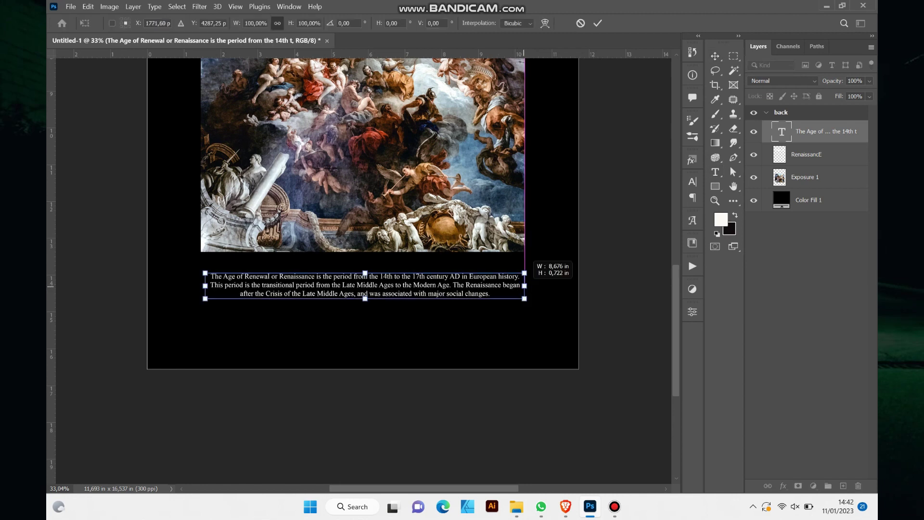
pyautogui.moveTo(205, 285); pyautogui.dragTo(200, 286)
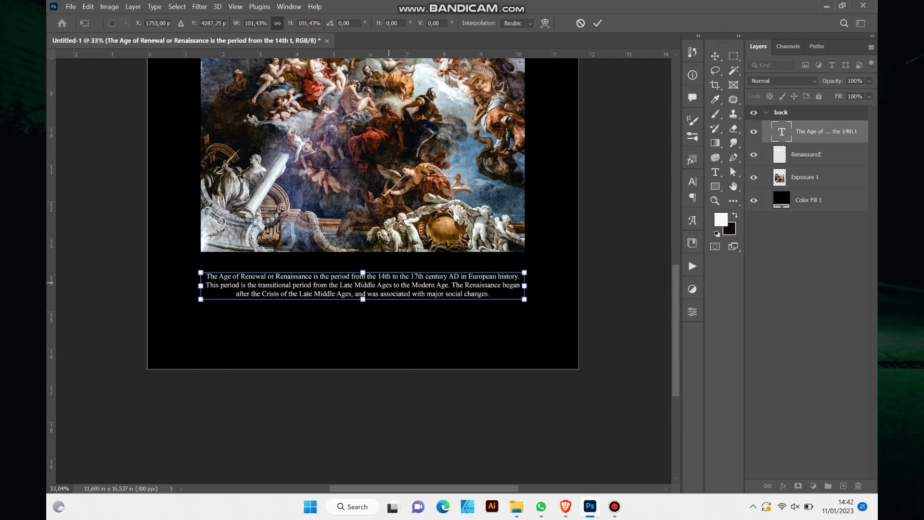
pyautogui.moveTo(361, 291); pyautogui.dragTo(361, 276)
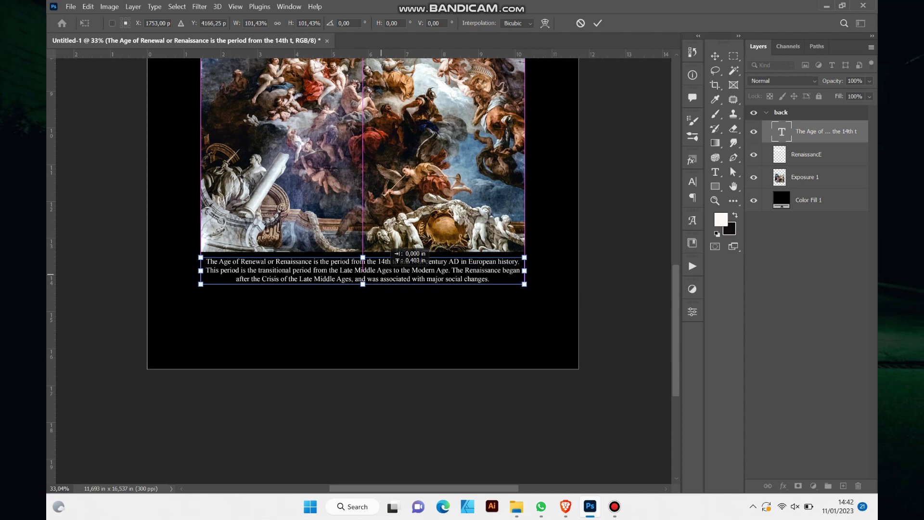
pyautogui.press('Return')
pyautogui.hotkey('ctrl', '0')
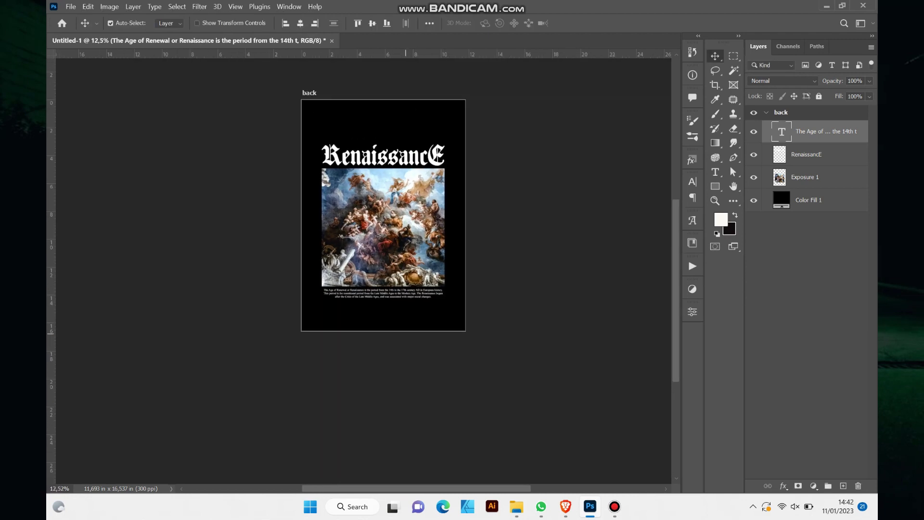
pyautogui.scroll(3, 364, 217)
pyautogui.scroll(1, 365, 310)
pyautogui.scroll(1, 365, 309)
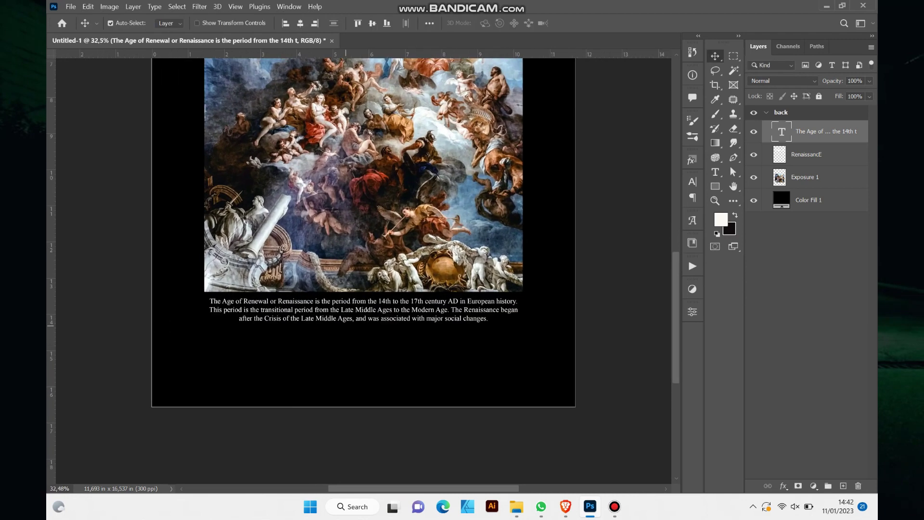
# Try widening the caption, undo it, and nudge the caption down slightly.
pyautogui.hotkey('ctrl', 't')
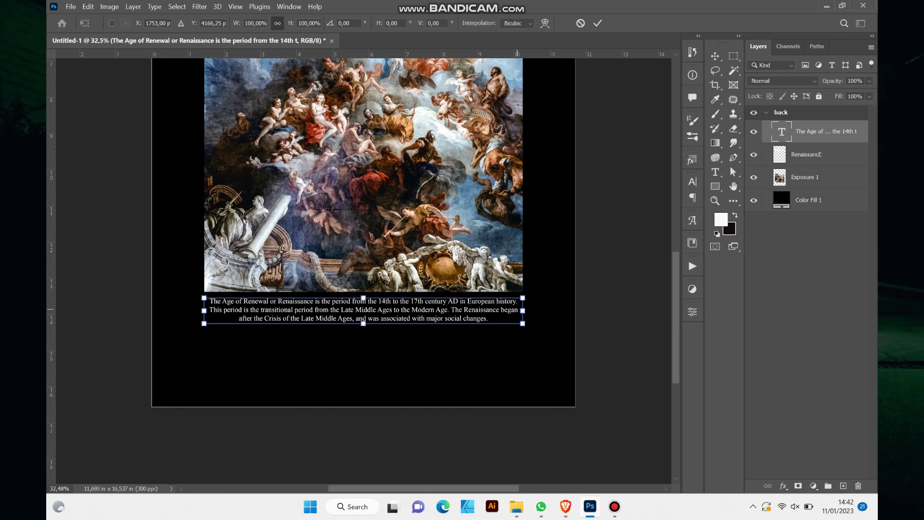
pyautogui.moveTo(522, 310); pyautogui.dragTo(524, 310)
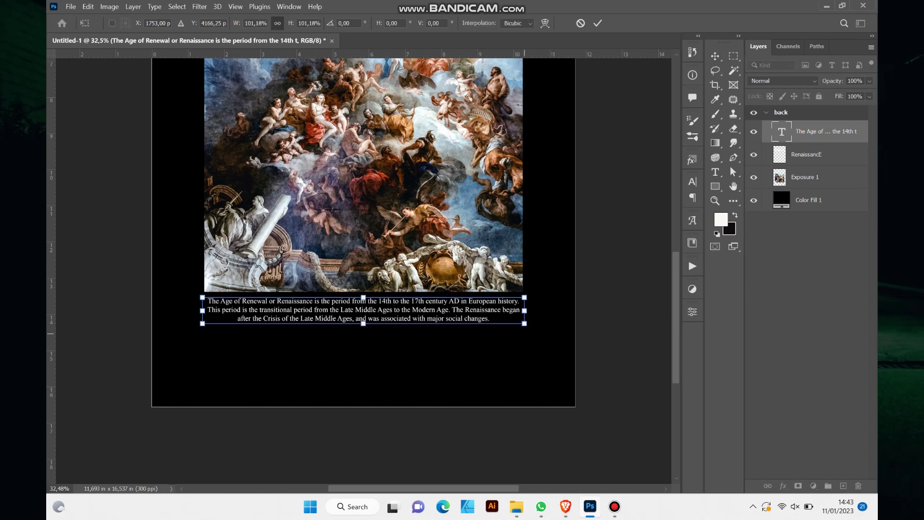
pyautogui.press('Return')
pyautogui.scroll(-2, 383, 369)
pyautogui.scroll(-2, 384, 369)
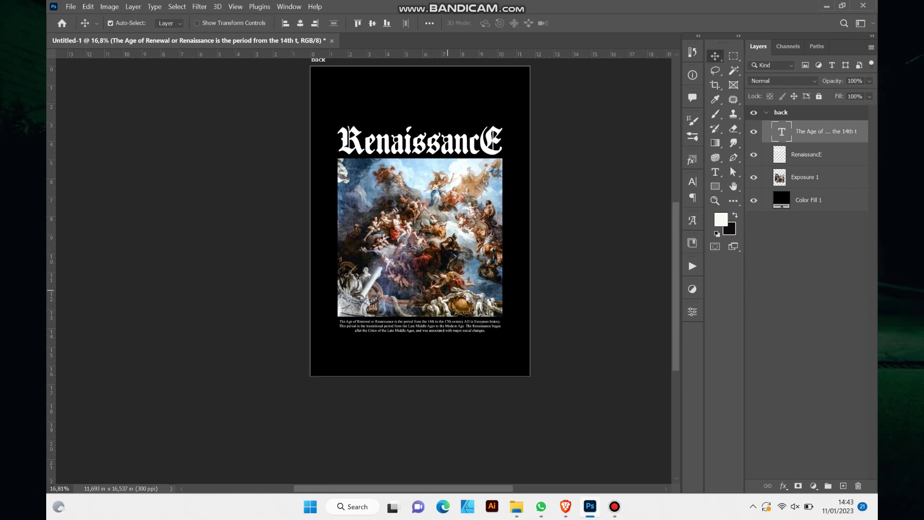
pyautogui.hotkey('ctrl', 'z')
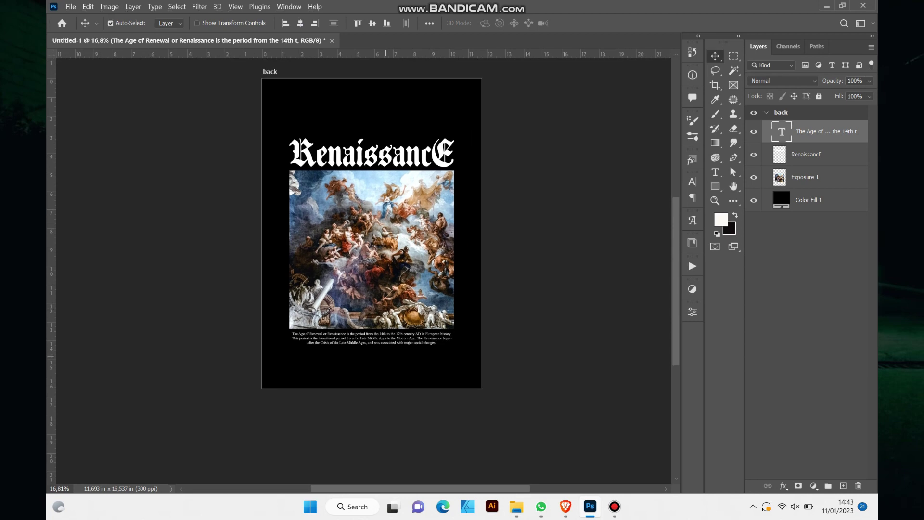
pyautogui.scroll(1, 385, 356)
pyautogui.press('Down')
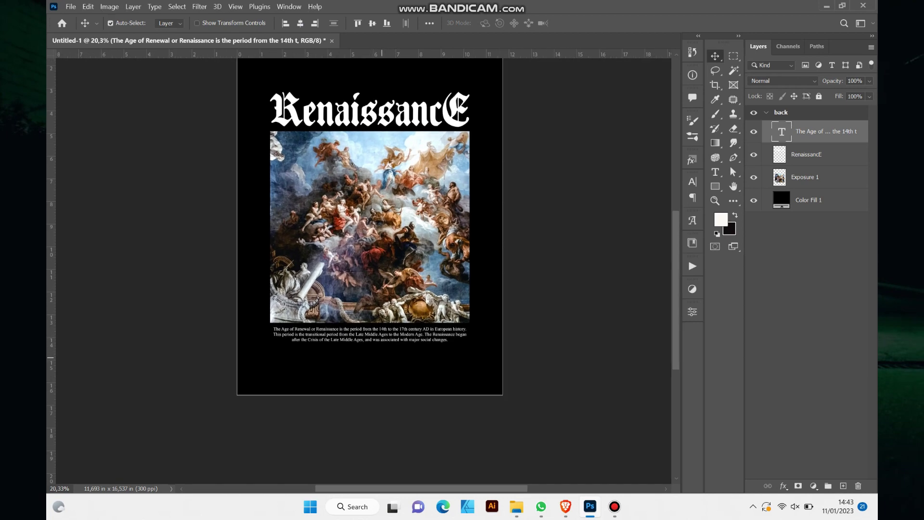
pyautogui.scroll(-1, 382, 357)
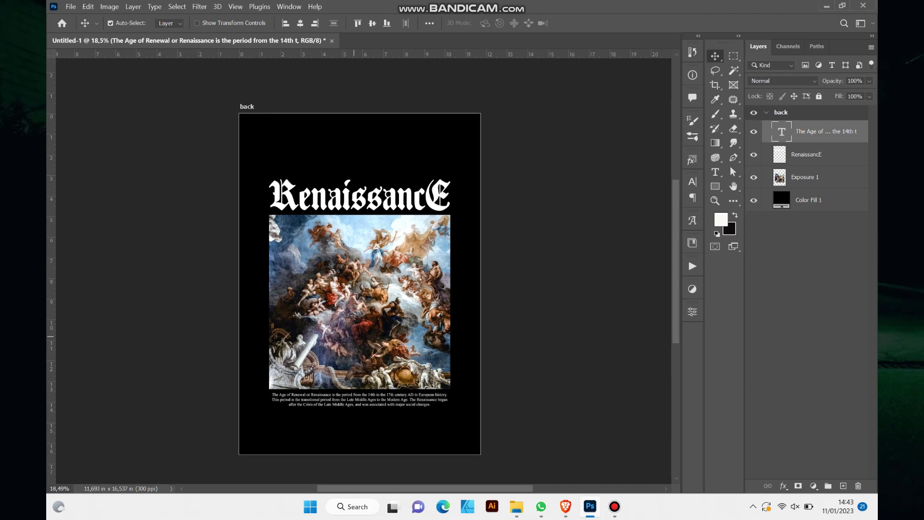
# Open 'asset shape and png' from the Rijal > #bahan > png folder.
pyautogui.hotkey('ctrl', 'o')
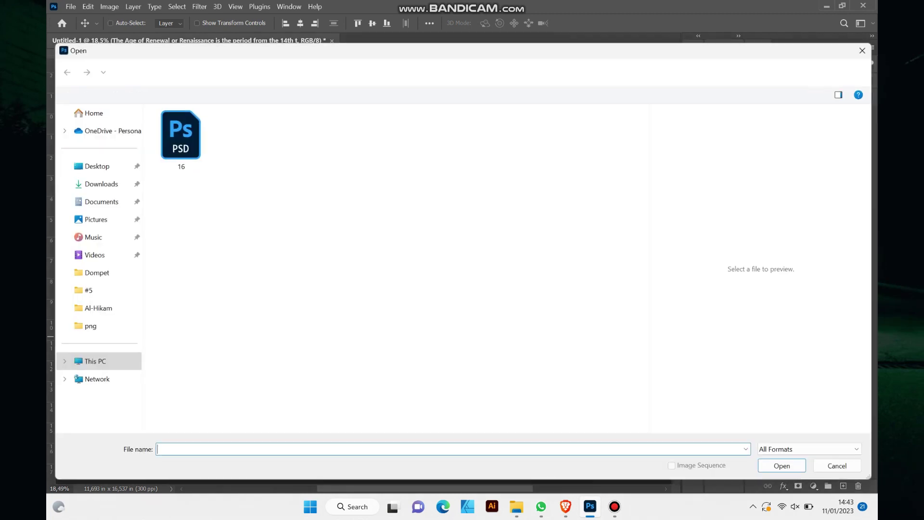
pyautogui.click(256, 72)
pyautogui.scroll(15, 255, 241)
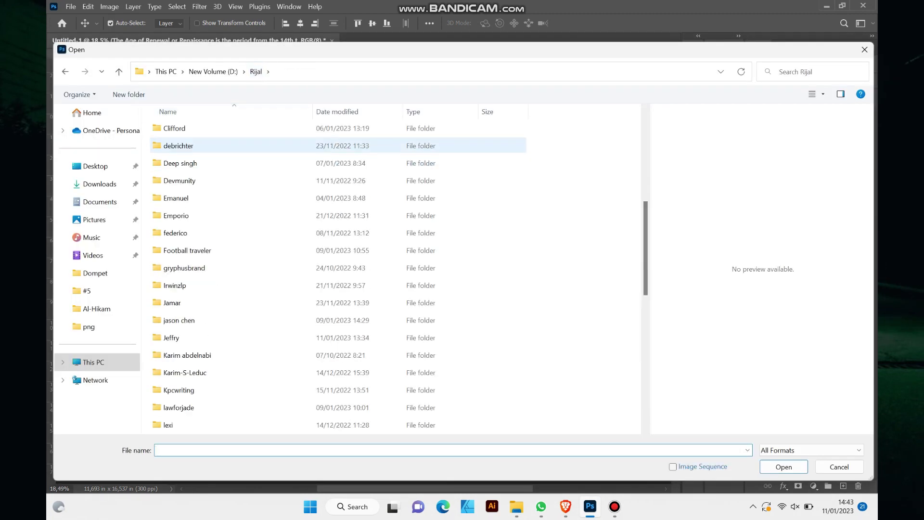
pyautogui.doubleClick(174, 130)
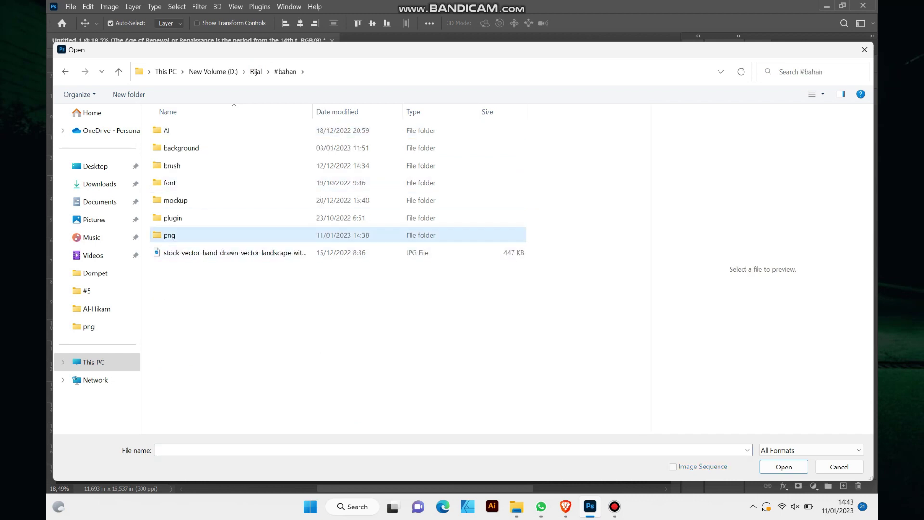
pyautogui.click(169, 235)
pyautogui.doubleClick(169, 235)
pyautogui.doubleClick(437, 128)
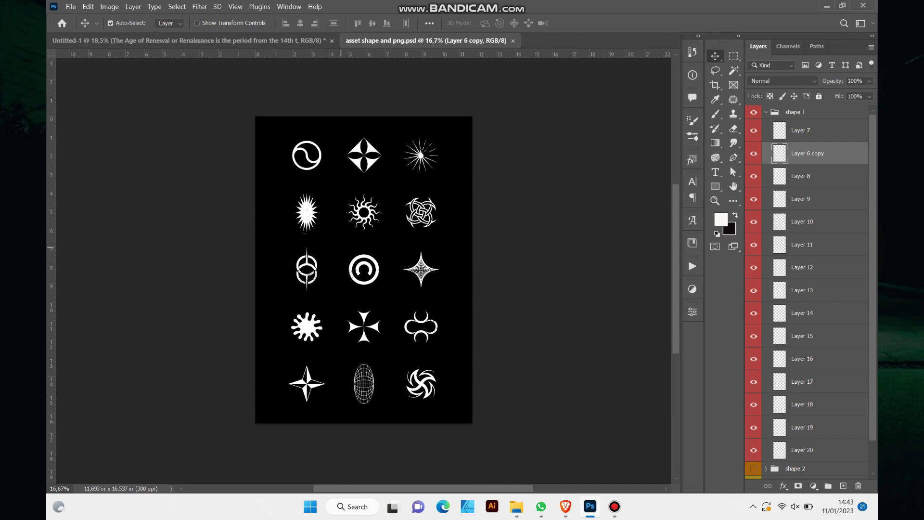
pyautogui.scroll(1, 358, 259)
pyautogui.scroll(1, 358, 259)
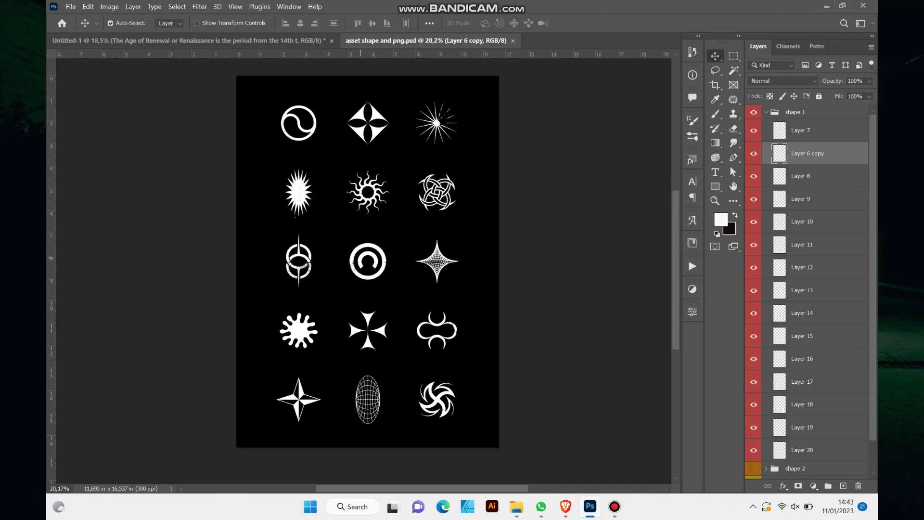
pyautogui.scroll(-1, 368, 265)
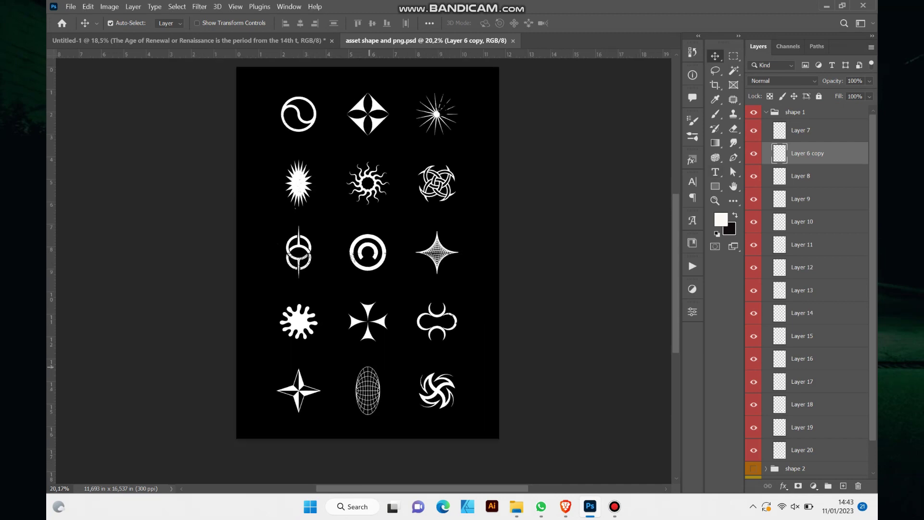
pyautogui.scroll(2, 368, 265)
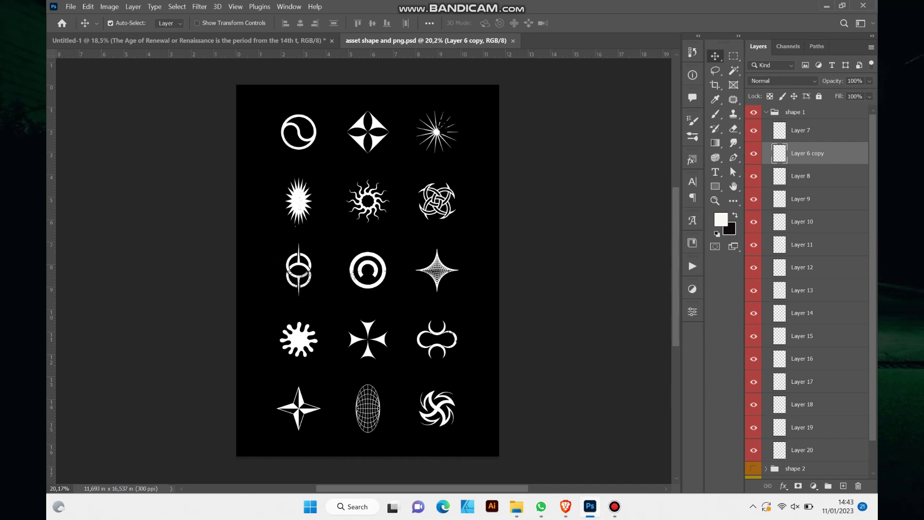
# Hide the shape 1 group, show and expand shape 2, then return to the poster.
pyautogui.click(796, 112)
pyautogui.click(767, 111)
pyautogui.click(754, 126)
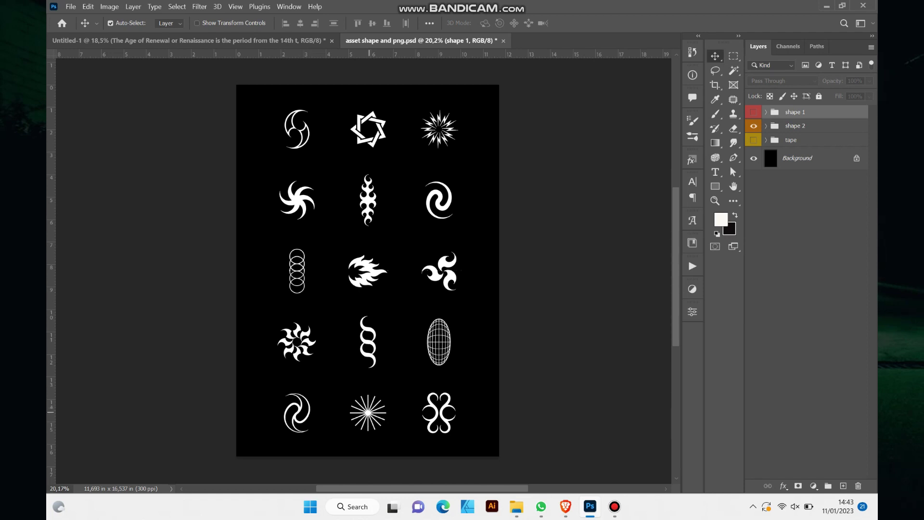
pyautogui.click(368, 413)
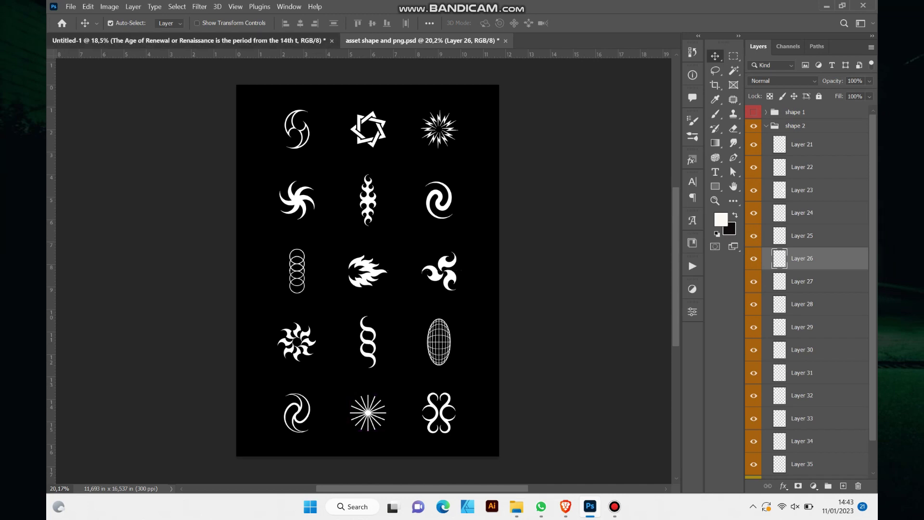
pyautogui.hotkey('ctrl', 'Tab')
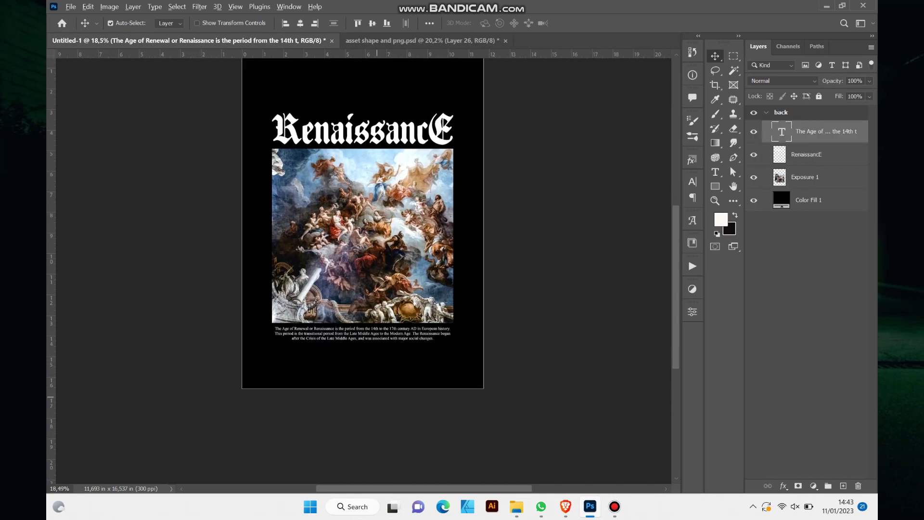
# Paste the starburst below the caption and shrink it to about half size.
pyautogui.scroll(3, 363, 269)
pyautogui.hotkey('ctrl', 'v')
pyautogui.moveTo(357, 237); pyautogui.dragTo(357, 361)
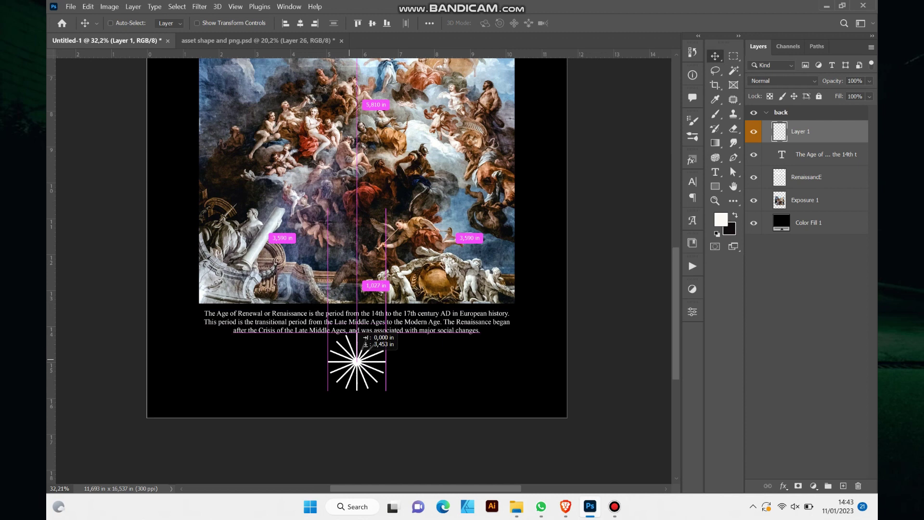
pyautogui.hotkey('ctrl', 't')
pyautogui.moveTo(385, 390); pyautogui.dragTo(372, 377)
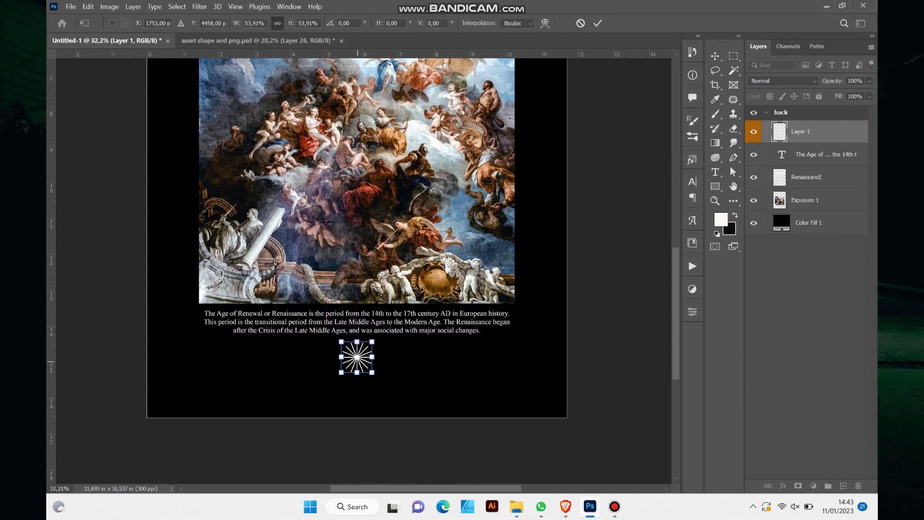
pyautogui.press('Return')
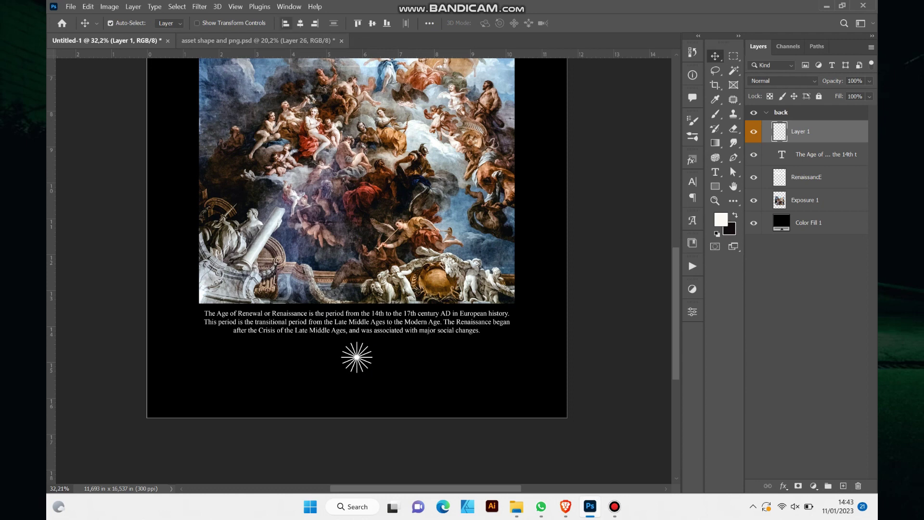
# Bring the S-shaped ornament from the asset document into the poster, rotated 90° clockwise.
pyautogui.click(284, 41)
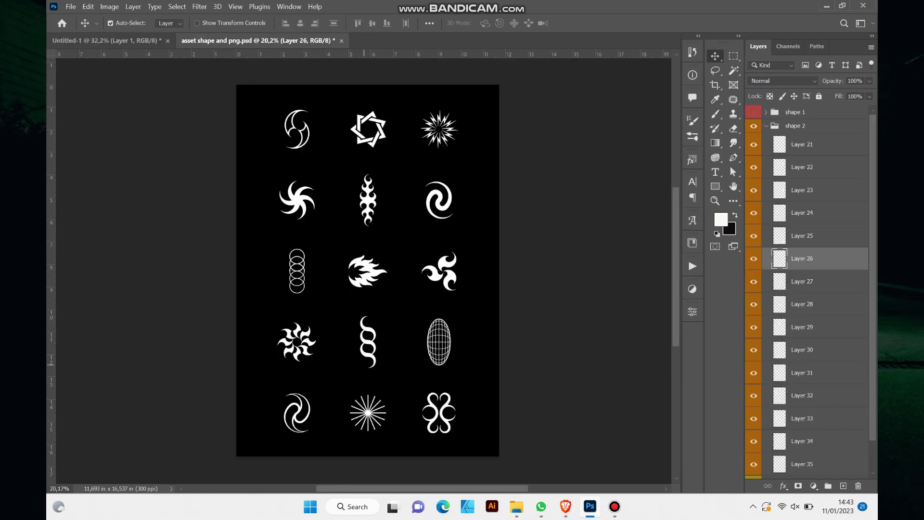
pyautogui.click(374, 357)
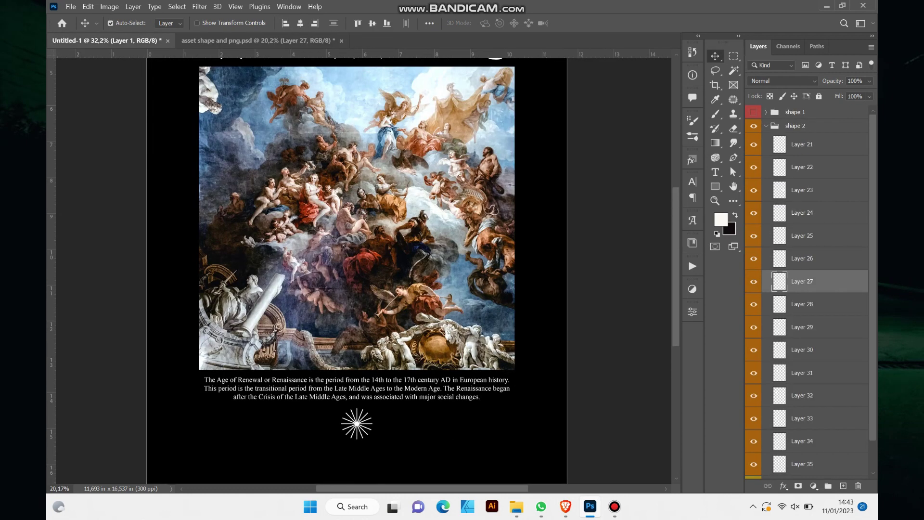
pyautogui.moveTo(374, 357); pyautogui.dragTo(381, 364)
pyautogui.hotkey('ctrl', 't')
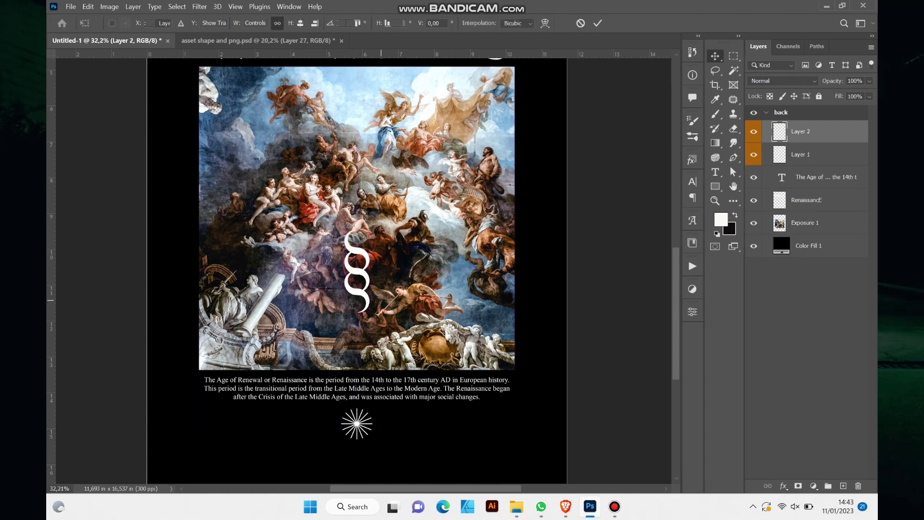
pyautogui.rightClick(383, 302)
pyautogui.click(388, 258)
# Place the S-shape right of the starburst and drag a copy to its left.
pyautogui.moveTo(381, 281); pyautogui.dragTo(423, 424)
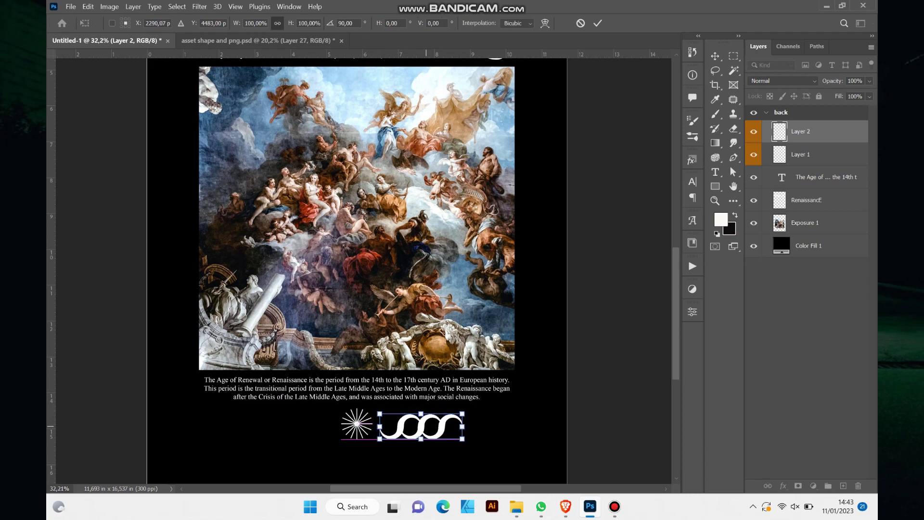
pyautogui.moveTo(422, 425); pyautogui.dragTo(451, 414)
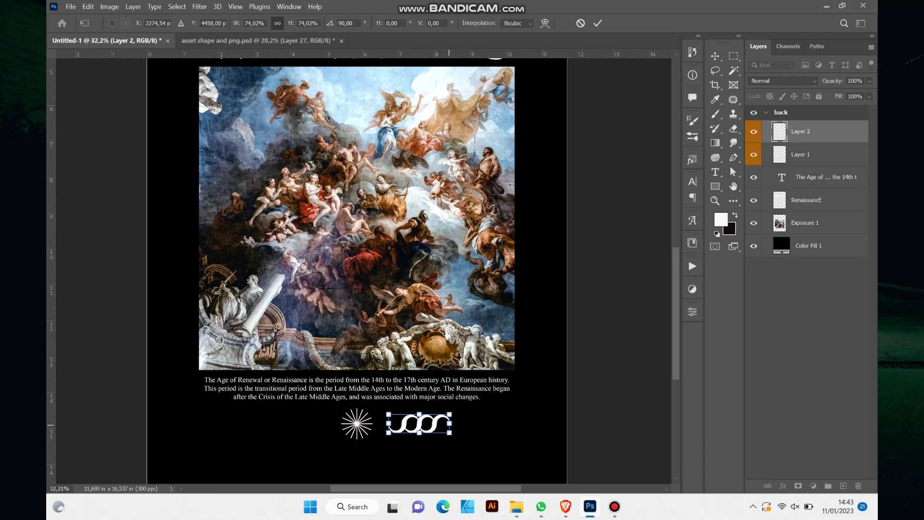
pyautogui.press('Return')
pyautogui.scroll(-3, 361, 270)
pyautogui.hscroll(-3, 361, 270)
pyautogui.moveTo(529, 300); pyautogui.dragTo(398, 300)
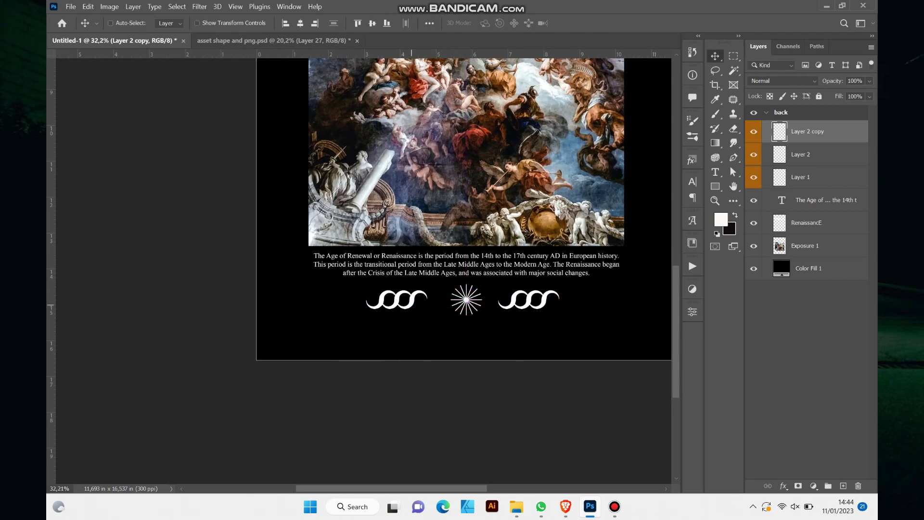
# Flip the left S-shape copy horizontally and line it up with the other ornaments.
pyautogui.hotkey('ctrl', 't')
pyautogui.rightClick(412, 304)
pyautogui.click(444, 289)
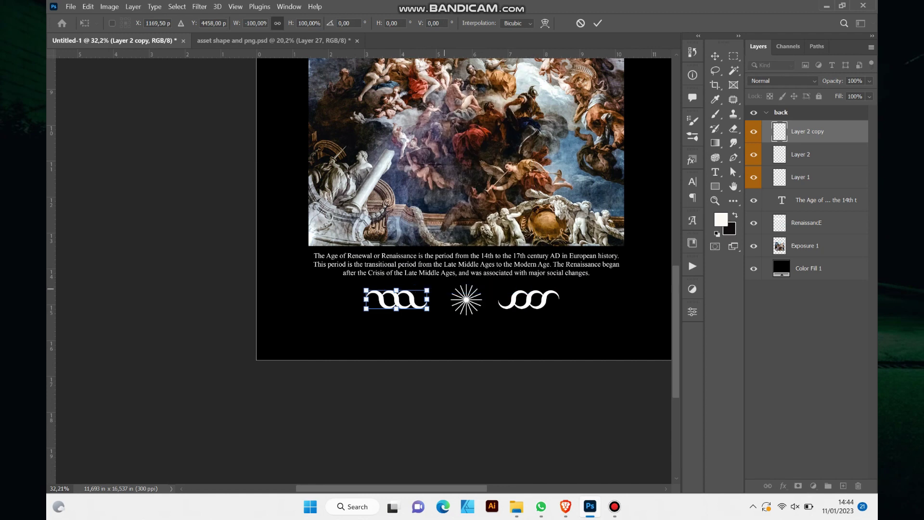
pyautogui.press('Return')
pyautogui.scroll(-2, 409, 289)
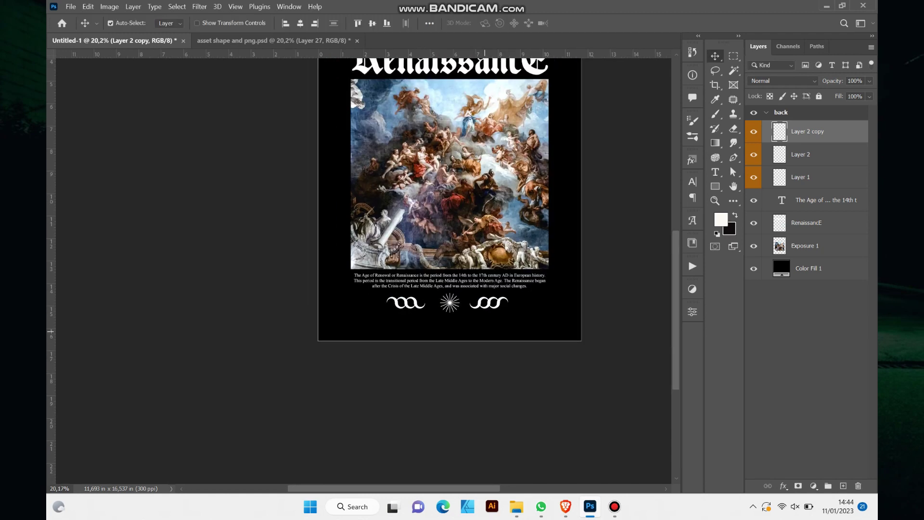
pyautogui.scroll(-1, 409, 337)
pyautogui.scroll(5, 385, 356)
pyautogui.moveTo(284, 285)
pyautogui.mouseDown()
pyautogui.moveTo(280, 291)
pyautogui.moveTo(294, 289)
pyautogui.mouseUp()
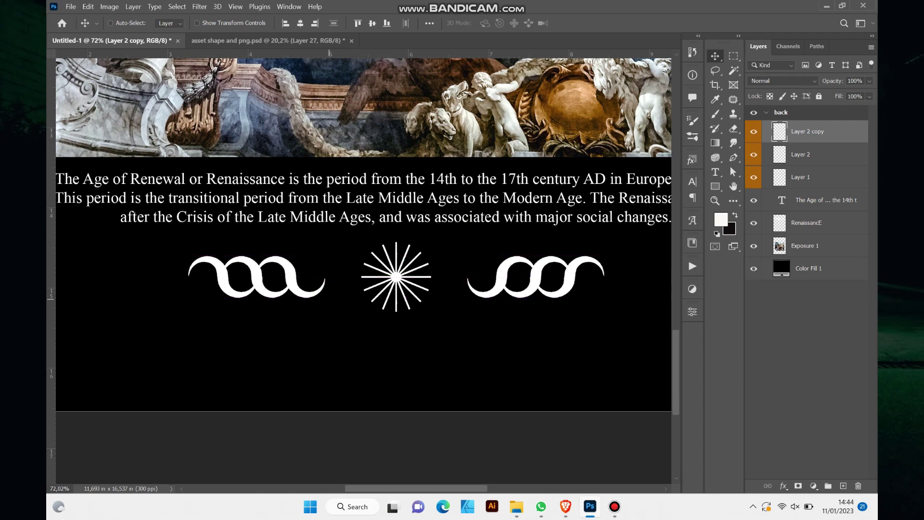
pyautogui.scroll(-3, 409, 313)
pyautogui.scroll(-2, 409, 241)
pyautogui.scroll(3, 409, 240)
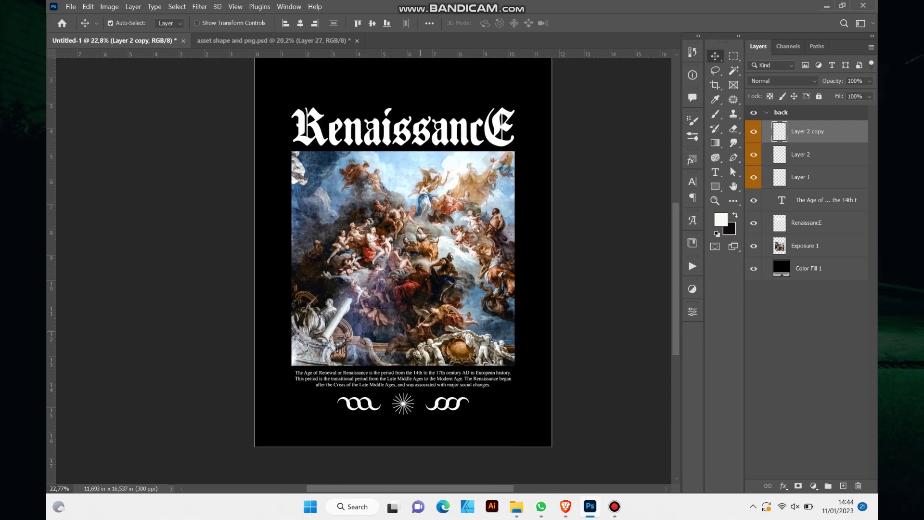
pyautogui.scroll(-2, 416, 332)
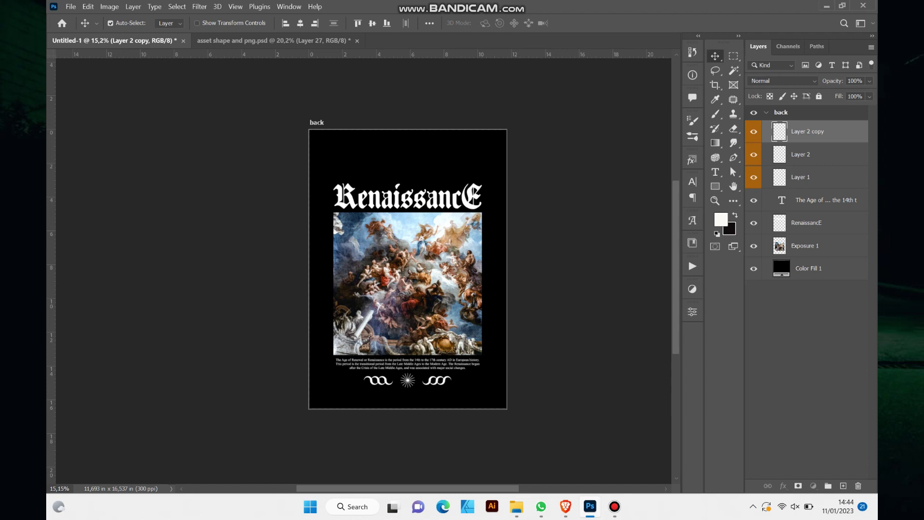
# Group the starburst and both S-shapes into a group named SHAPE.
pyautogui.hotkey('ctrl', 'g')
pyautogui.doubleClick(801, 127)
pyautogui.write('SHAPE')
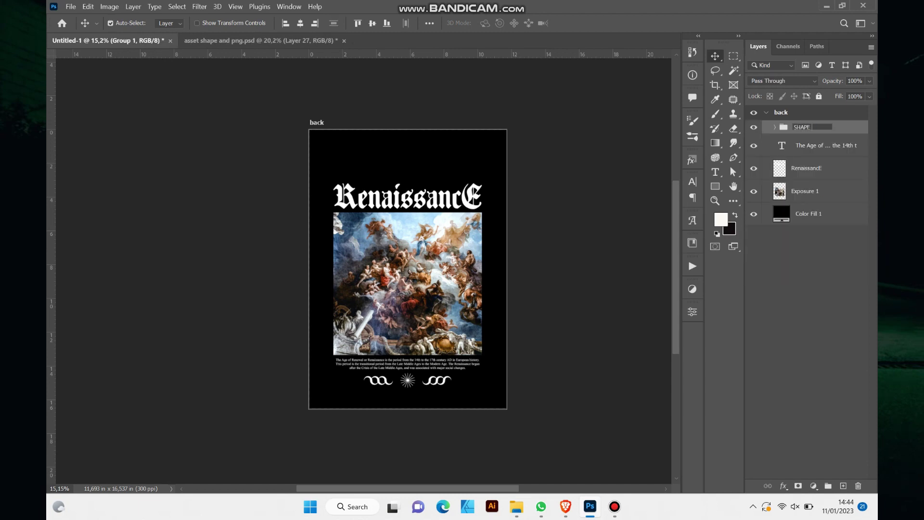
pyautogui.press('Return')
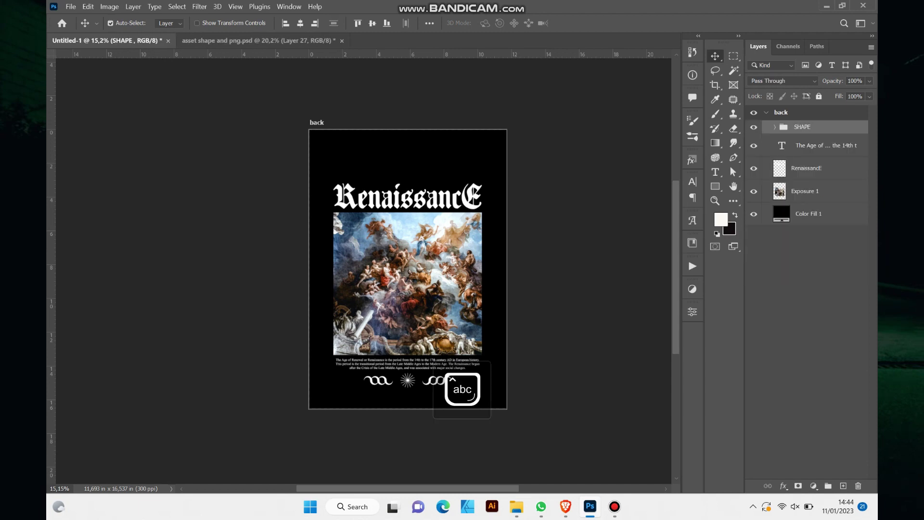
pyautogui.scroll(2, 424, 359)
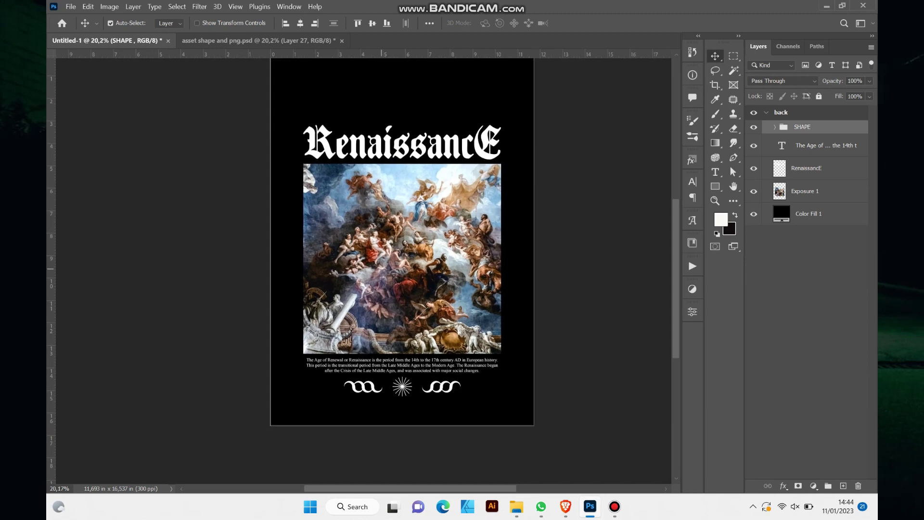
pyautogui.scroll(-1, 402, 241)
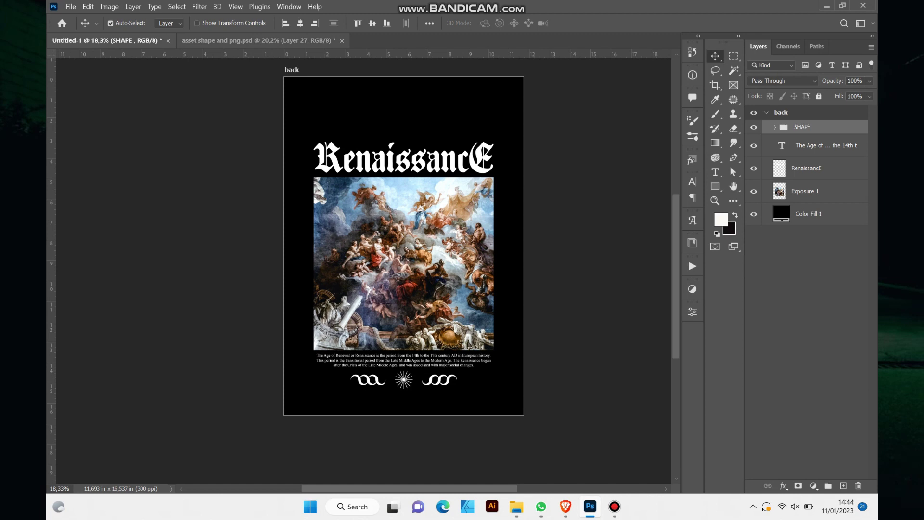
# Show the tape group in the asset document, hiding shape 2, and copy its tape layers.
pyautogui.click(259, 41)
pyautogui.click(766, 126)
pyautogui.click(754, 125)
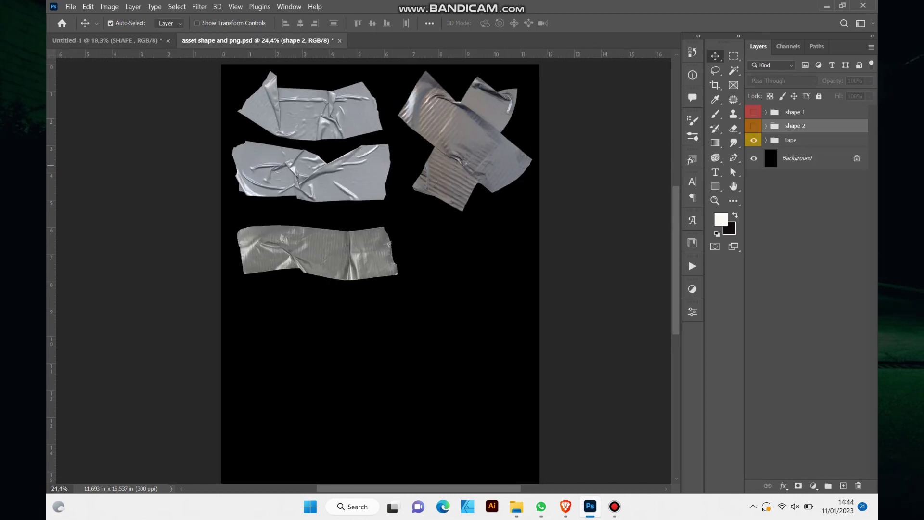
pyautogui.scroll(2, 366, 270)
pyautogui.click(766, 140)
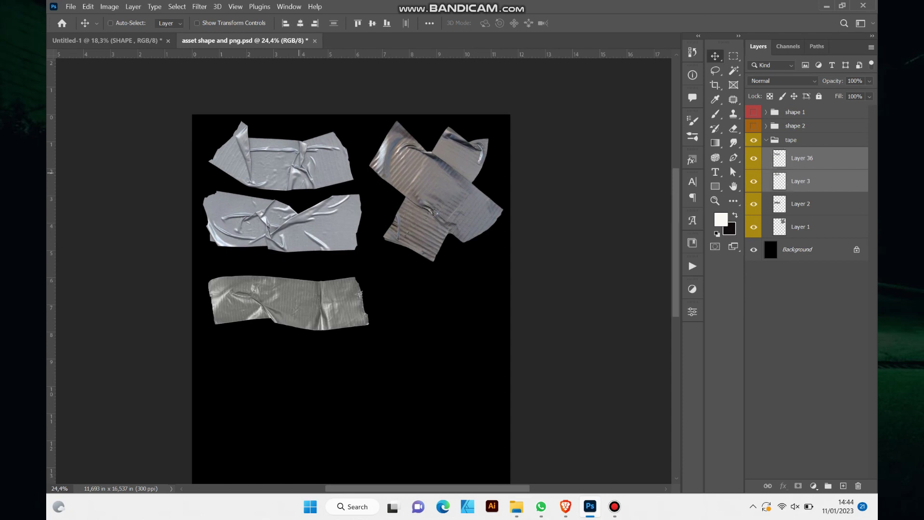
pyautogui.hotkey('ctrl', 'Tab')
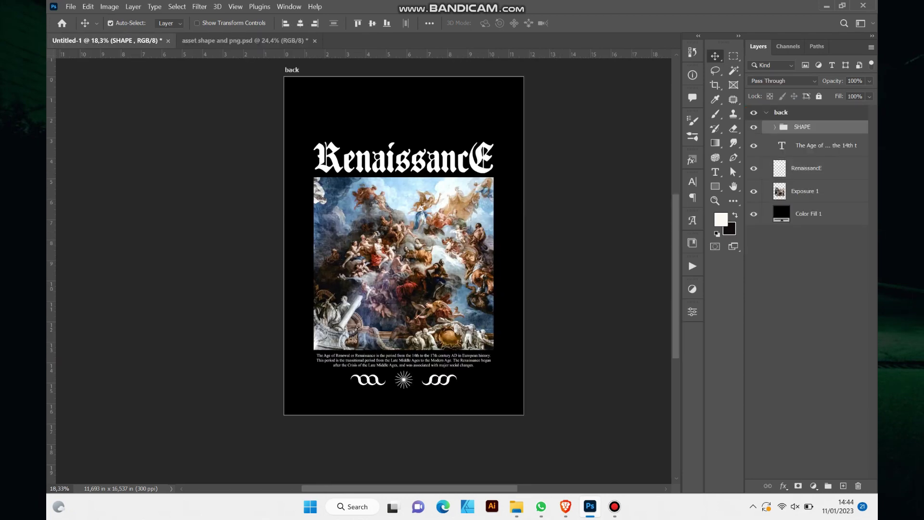
# Paste the two tape pieces, rotated 90° clockwise and shrunk to about 59%.
pyautogui.hotkey('ctrl', 'v')
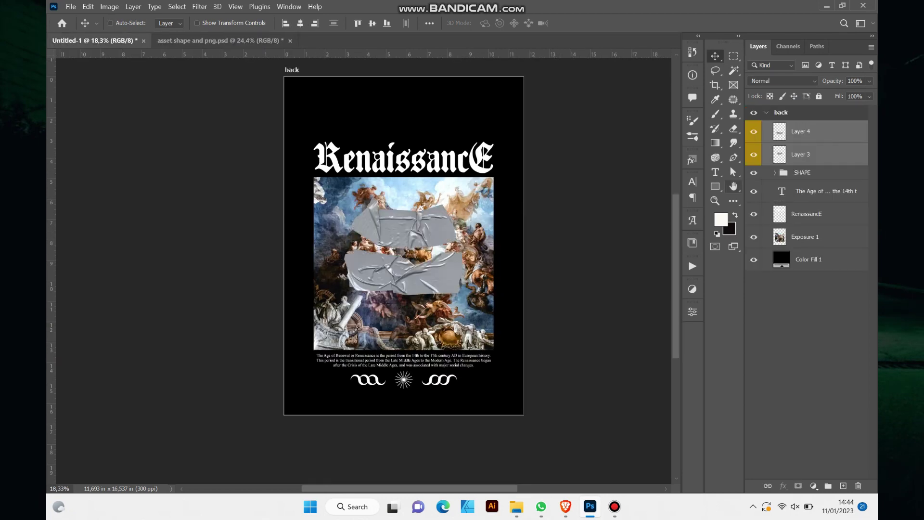
pyautogui.hotkey('ctrl', 't')
pyautogui.rightClick(426, 223)
pyautogui.click(467, 421)
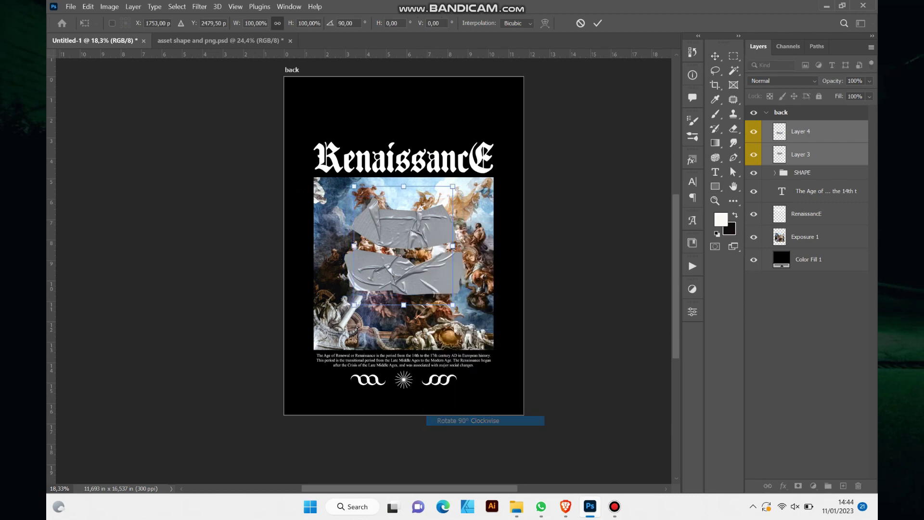
pyautogui.moveTo(354, 246); pyautogui.dragTo(378, 246)
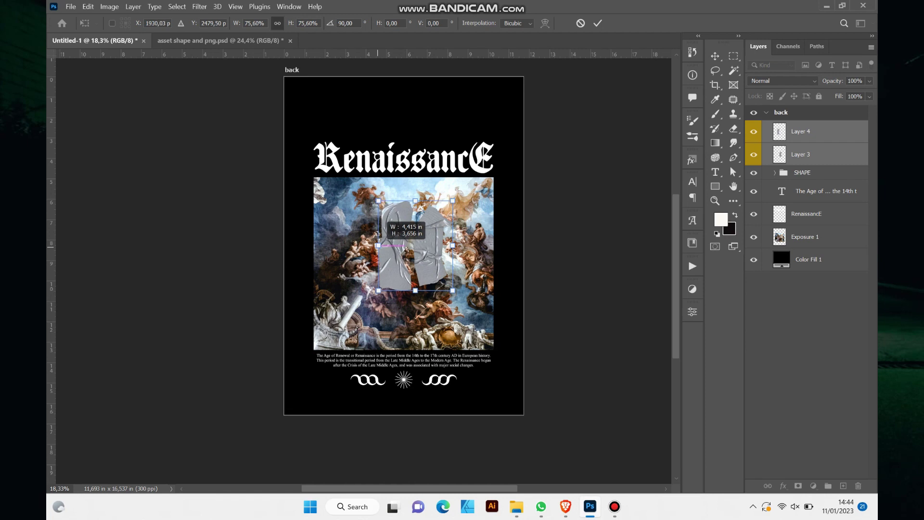
pyautogui.moveTo(378, 245)
pyautogui.mouseDown()
pyautogui.moveTo(395, 246)
pyautogui.moveTo(334, 264)
pyautogui.moveTo(488, 255)
pyautogui.mouseUp()
pyautogui.press('Return')
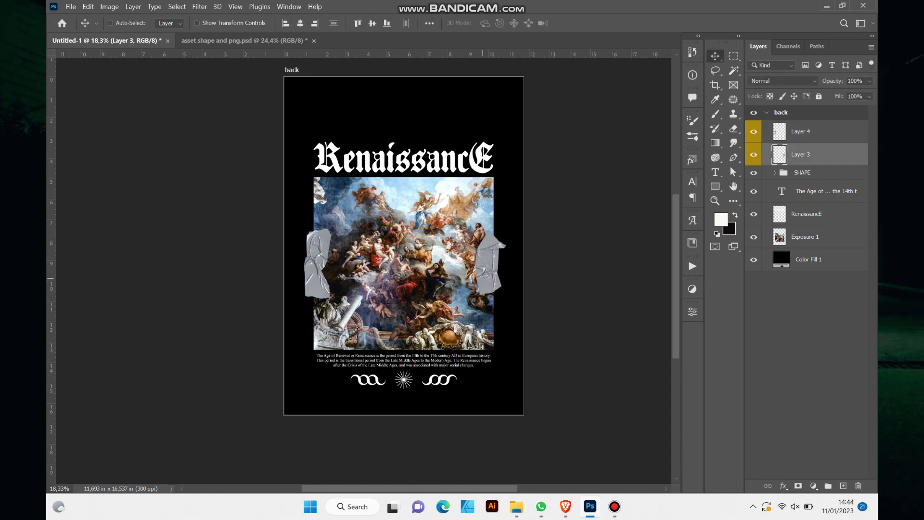
# Flip one tape piece horizontally so the two mirror each other.
pyautogui.hotkey('ctrl', 't')
pyautogui.rightClick(483, 280)
pyautogui.click(510, 263)
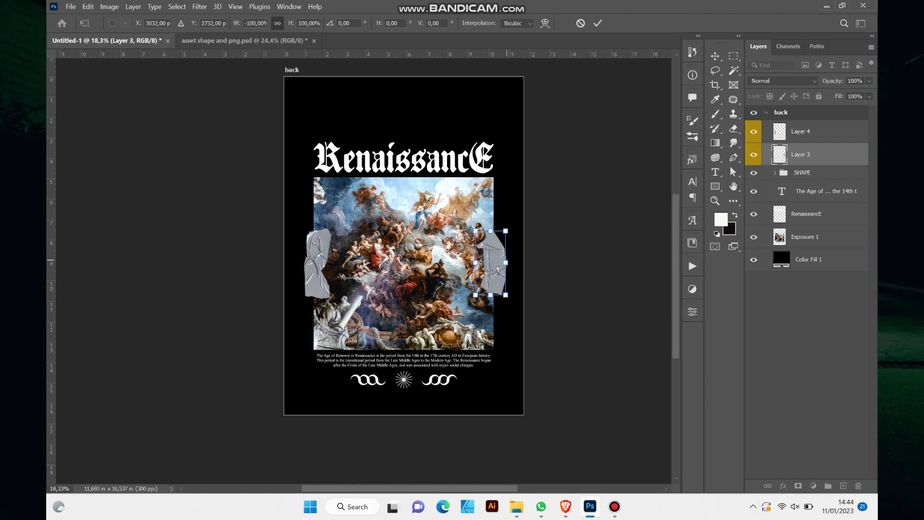
pyautogui.press('Return')
pyautogui.scroll(3, 370, 181)
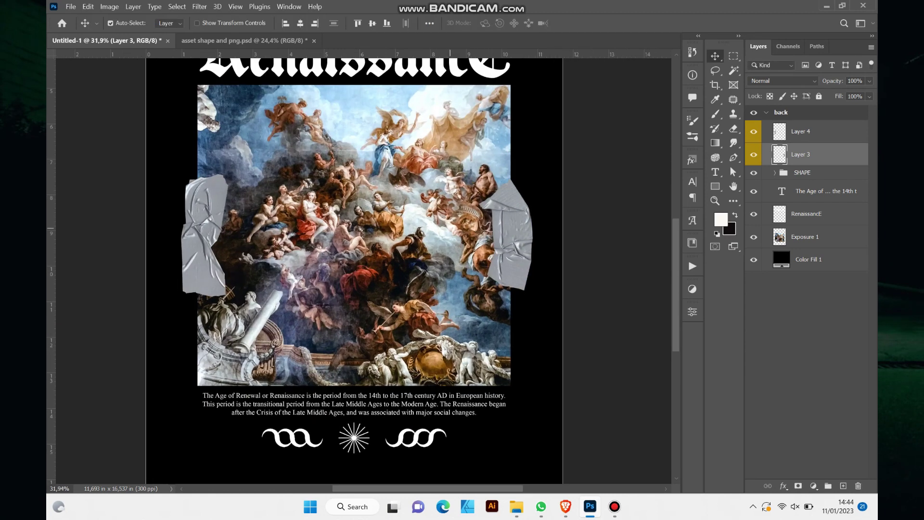
pyautogui.scroll(-1, 369, 180)
pyautogui.scroll(-1, 399, 255)
pyautogui.scroll(-1, 399, 255)
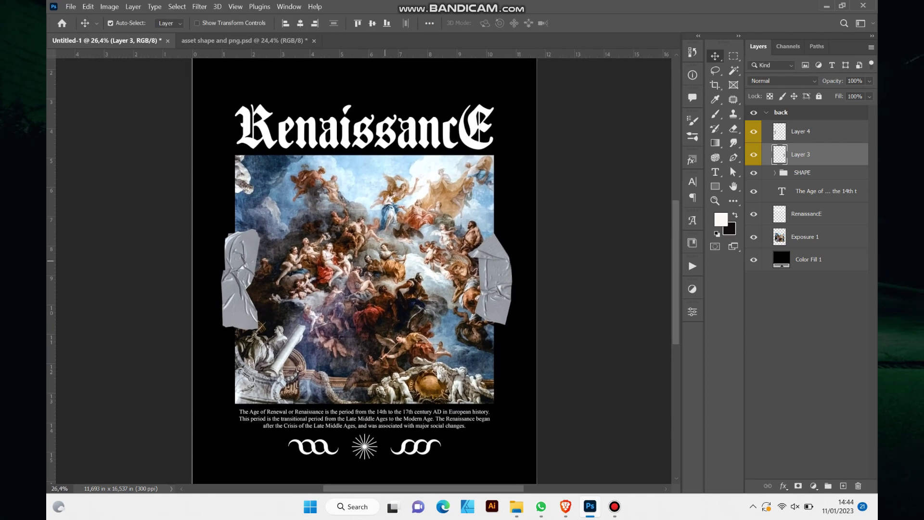
pyautogui.scroll(-1, 380, 289)
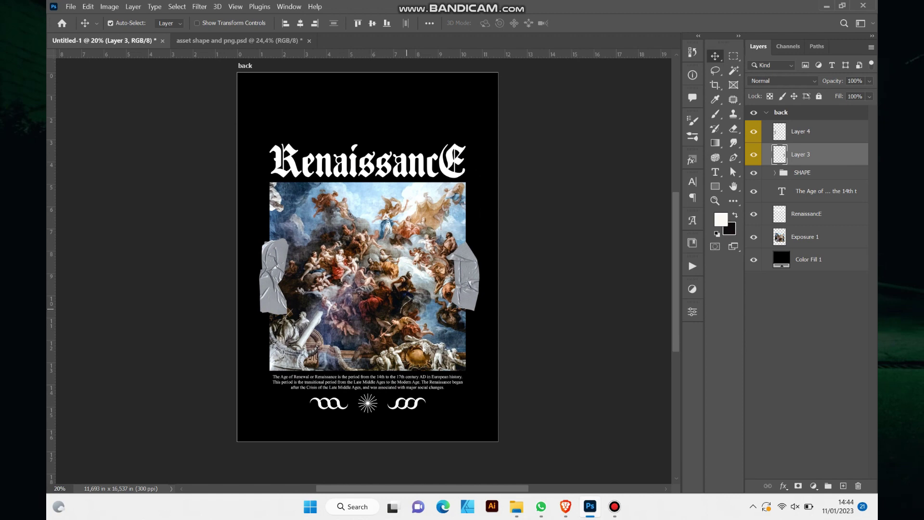
pyautogui.scroll(1, 364, 270)
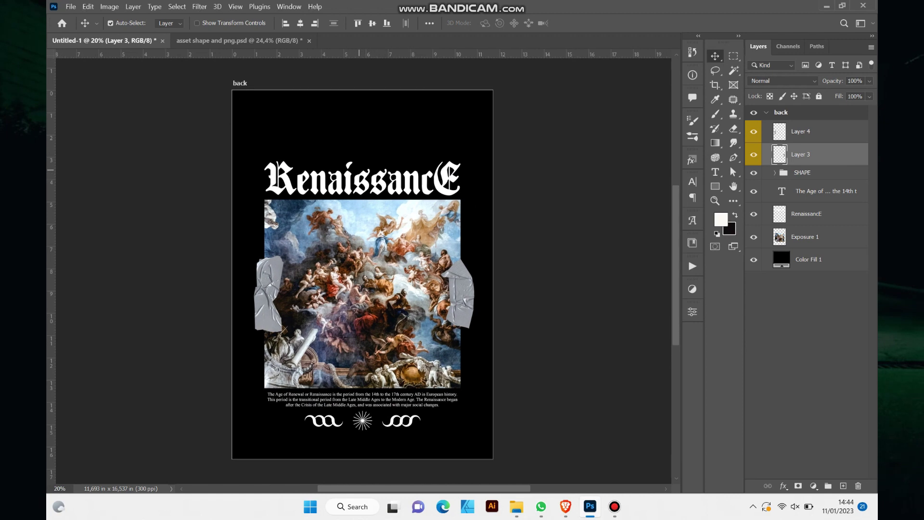
pyautogui.scroll(2, 358, 170)
# Open 3 LIGHT WOOD STREAK from z nggonku dewe > bahan > grunge style t-shirt > TEXTURES GH5T.
pyautogui.hotkey('ctrl', 'o')
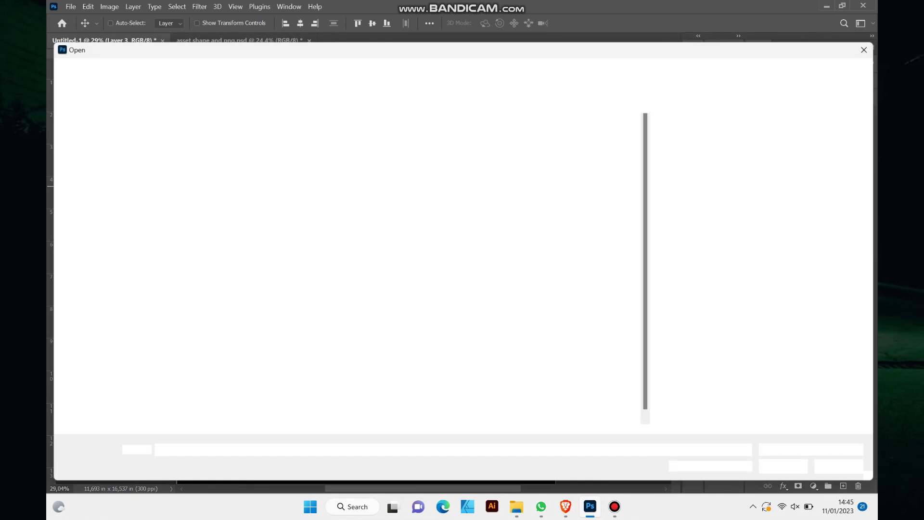
pyautogui.click(256, 72)
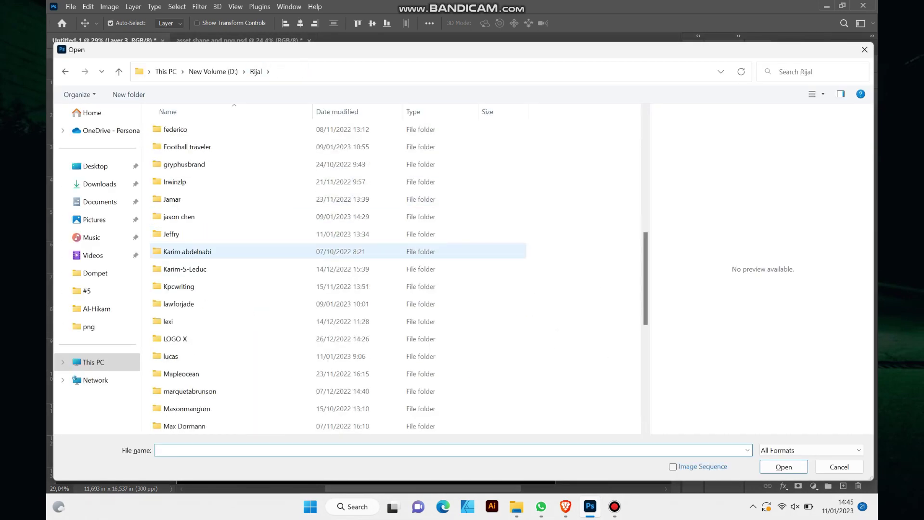
pyautogui.scroll(-5, 337, 289)
pyautogui.click(188, 427)
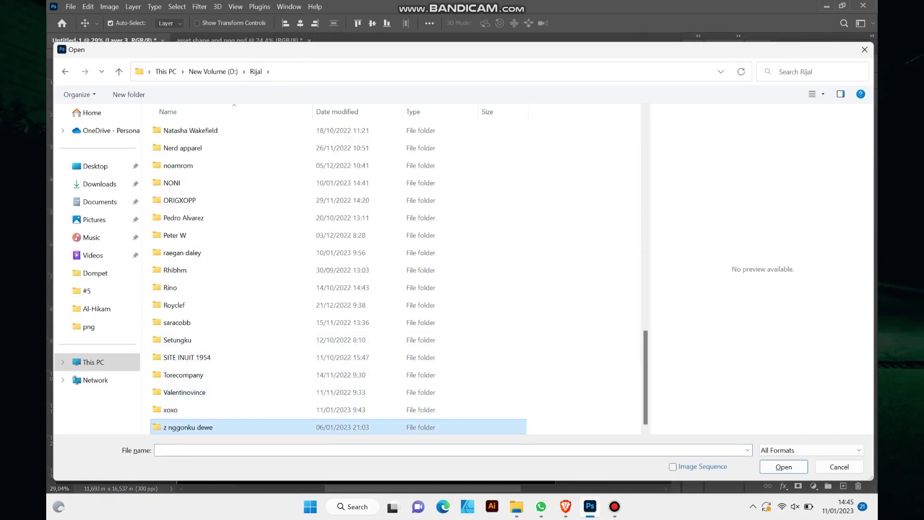
pyautogui.doubleClick(188, 427)
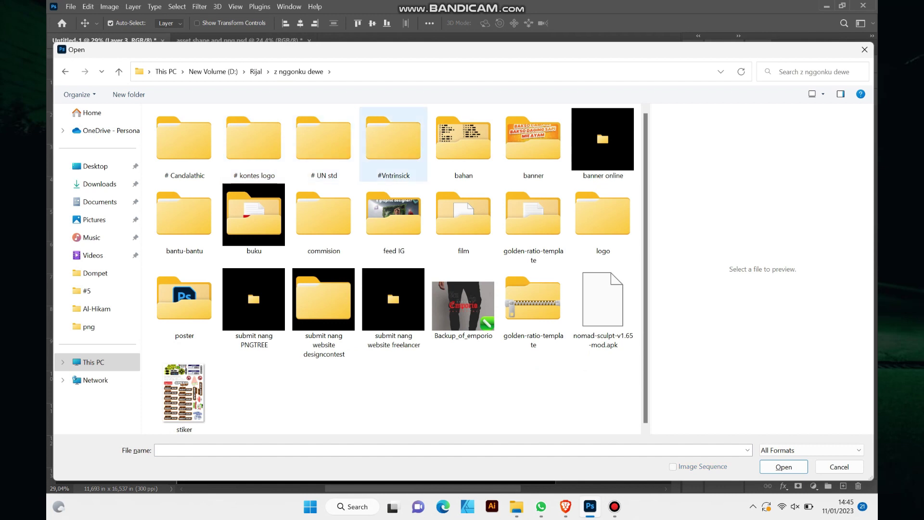
pyautogui.doubleClick(463, 139)
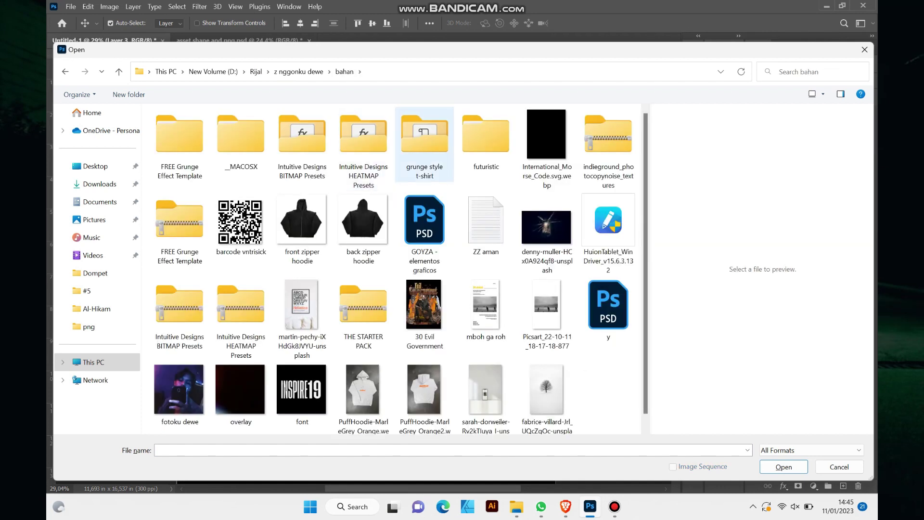
pyautogui.doubleClick(425, 140)
pyautogui.click(187, 200)
pyautogui.doubleClick(188, 201)
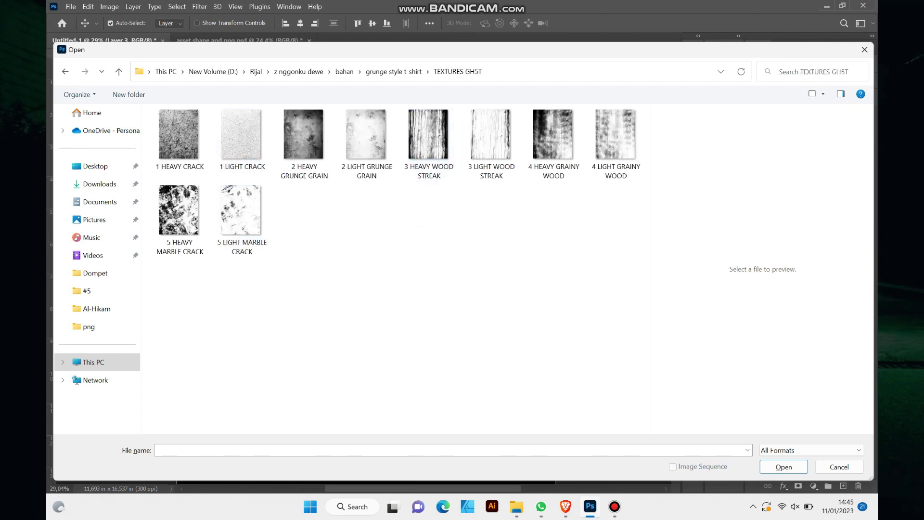
pyautogui.click(491, 140)
pyautogui.press('Return')
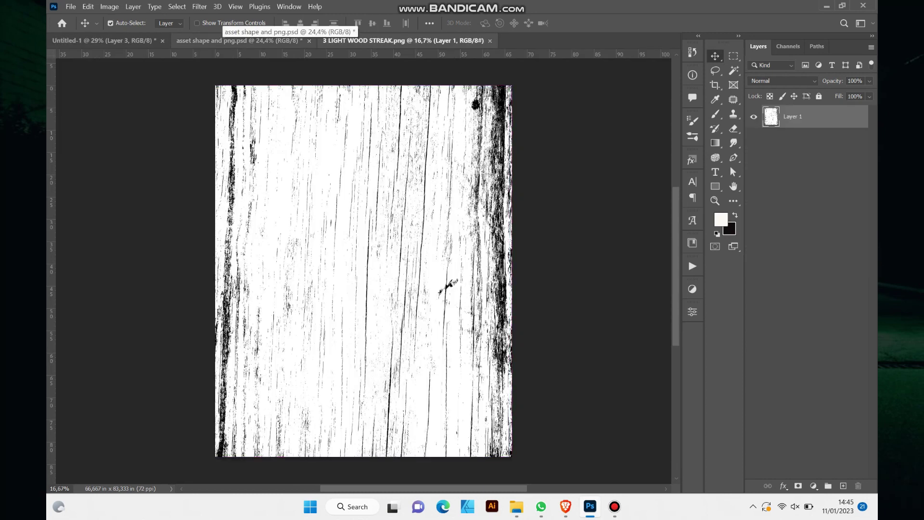
# Paste the wood-streak texture into the poster and clip it to the RenaissancE title.
pyautogui.click(145, 41)
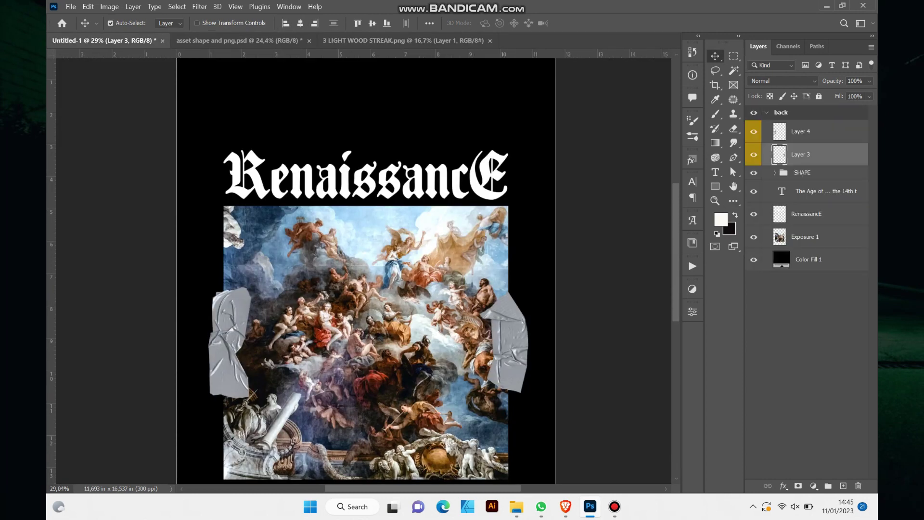
pyautogui.hotkey('ctrl', 'v')
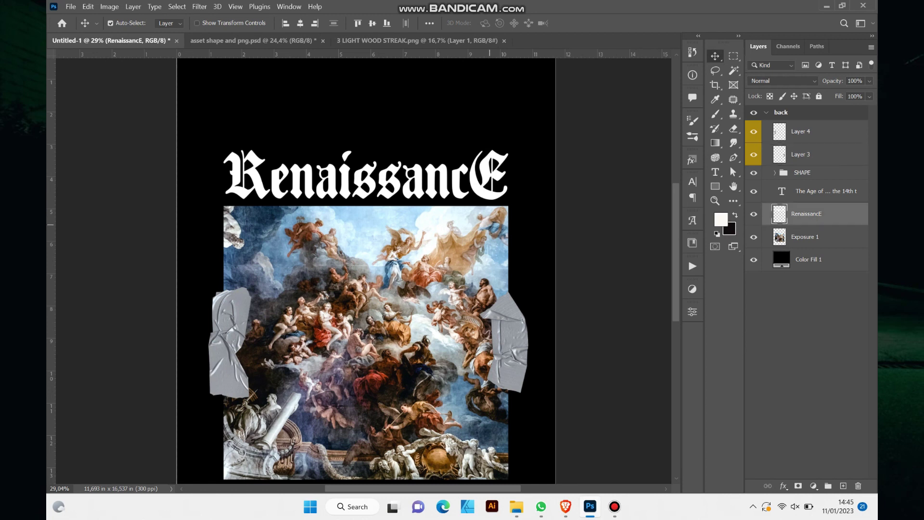
pyautogui.rightClick(838, 214)
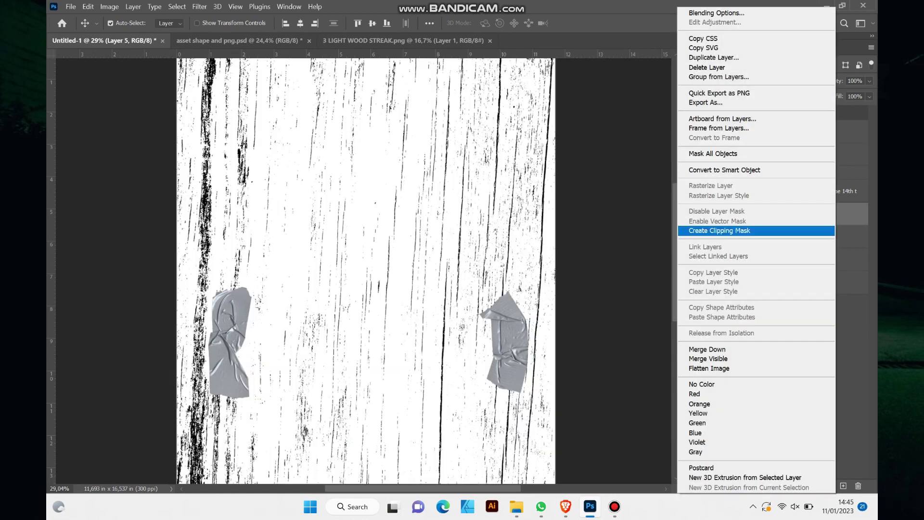
pyautogui.click(731, 231)
# Scale the texture to about 73% and fit it over the title.
pyautogui.hotkey('ctrl', 't')
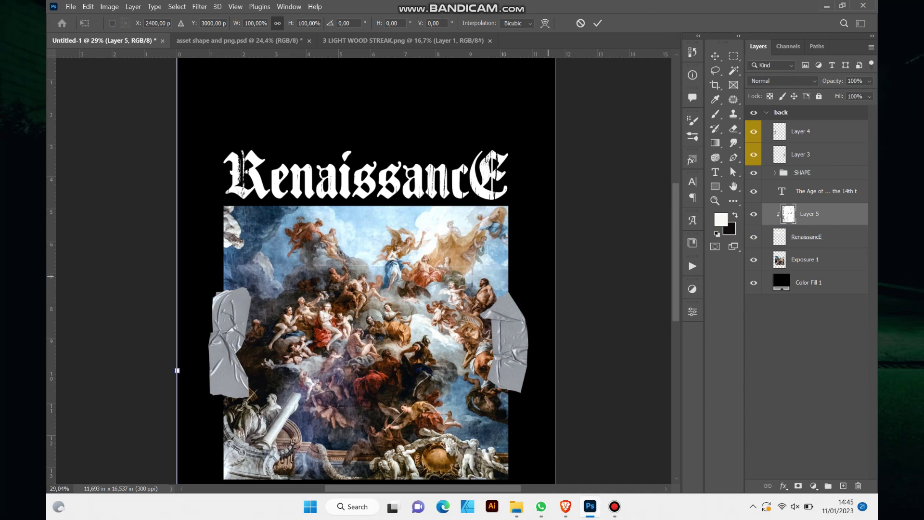
pyautogui.hotkey('ctrl', '0')
pyautogui.moveTo(465, 406); pyautogui.dragTo(414, 343)
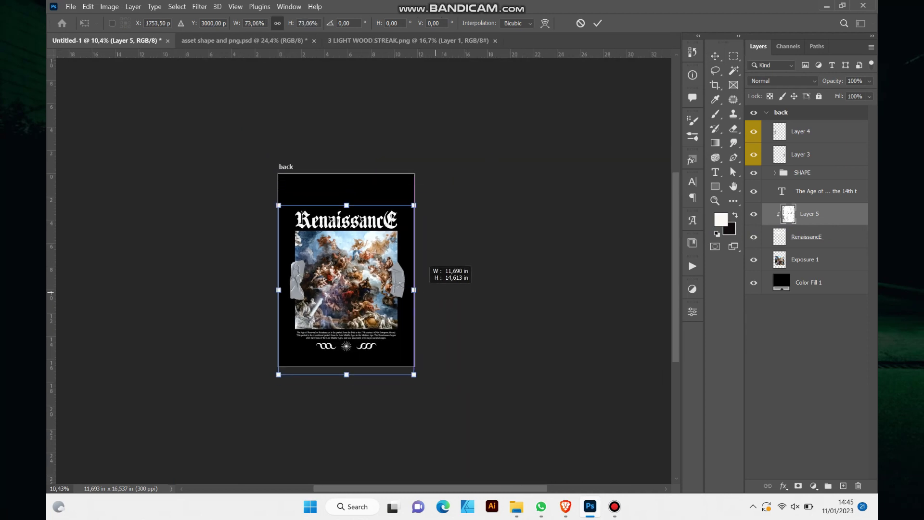
pyautogui.moveTo(347, 260); pyautogui.dragTo(346, 250)
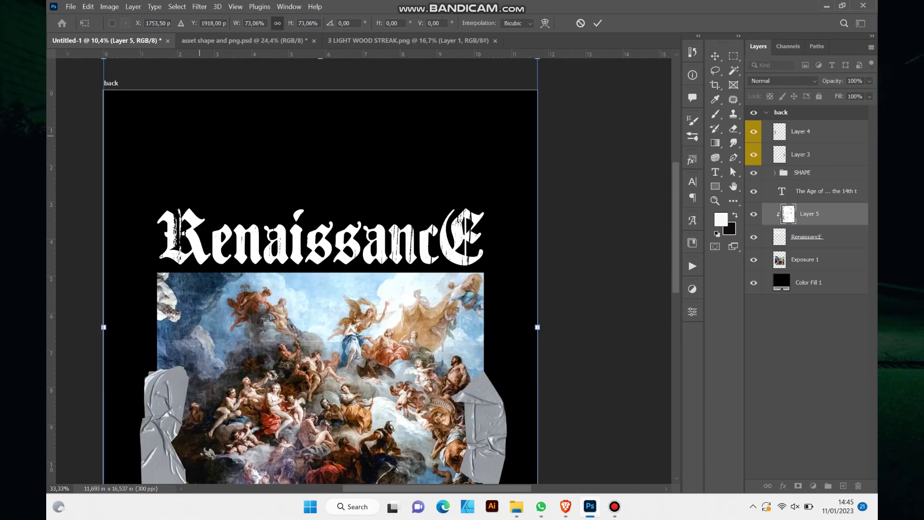
pyautogui.scroll(3, 257, 270)
pyautogui.moveTo(215, 290); pyautogui.dragTo(256, 270)
pyautogui.moveTo(142, 299); pyautogui.dragTo(159, 299)
pyautogui.click(598, 23)
# Zoom out to the full poster and select the Layer 4 tape piece.
pyautogui.hotkey('ctrl', '-')
pyautogui.hotkey('ctrl', '-')
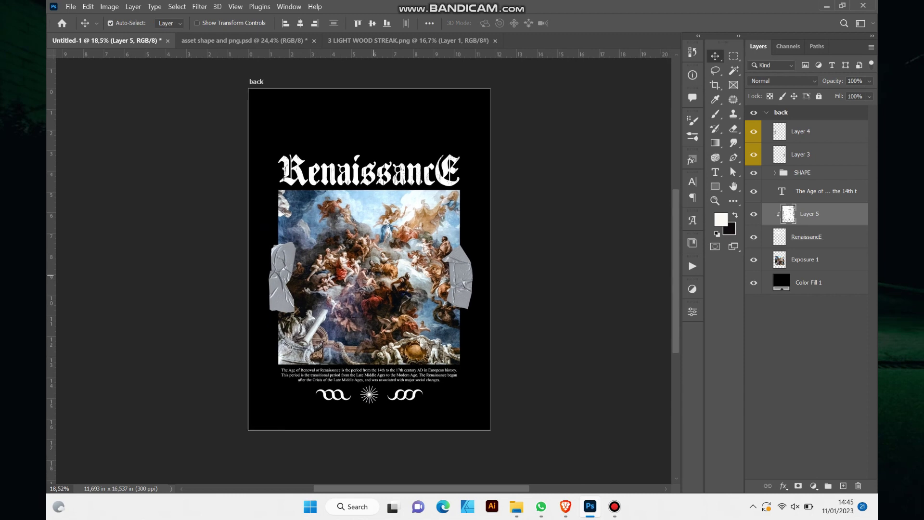
pyautogui.hotkey('ctrl', '0')
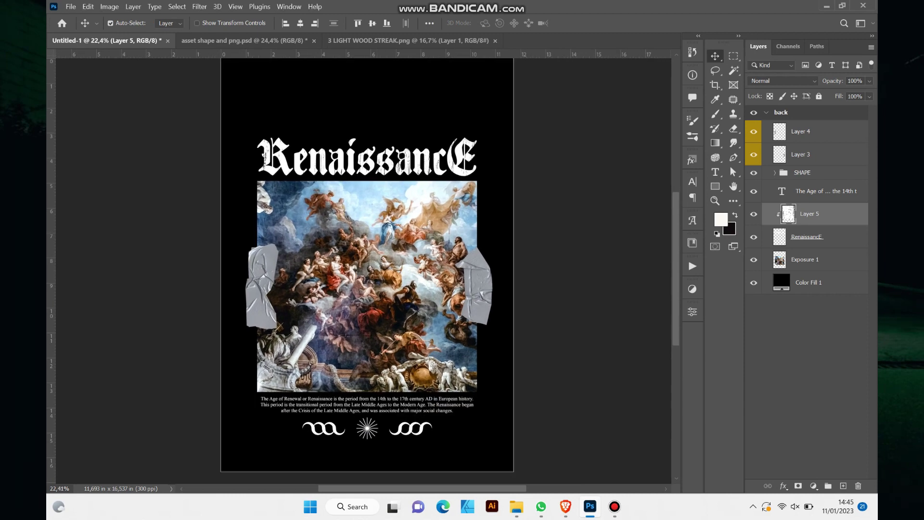
pyautogui.keyDown('alt'); pyautogui.scroll(-1, 408, 290); pyautogui.keyUp('alt')
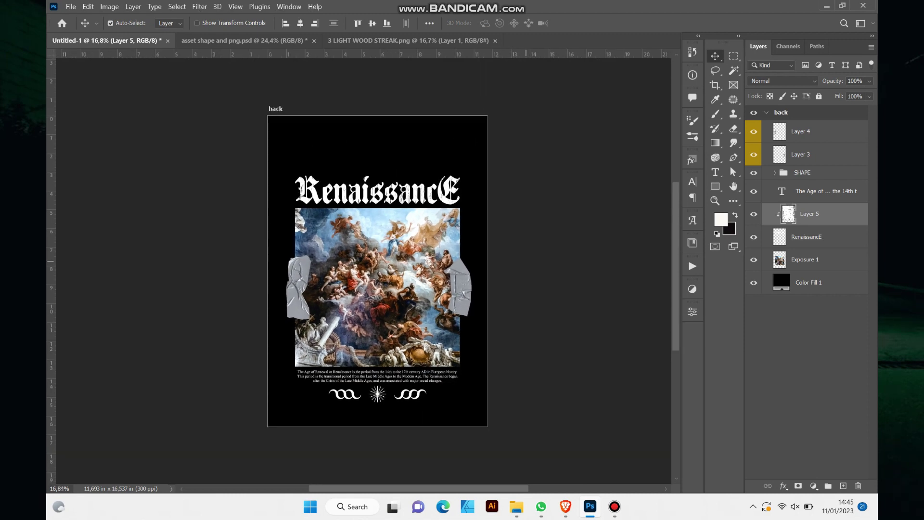
pyautogui.click(819, 132)
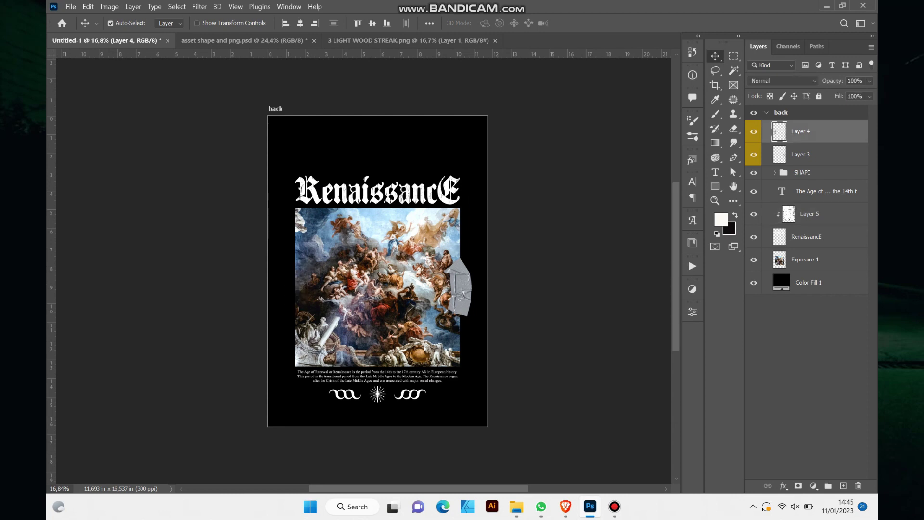
# Group both tape layers as 'tape' with a red label, and label SHAPE orange.
pyautogui.keyDown('ctrl'); pyautogui.click(819, 154); pyautogui.keyUp('ctrl')
pyautogui.hotkey('ctrl', 'g')
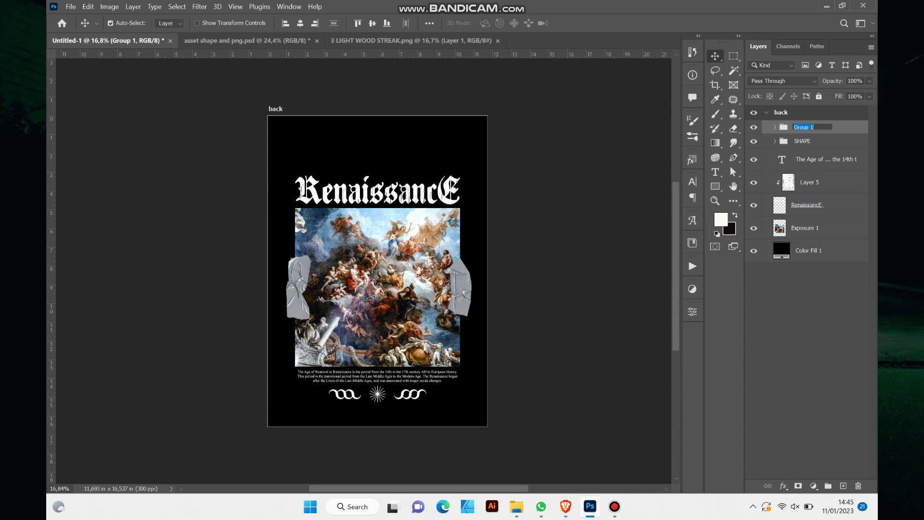
pyautogui.write('tape')
pyautogui.press('Return')
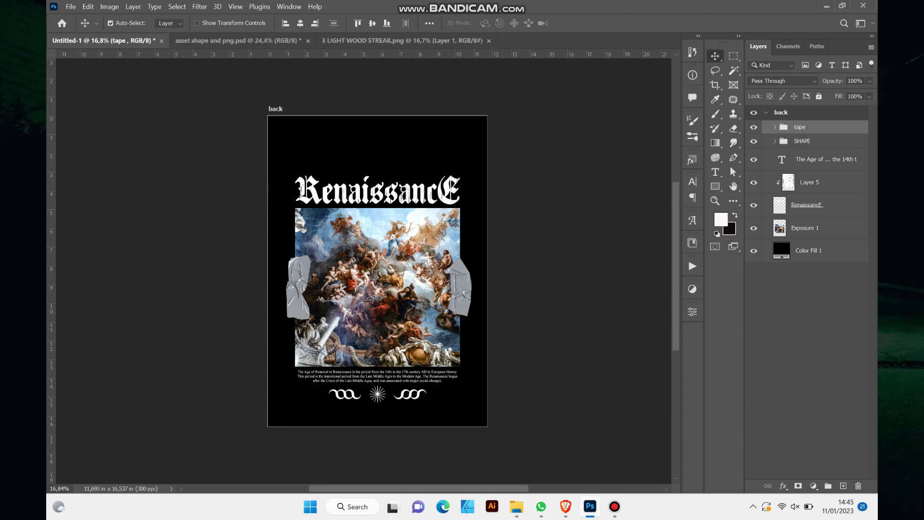
pyautogui.rightClick(818, 126)
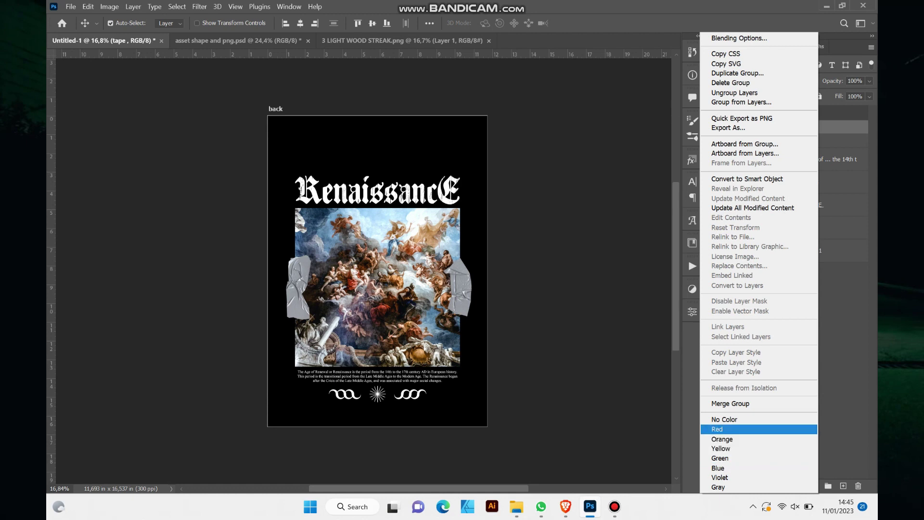
pyautogui.click(717, 429)
pyautogui.rightClick(818, 140)
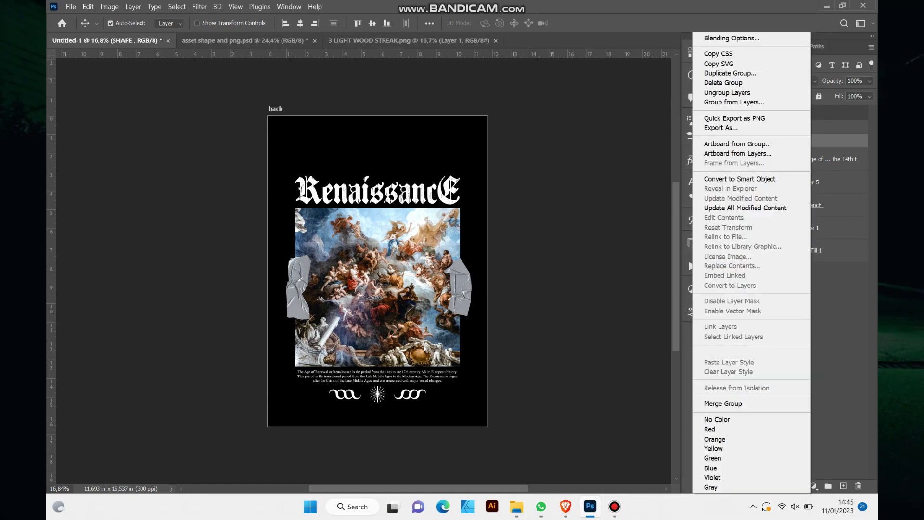
pyautogui.click(717, 439)
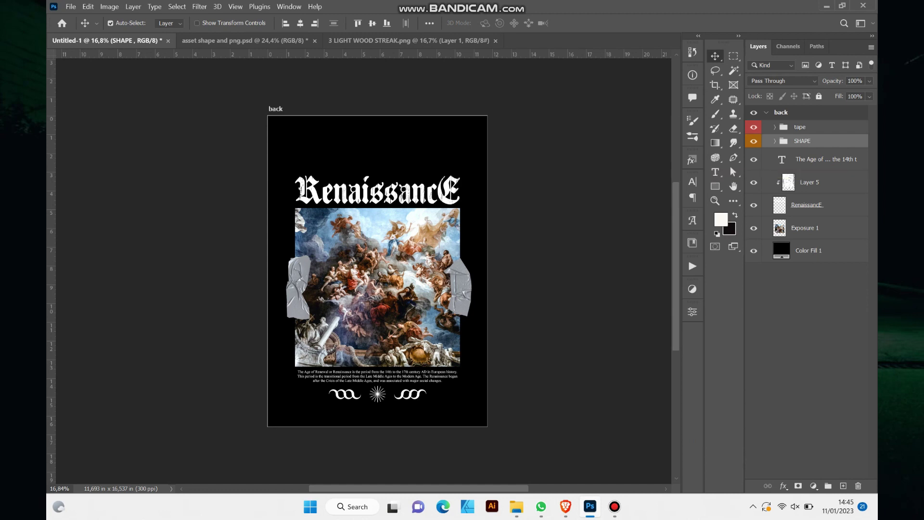
# Rename Color Fill 1 to 'Color t-shirt' and select all design layers above it.
pyautogui.doubleClick(809, 251)
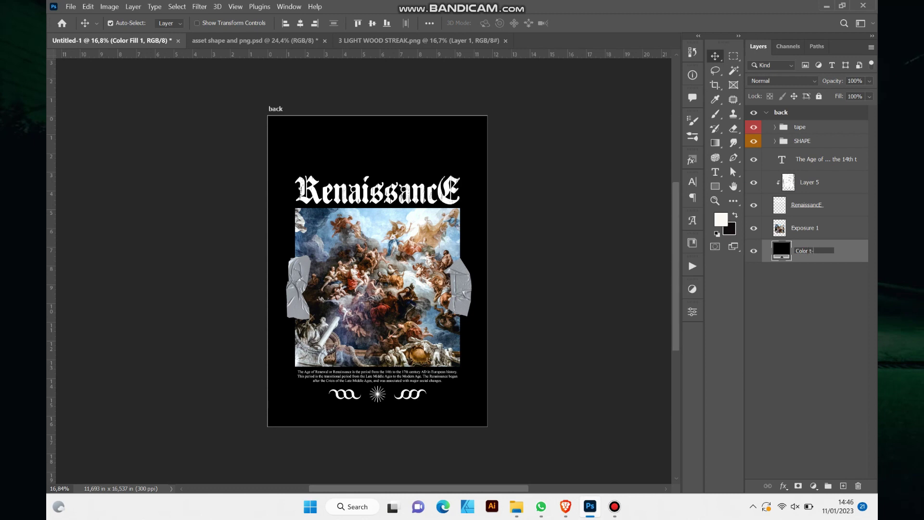
pyautogui.write('shirt')
pyautogui.press('Return')
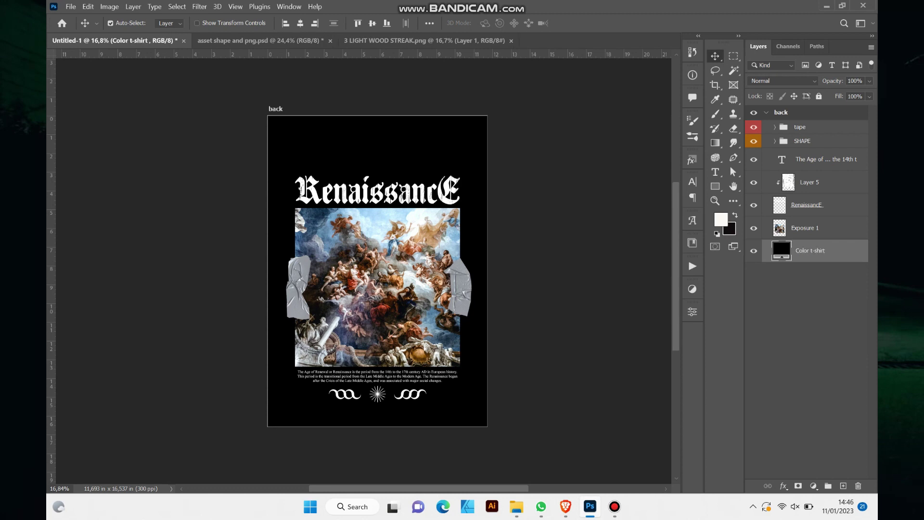
pyautogui.hotkey('alt', ']')
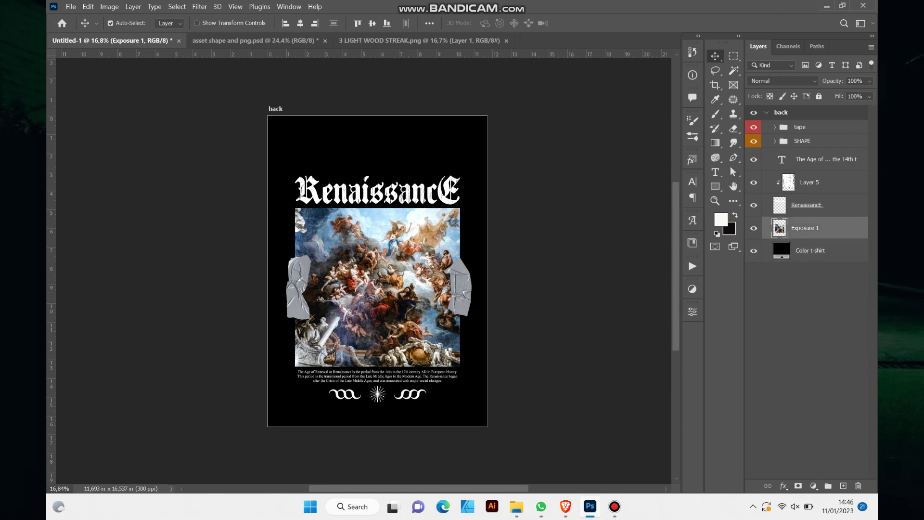
pyautogui.hotkey('shift', 'alt', '.')
pyautogui.hotkey('ctrl', 't')
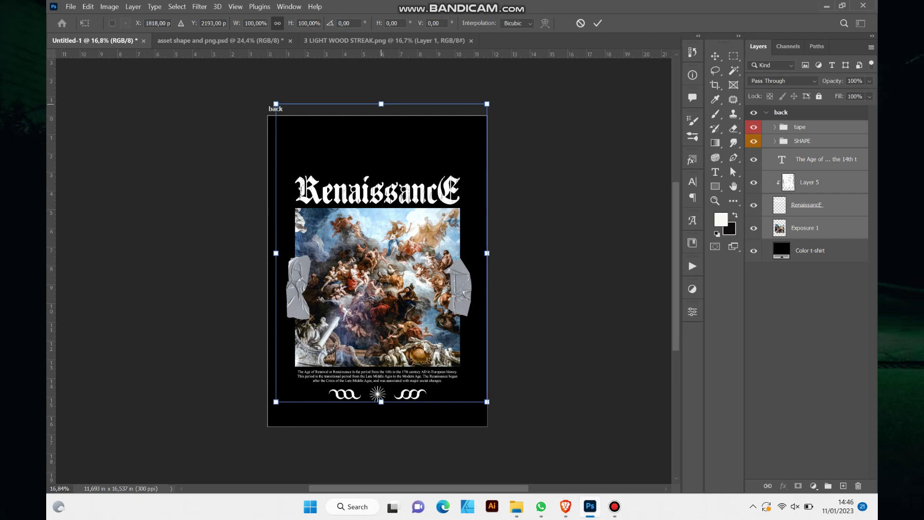
# Enlarge all design layers together to 113.45% and nudge them left to re-centre.
pyautogui.moveTo(381, 104); pyautogui.dragTo(381, 80)
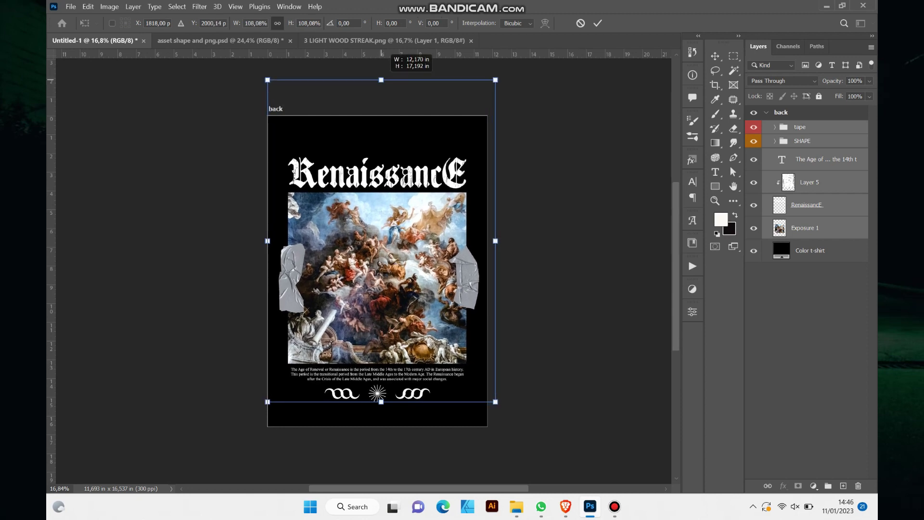
pyautogui.moveTo(381, 80); pyautogui.dragTo(381, 80)
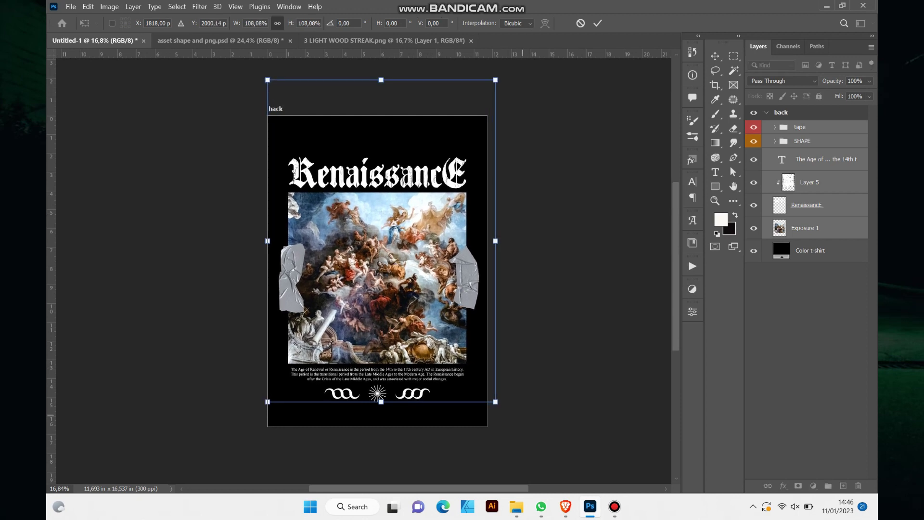
pyautogui.moveTo(496, 402); pyautogui.dragTo(501, 410)
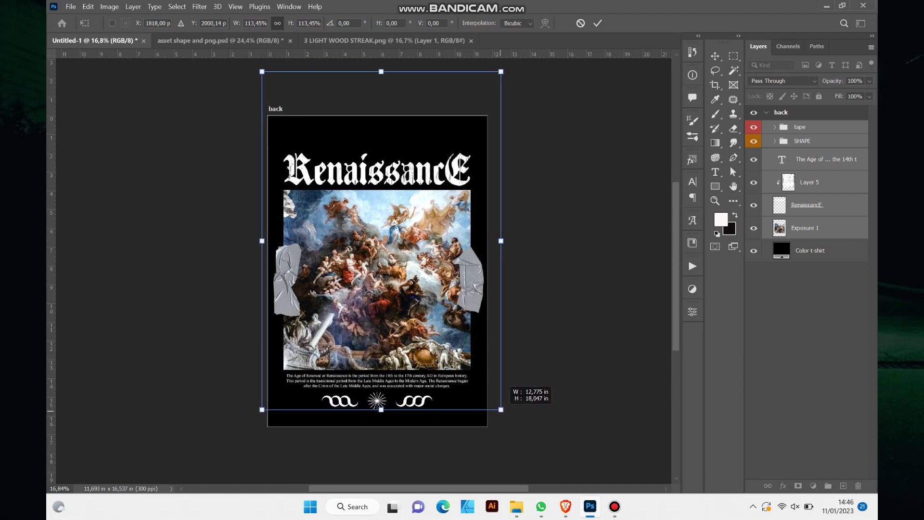
pyautogui.press('Return')
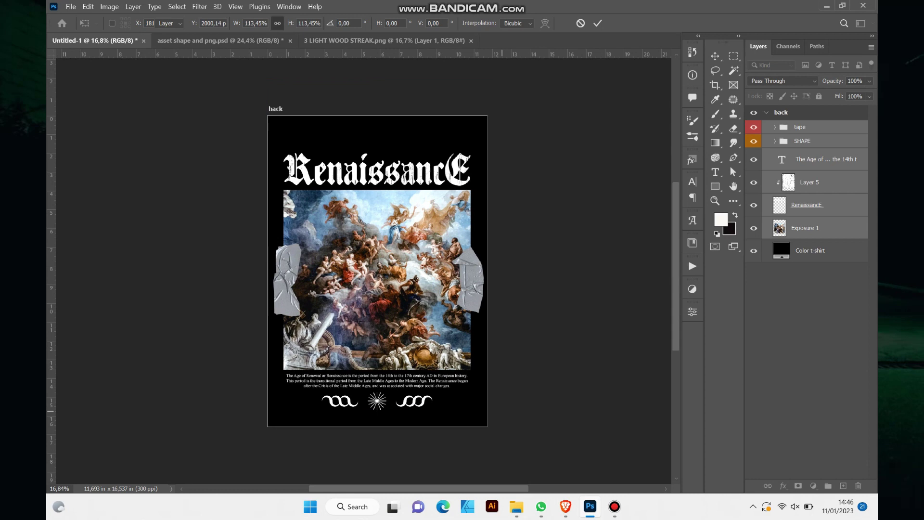
pyautogui.moveTo(424, 279); pyautogui.dragTo(404, 276)
pyautogui.scroll(2, 371, 330)
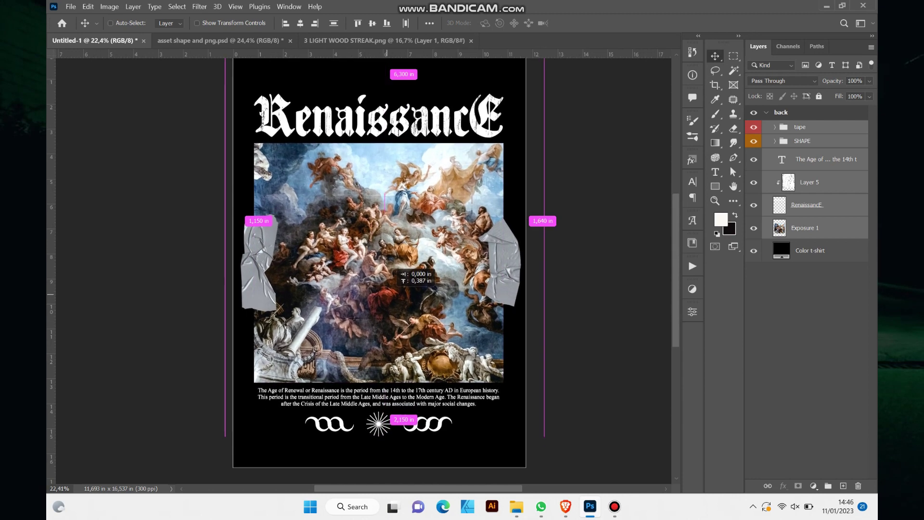
pyautogui.scroll(-1, 385, 270)
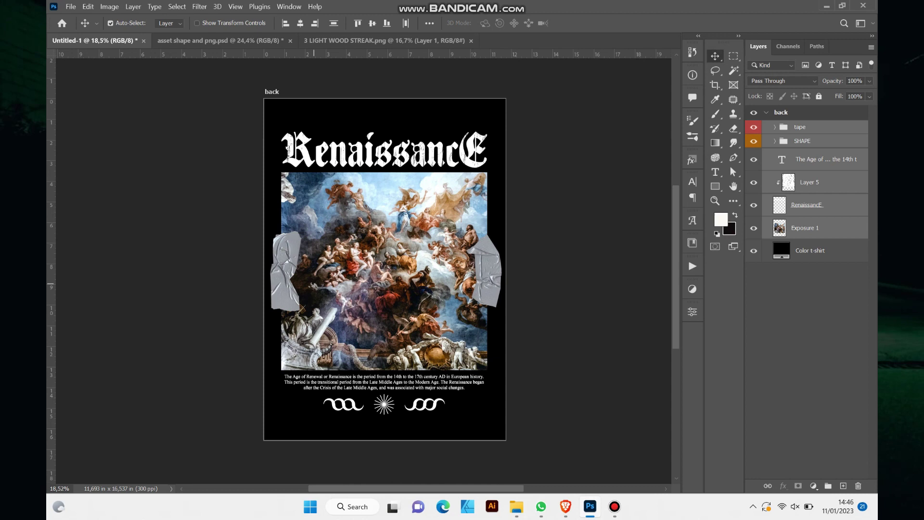
pyautogui.hscroll(-1, 363, 269)
pyautogui.click(781, 113)
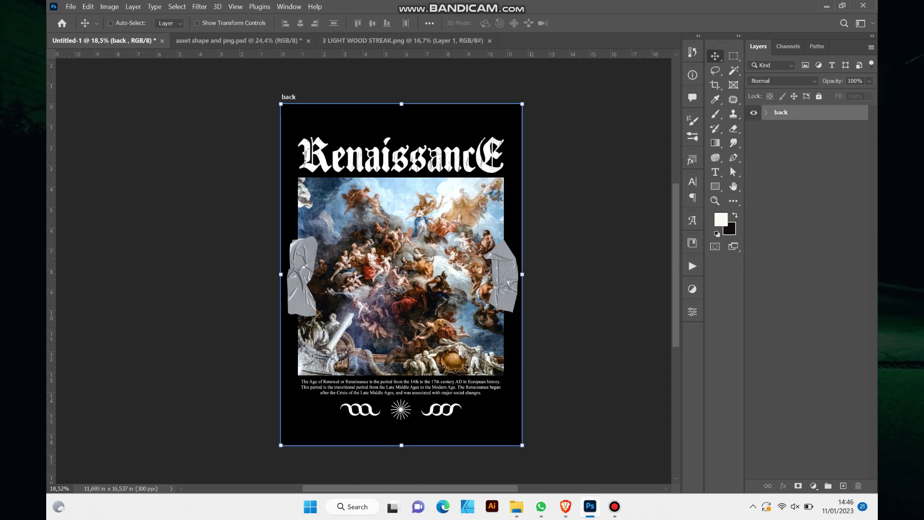
# Duplicate the artboard, naming the copy 'back' and the original 'front'.
pyautogui.hotkey('ctrl', 'j')
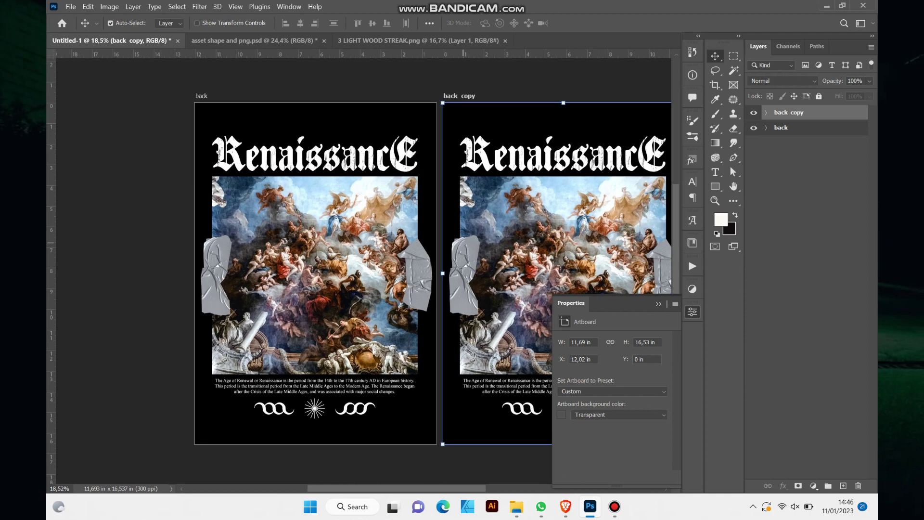
pyautogui.doubleClick(788, 112)
pyautogui.write('back')
pyautogui.press('Tab')
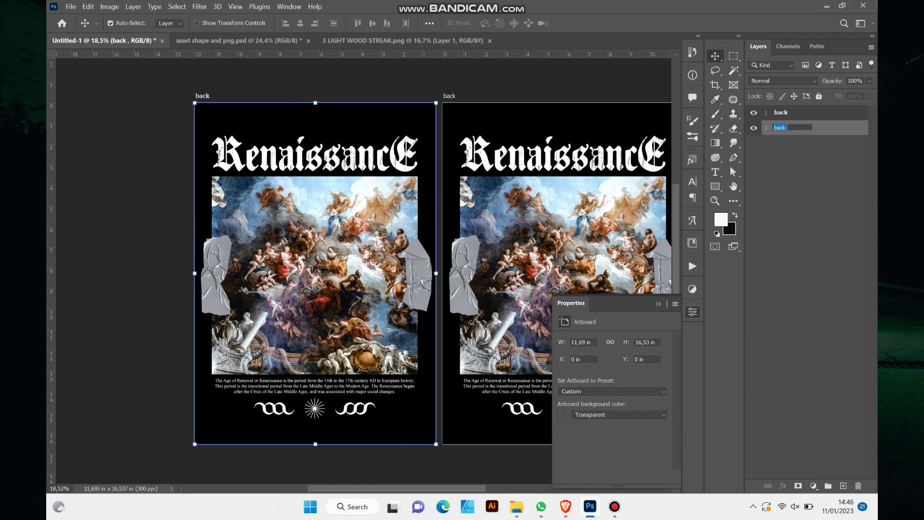
pyautogui.write('fi')
pyautogui.press('Return')
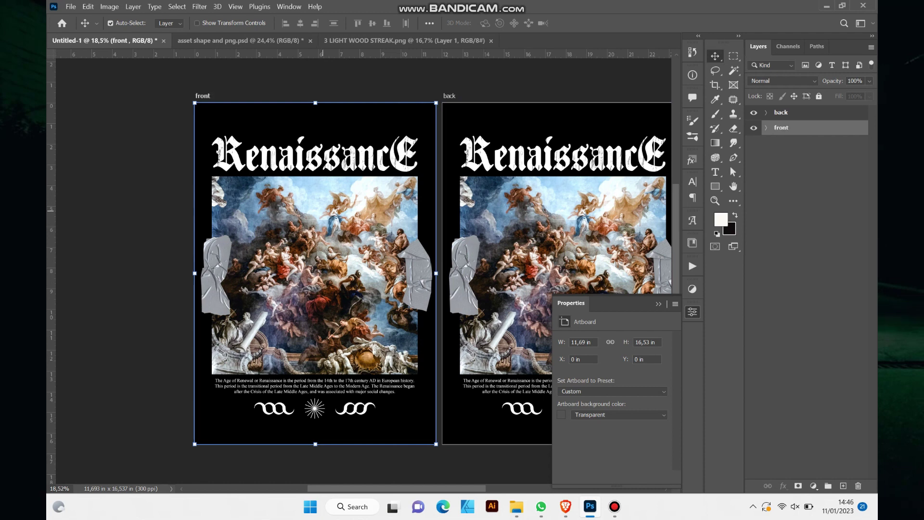
# Delete the painting from the front artboard and select its paragraph text and tape group.
pyautogui.click(315, 274)
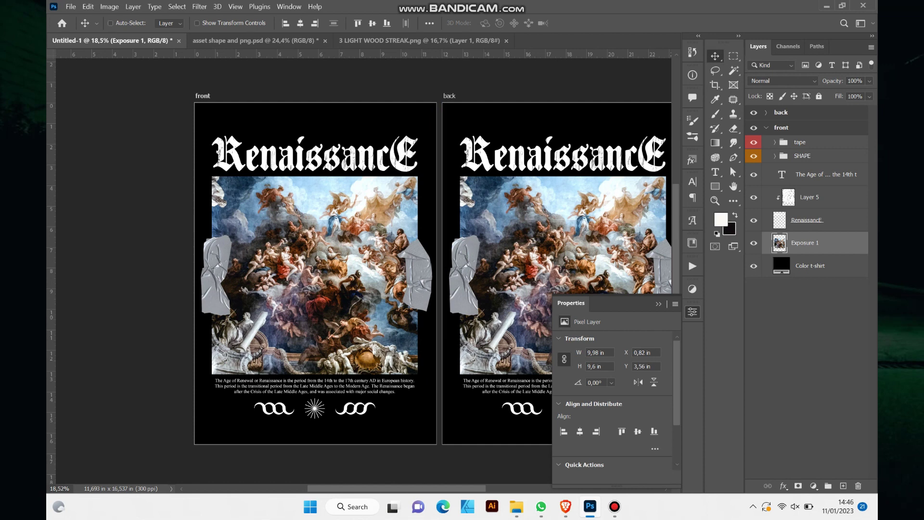
pyautogui.press('Delete')
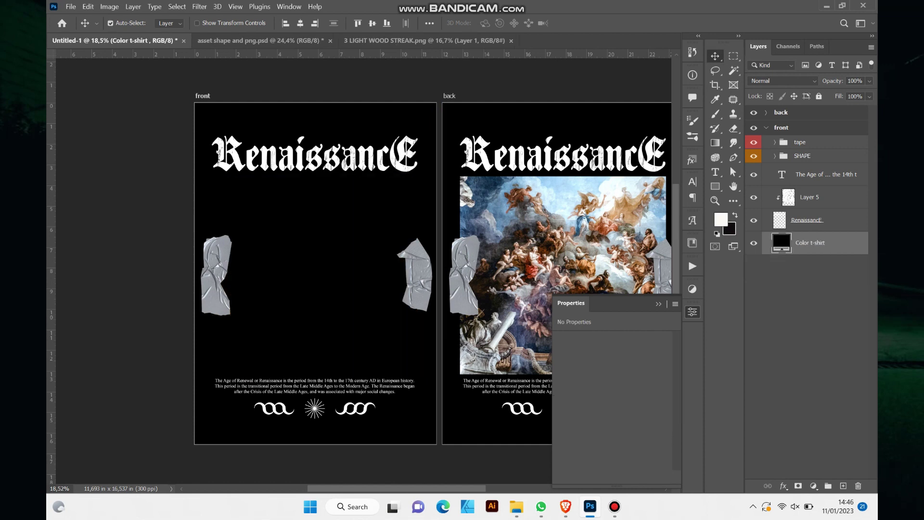
pyautogui.click(819, 175)
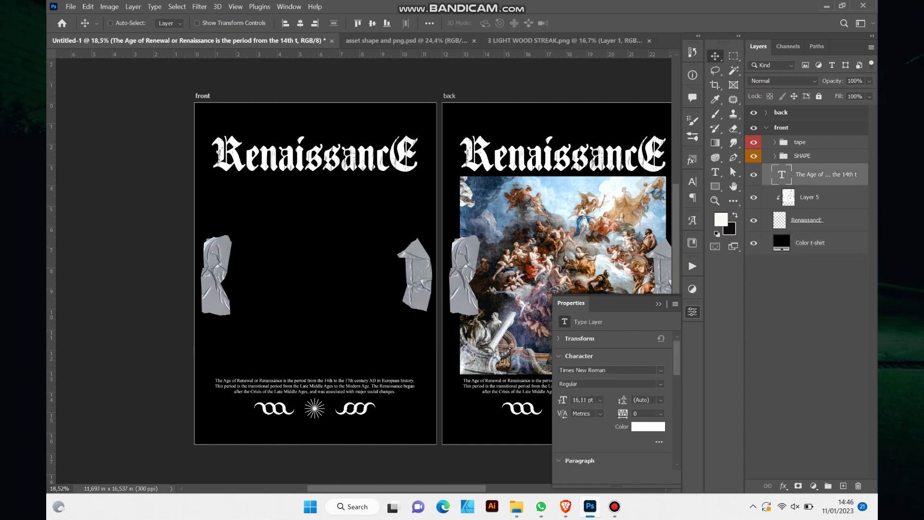
pyautogui.keyDown('ctrl'); pyautogui.click(800, 142); pyautogui.keyUp('ctrl')
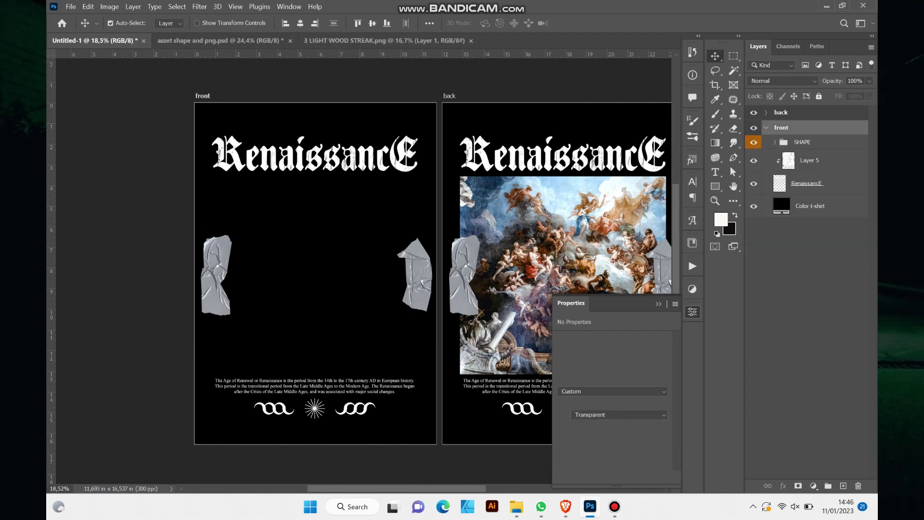
# Delete the front paragraph and tapes, then merge Layer 5 into the RenaissancE title layer.
pyautogui.press('Delete')
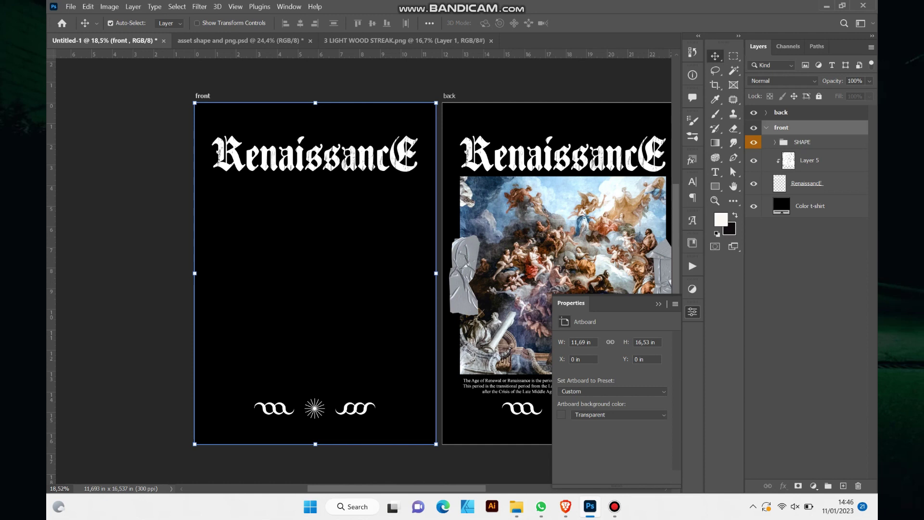
pyautogui.click(809, 160)
pyautogui.keyDown('ctrl'); pyautogui.click(807, 184); pyautogui.keyUp('ctrl')
pyautogui.moveTo(337, 154); pyautogui.dragTo(337, 243)
pyautogui.rightClick(818, 173)
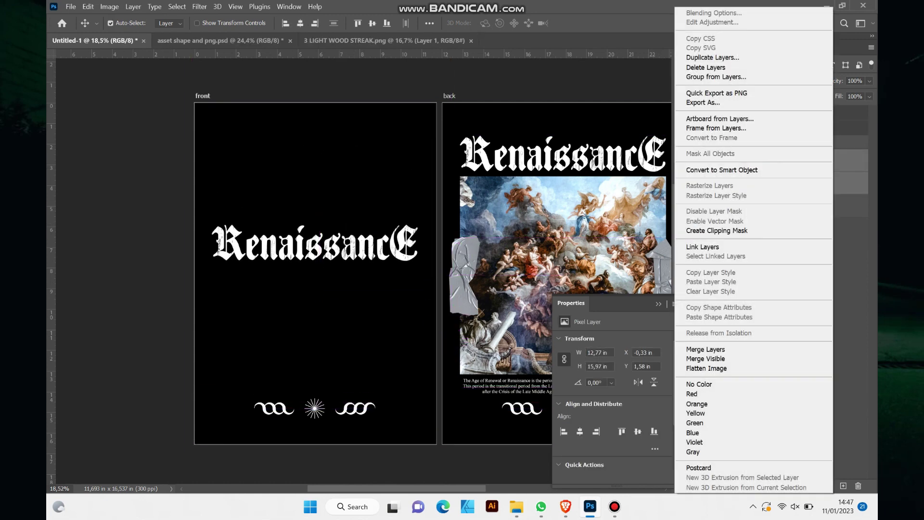
pyautogui.click(706, 358)
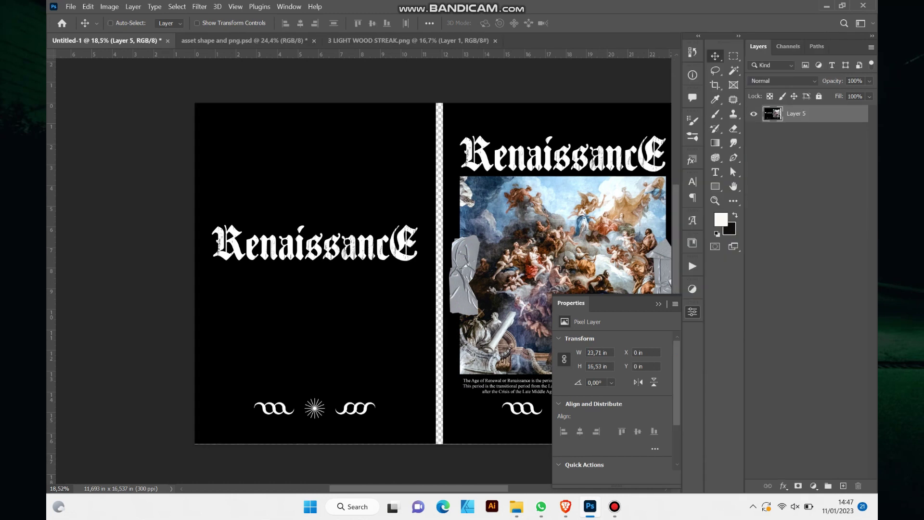
pyautogui.hotkey('ctrl', 'z')
pyautogui.rightClick(820, 183)
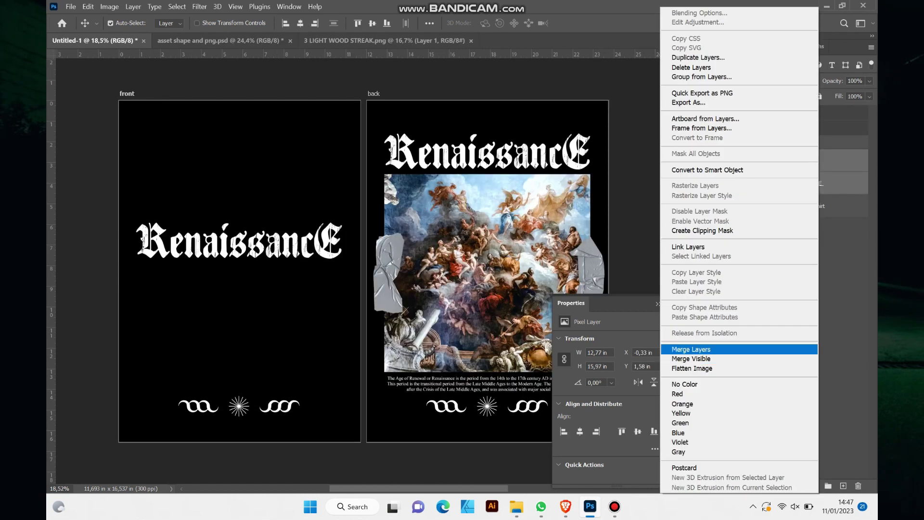
pyautogui.click(691, 349)
# Place the RenaissancE title and SHAPE ornament row together near the front artboard's centre.
pyautogui.hscroll(-3, 366, 270)
pyautogui.moveTo(284, 212); pyautogui.dragTo(284, 206)
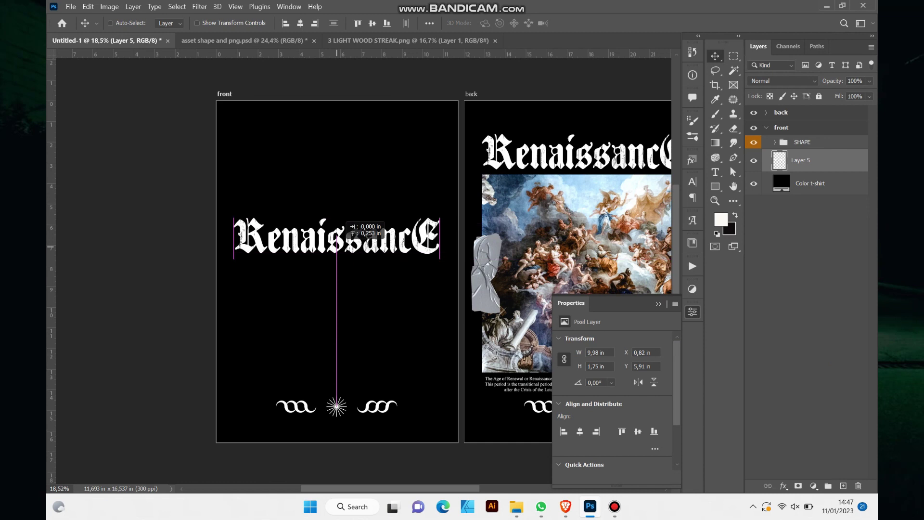
pyautogui.hotkey('alt', ']')
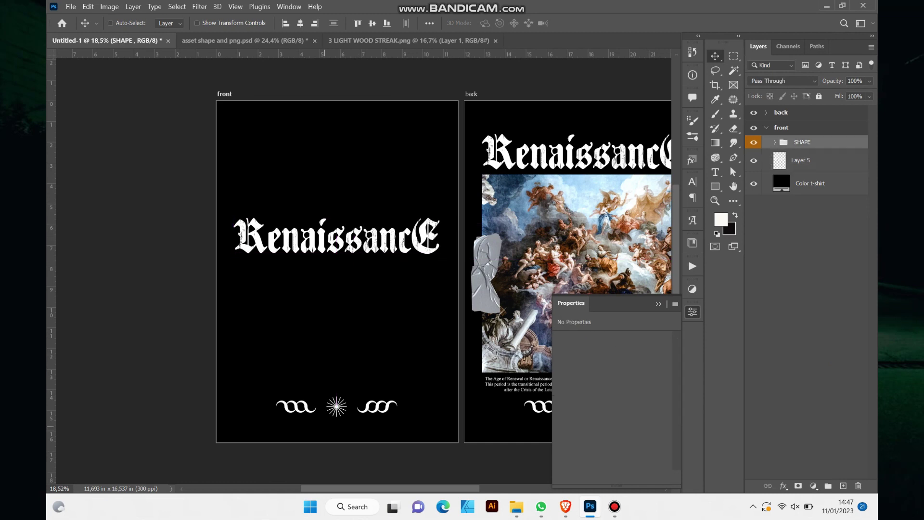
pyautogui.moveTo(336, 407); pyautogui.dragTo(337, 272)
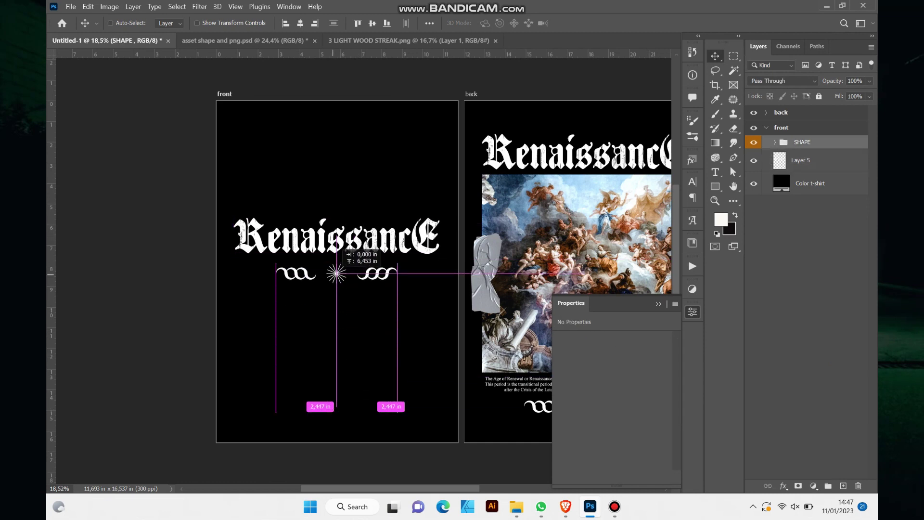
pyautogui.hotkey('ctrl', '+')
pyautogui.hotkey('ctrl', '0')
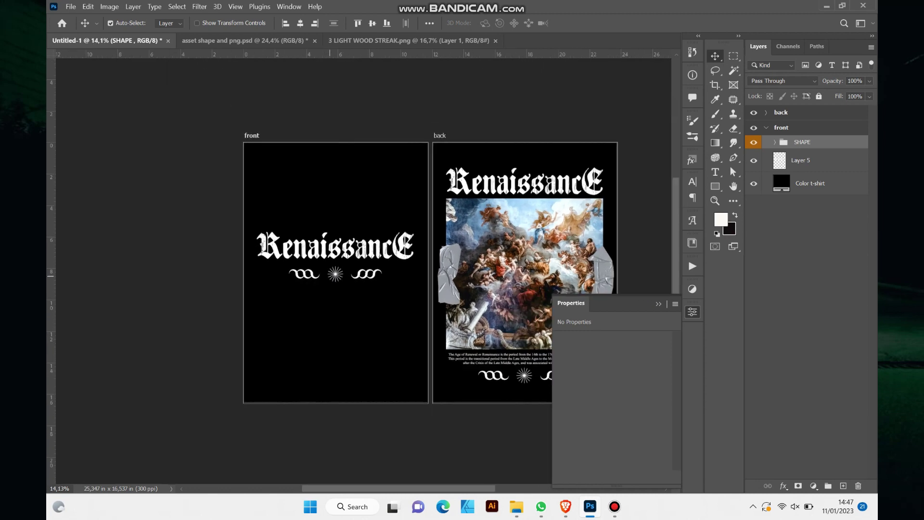
pyautogui.scroll(2, 329, 276)
pyautogui.hscroll(-2, 329, 276)
pyautogui.keyDown('shift'); pyautogui.click(356, 301); pyautogui.keyUp('shift')
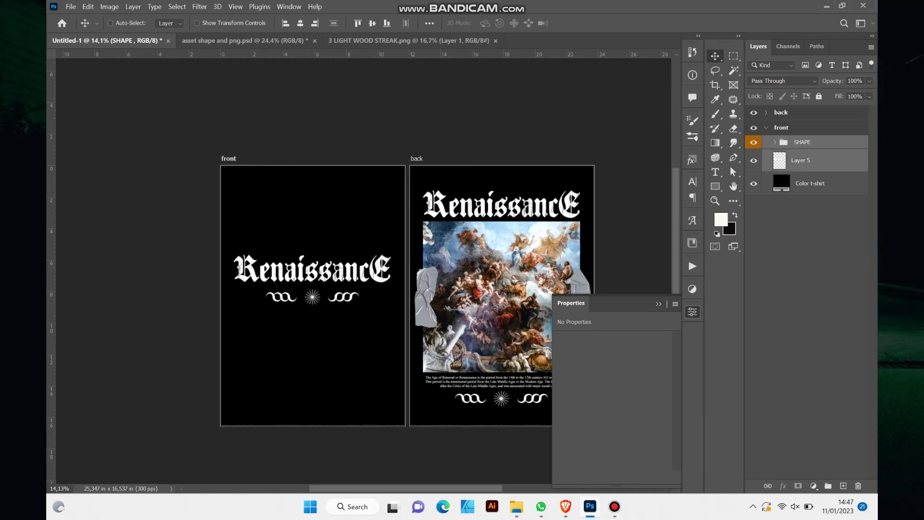
pyautogui.moveTo(310, 294); pyautogui.dragTo(310, 301)
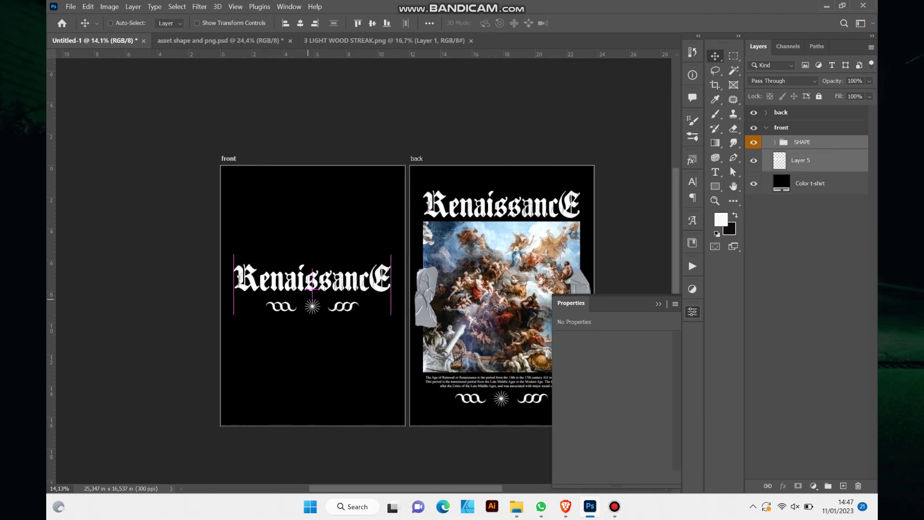
pyautogui.scroll(2, 310, 302)
pyautogui.scroll(-2, 310, 301)
pyautogui.hscroll(3, 310, 302)
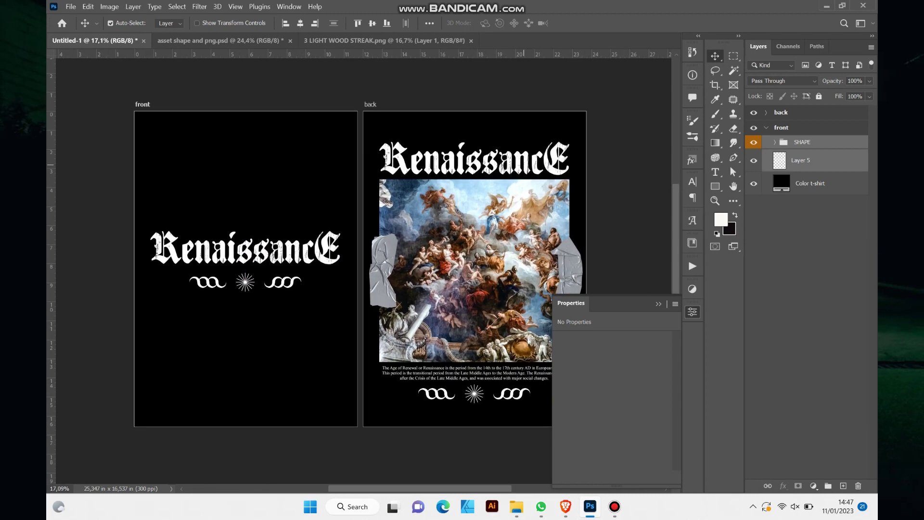
pyautogui.scroll(-2, 369, 267)
pyautogui.scroll(-3, 369, 267)
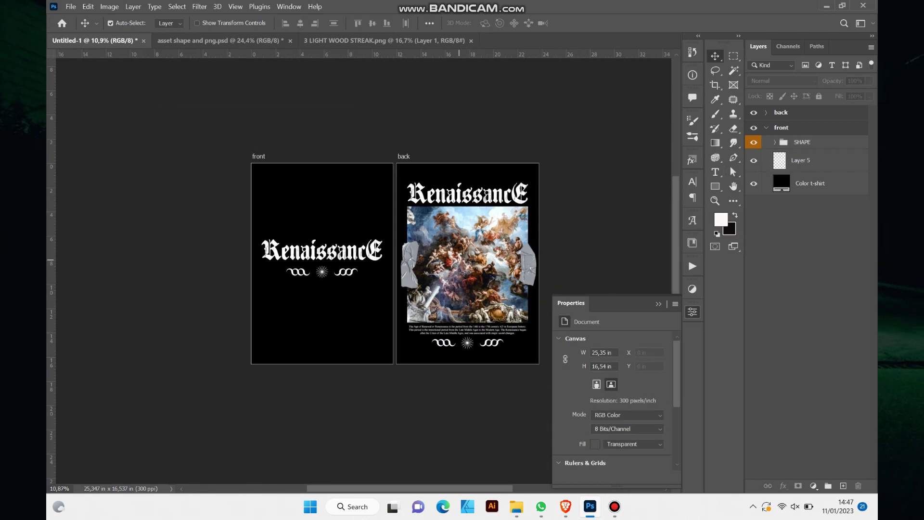
# Begin saving the document and browse to the Rijal > xoxo folder.
pyautogui.hotkey('ctrl', 's')
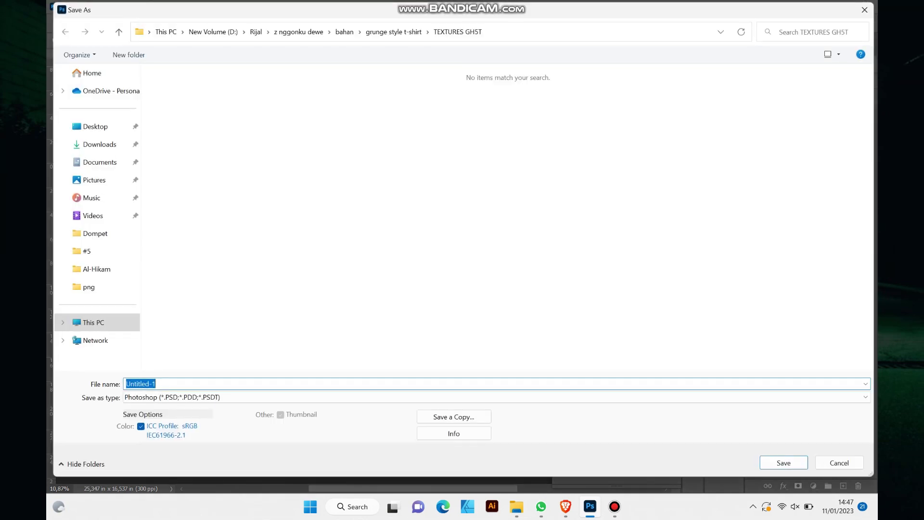
pyautogui.click(256, 31)
pyautogui.scroll(-5, 337, 216)
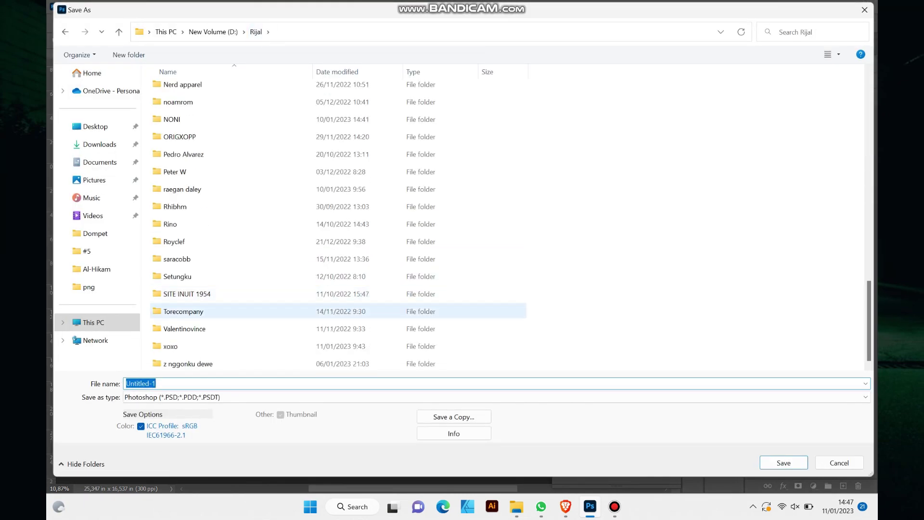
pyautogui.click(171, 346)
pyautogui.press('Return')
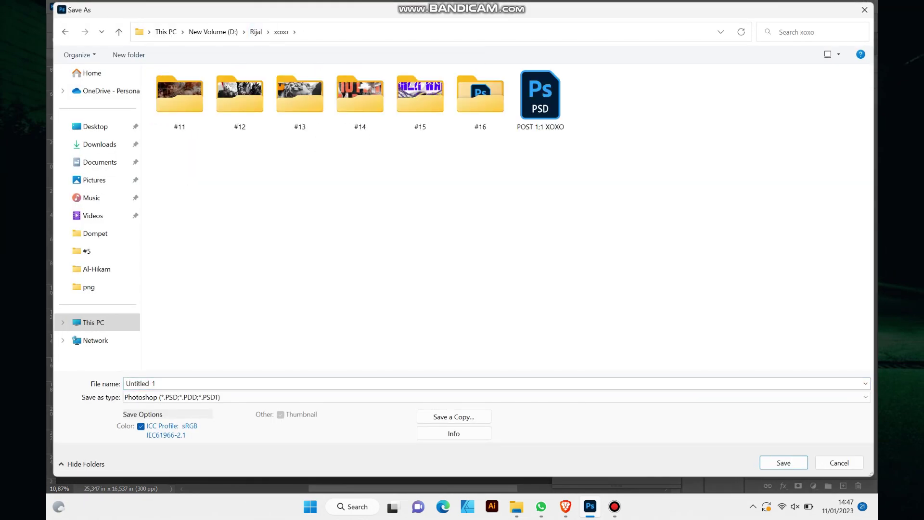
# Create a new #17 folder inside xoxo and save the document there as 17.psd.
pyautogui.rightClick(405, 210)
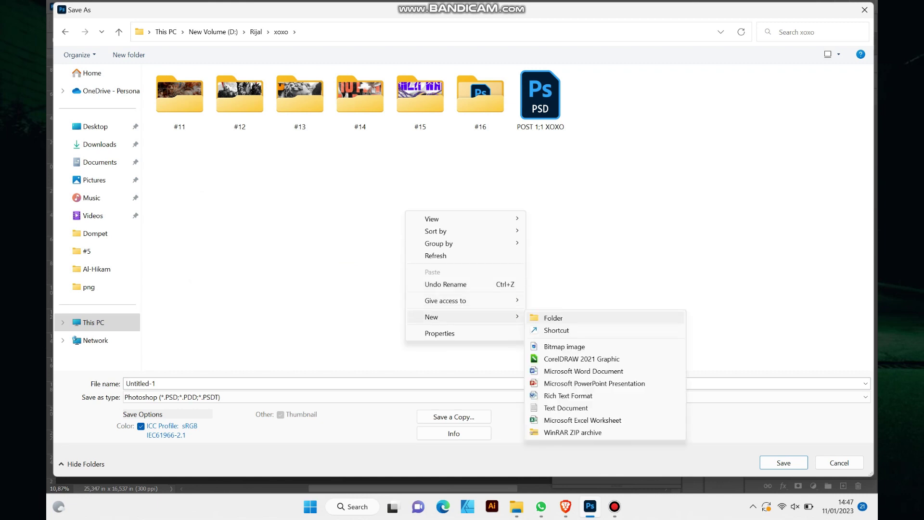
pyautogui.click(554, 318)
pyautogui.write('#17')
pyautogui.press('Return')
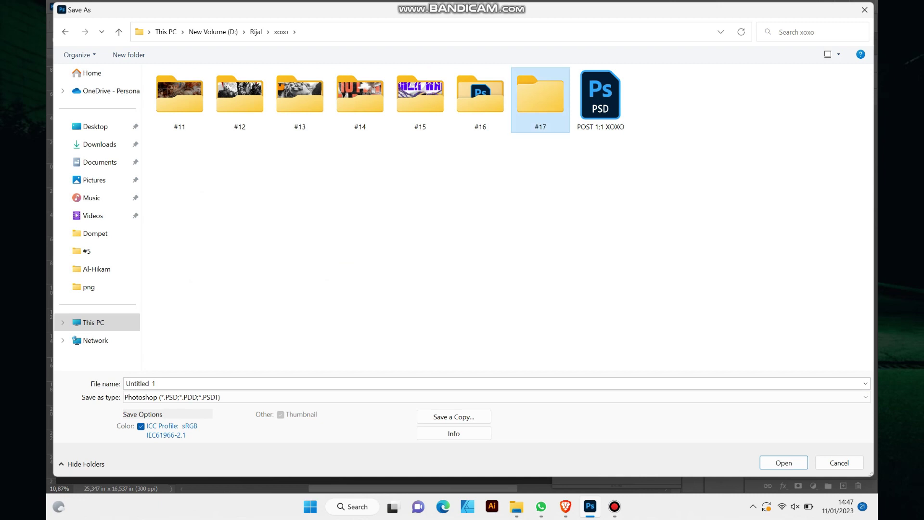
pyautogui.press('Return')
pyautogui.write('17')
pyautogui.press('Return')
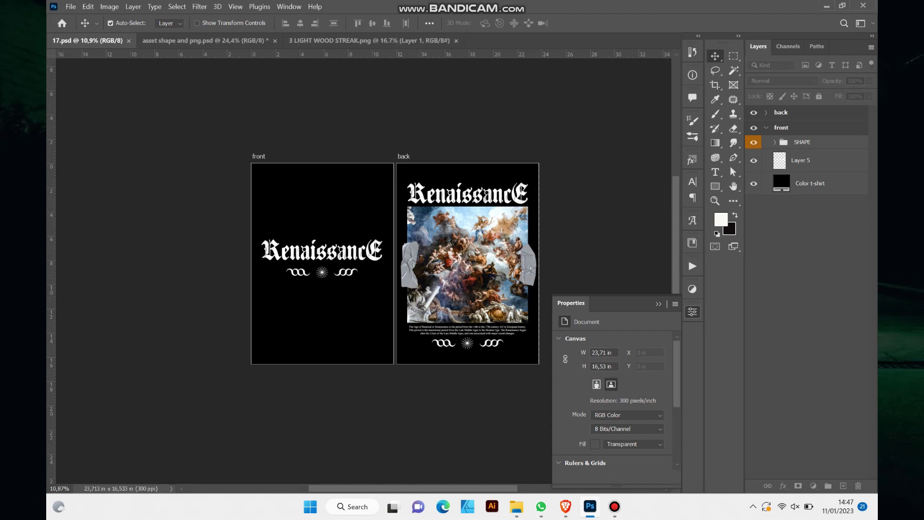
# Hide the black Color t-shirt layer on the front and back artboards, then bring up Export As.
pyautogui.click(754, 183)
pyautogui.click(766, 128)
pyautogui.click(766, 112)
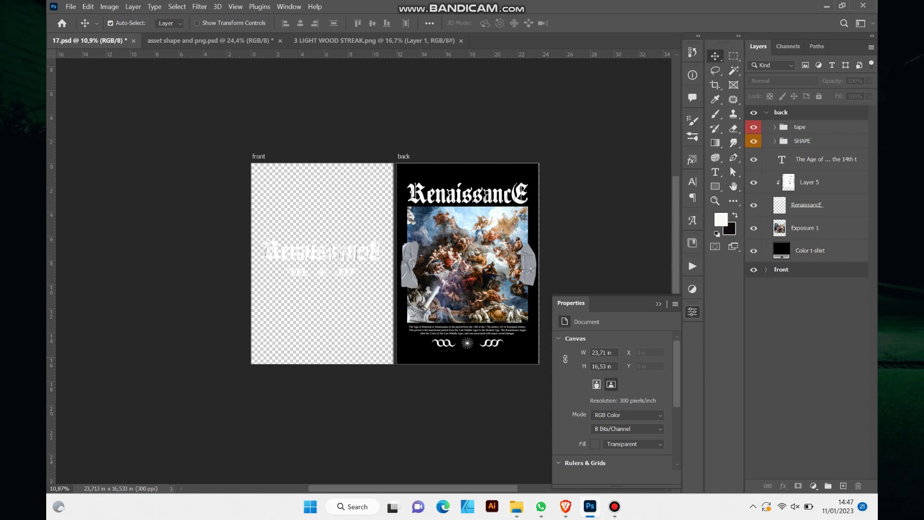
pyautogui.click(766, 113)
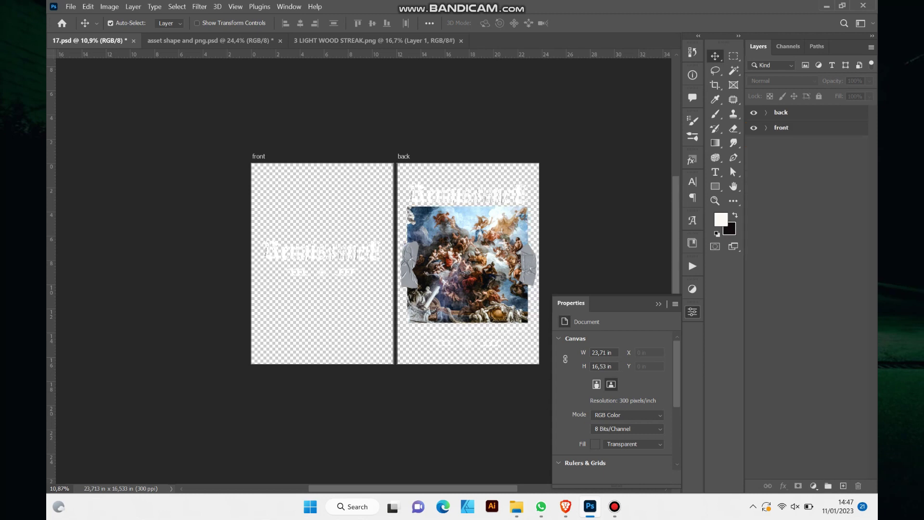
pyautogui.moveTo(380, 265); pyautogui.dragTo(351, 300)
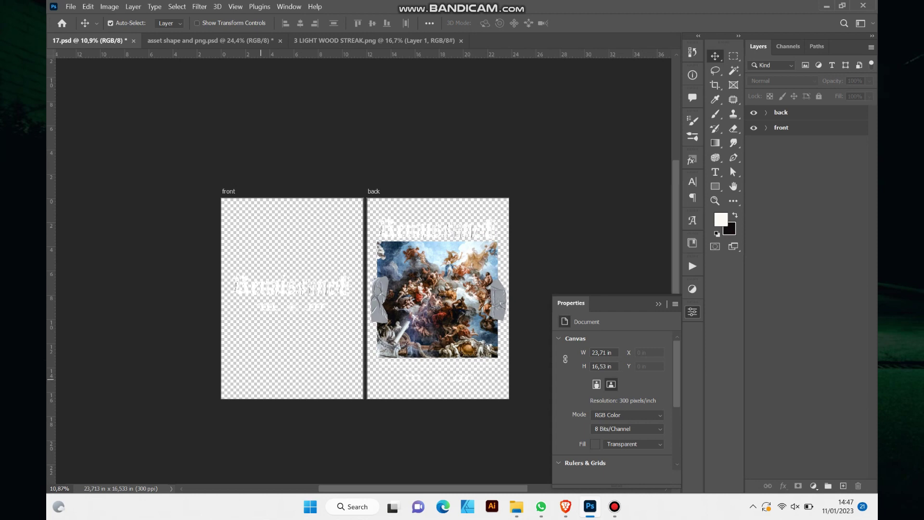
pyautogui.hotkey('ctrl', 'alt', 'shift', 'w')
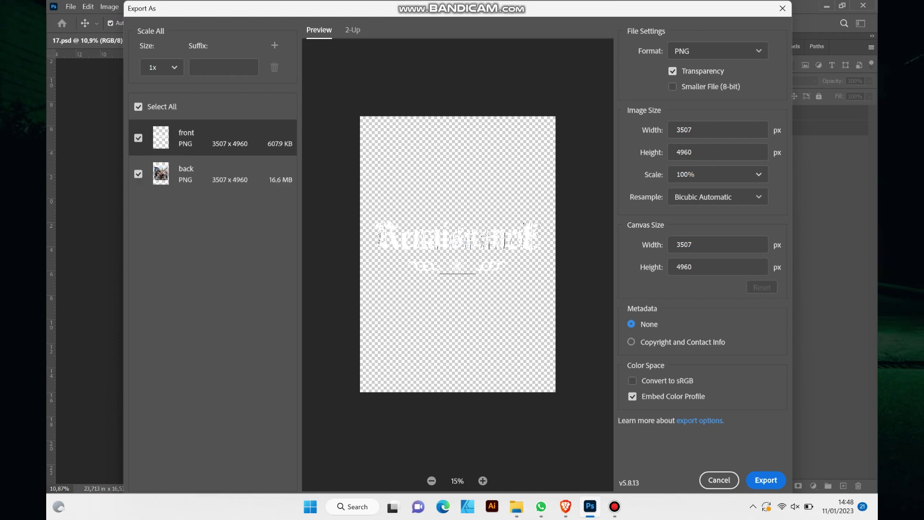
# Export the front and back artboards as PNGs into the Rijal > xoxo > #17 folder.
pyautogui.press('Return')
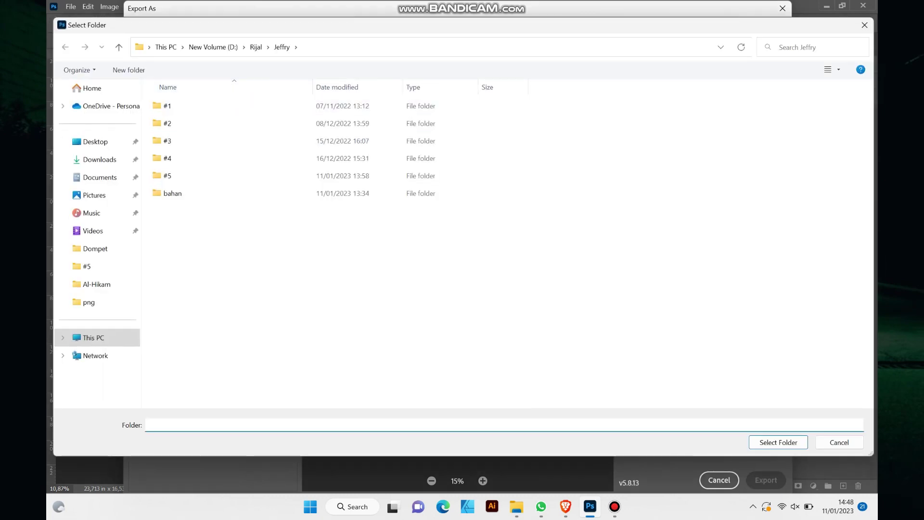
pyautogui.click(256, 47)
pyautogui.scroll(-15, 337, 270)
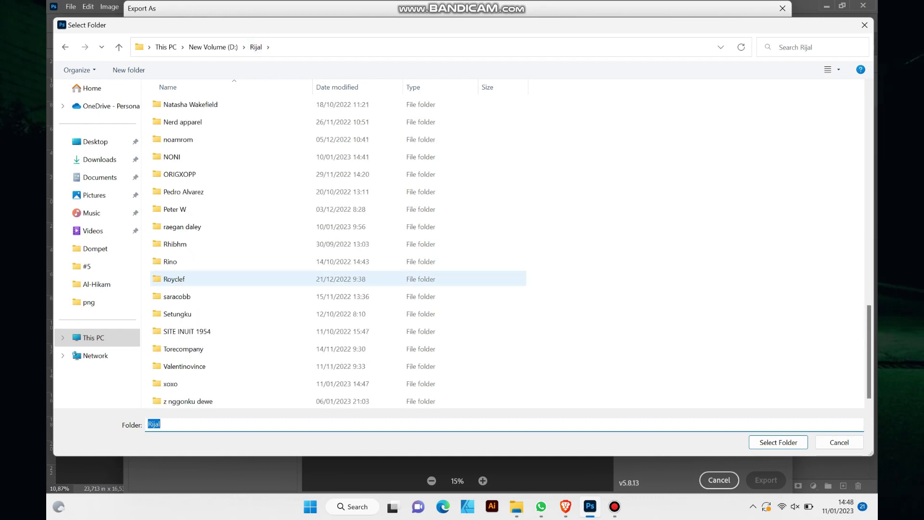
pyautogui.doubleClick(170, 383)
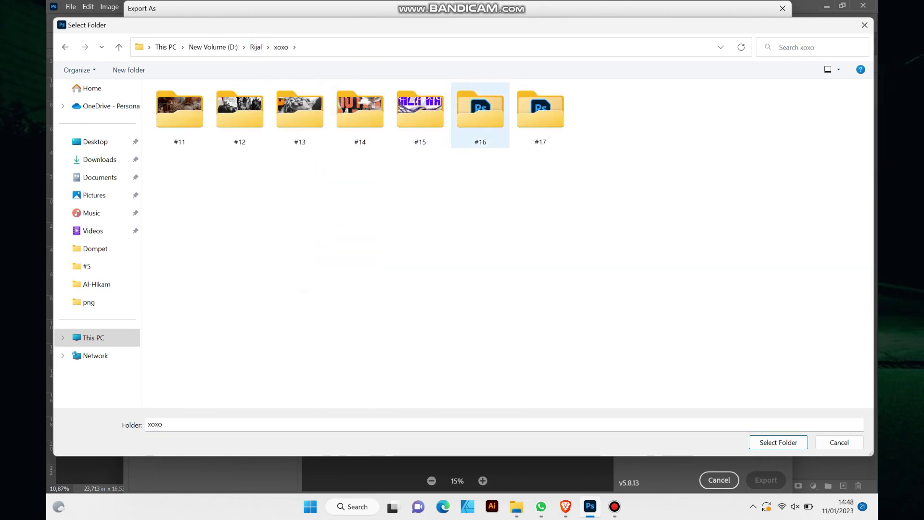
pyautogui.doubleClick(540, 111)
pyautogui.click(779, 442)
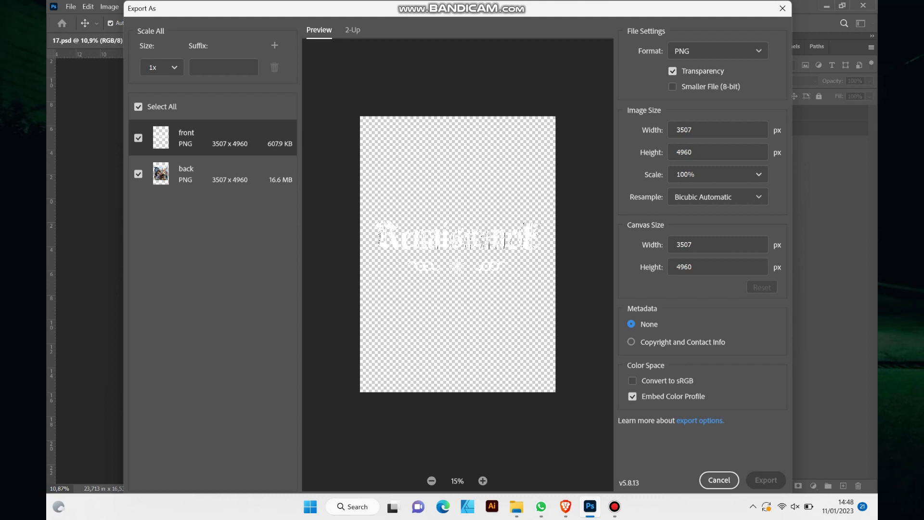
pyautogui.press('Return')
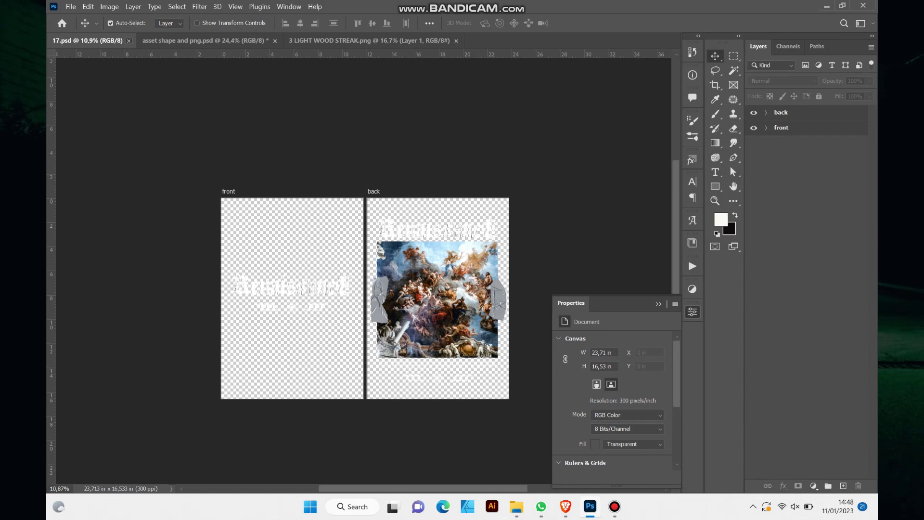
# Close 17.psd, the asset and texture documents, then open the exported back_ and front_ PNGs.
pyautogui.hotkey('ctrl', 'w')
pyautogui.hotkey('ctrl', 'w')
pyautogui.hotkey('ctrl', 'w')
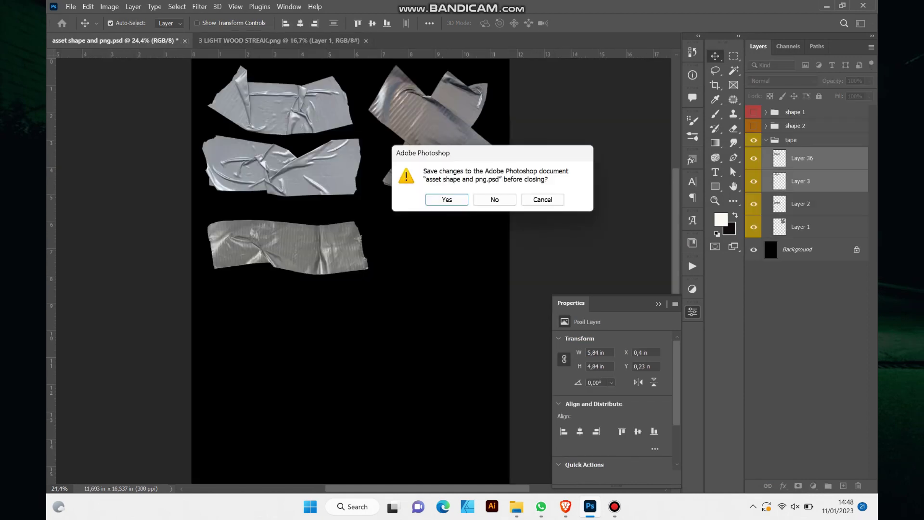
pyautogui.press('n')
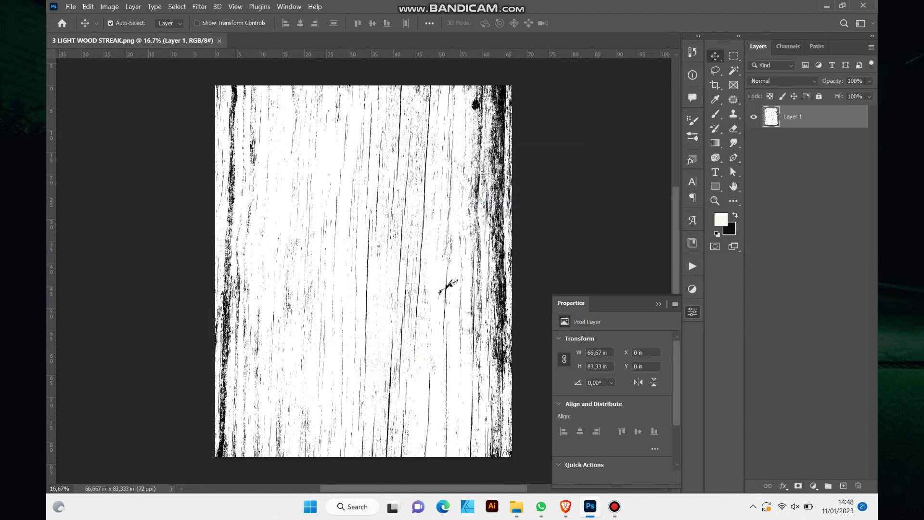
pyautogui.hotkey('ctrl', 'w')
pyautogui.hotkey('ctrl', 'o')
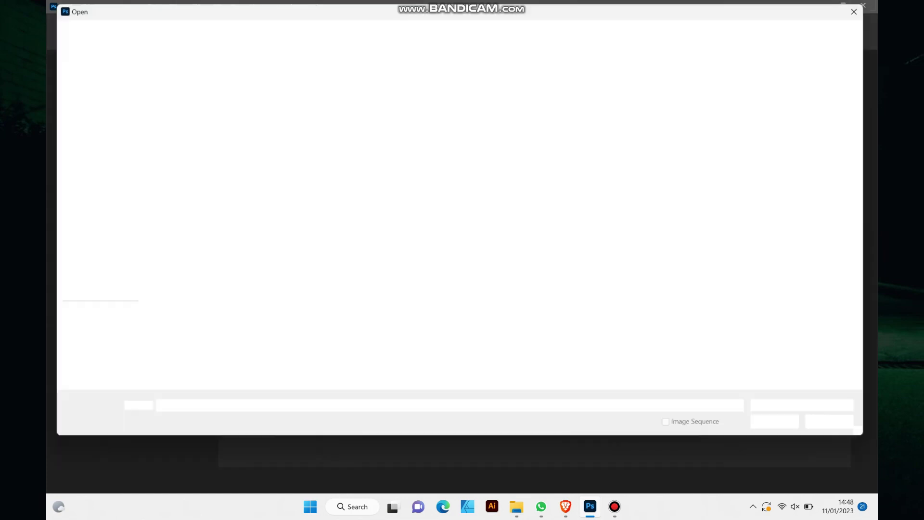
pyautogui.moveTo(237, 166); pyautogui.dragTo(303, 115)
pyautogui.press('Return')
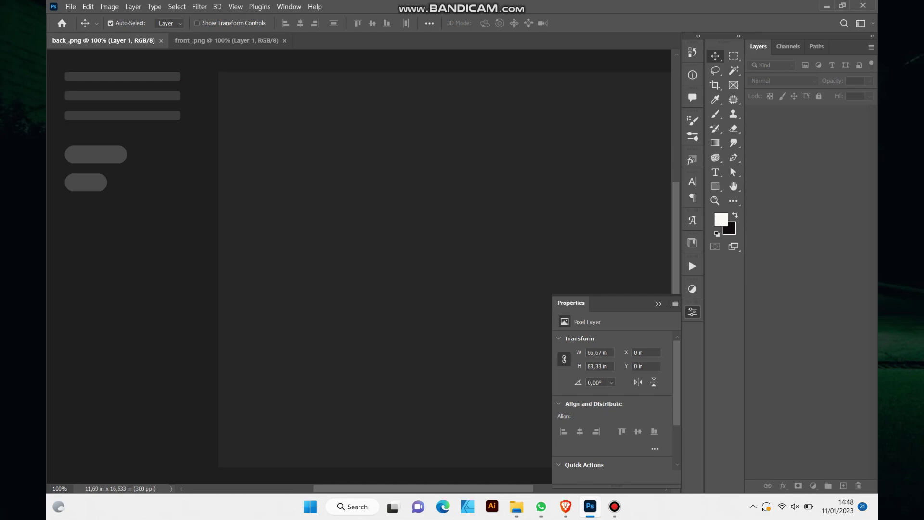
# Open POST 1:1 XOXO.psd from the xoxo folder.
pyautogui.hotkey('ctrl', 'o')
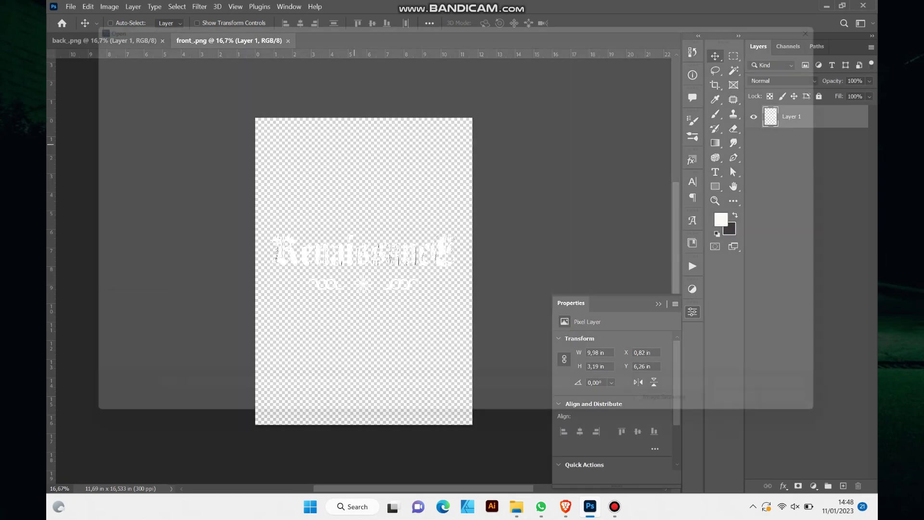
pyautogui.hotkey('alt', 'Up')
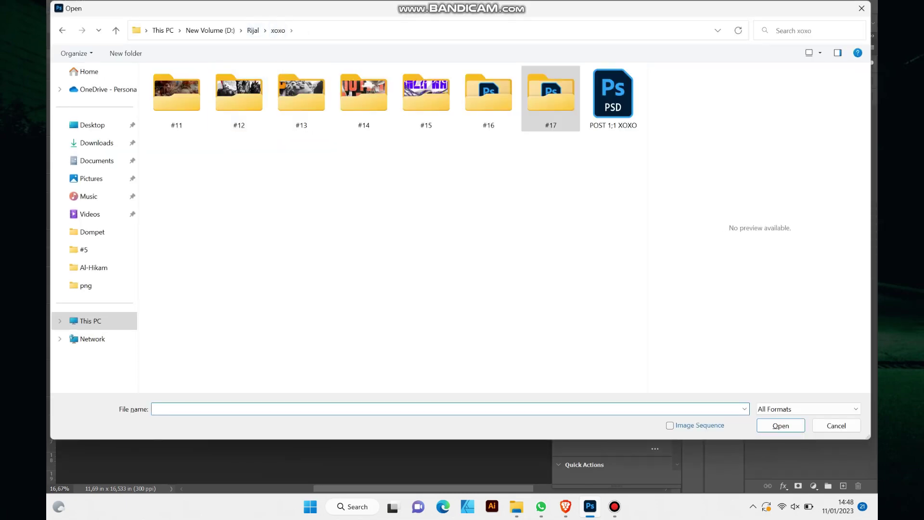
pyautogui.press('Right')
pyautogui.press('Return')
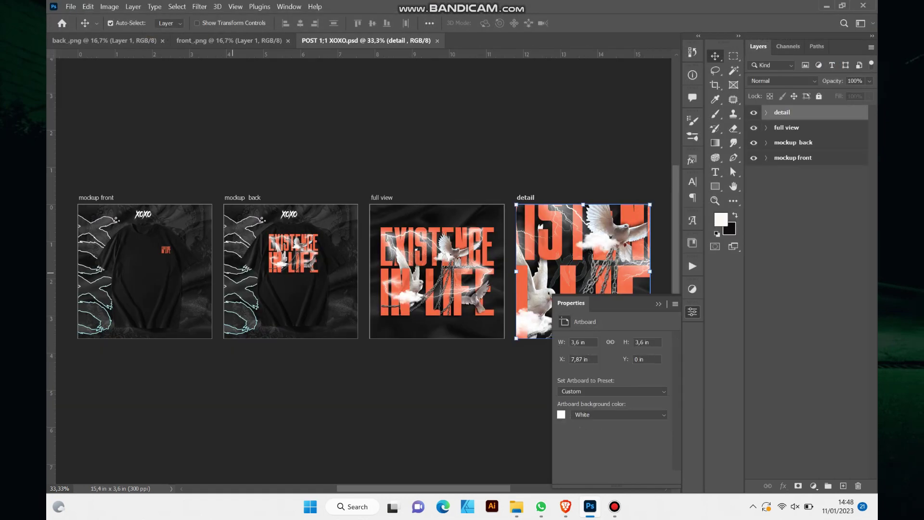
# Paste the front Renaissance design onto the mockup front shirt's logo layer.
pyautogui.hscroll(-3, 361, 269)
pyautogui.scroll(5, 197, 238)
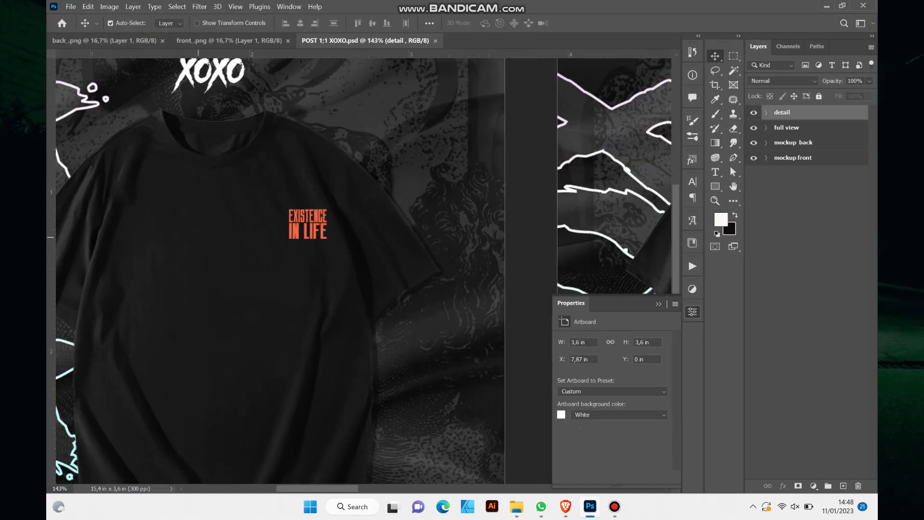
pyautogui.scroll(-3, 217, 193)
pyautogui.scroll(1, 228, 127)
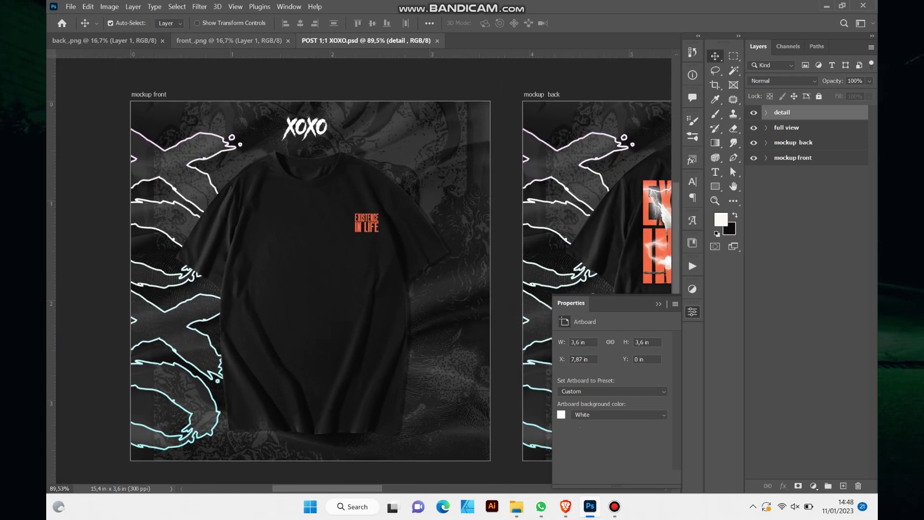
pyautogui.click(229, 41)
pyautogui.click(366, 40)
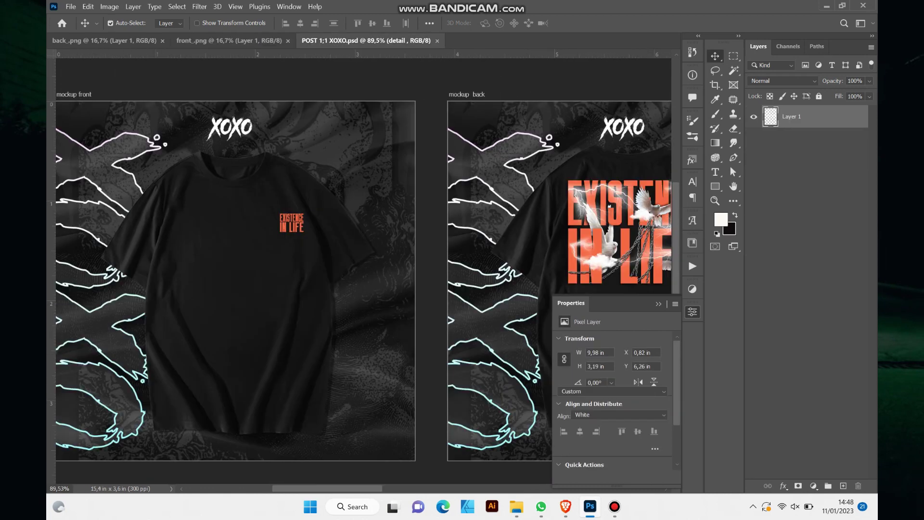
pyautogui.click(292, 223)
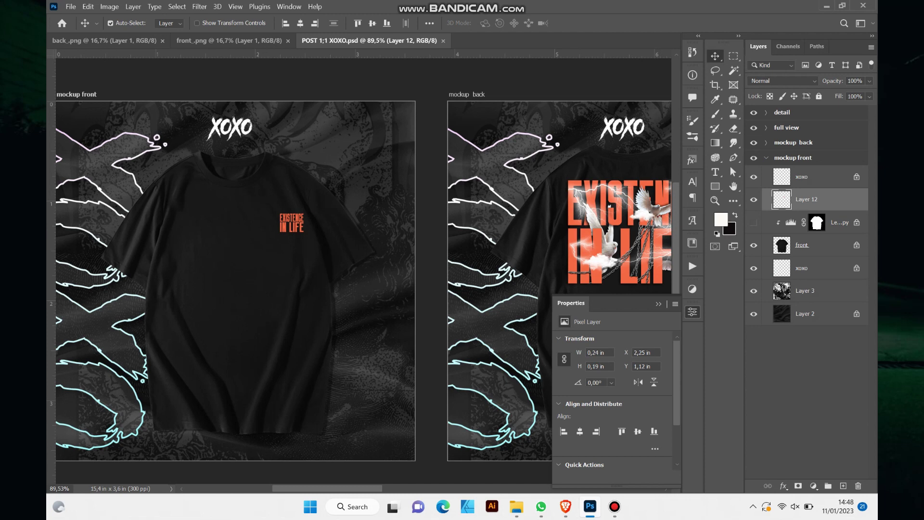
pyautogui.hotkey('ctrl', 'z')
pyautogui.hotkey('ctrl', 'z')
pyautogui.hotkey('ctrl', 'z')
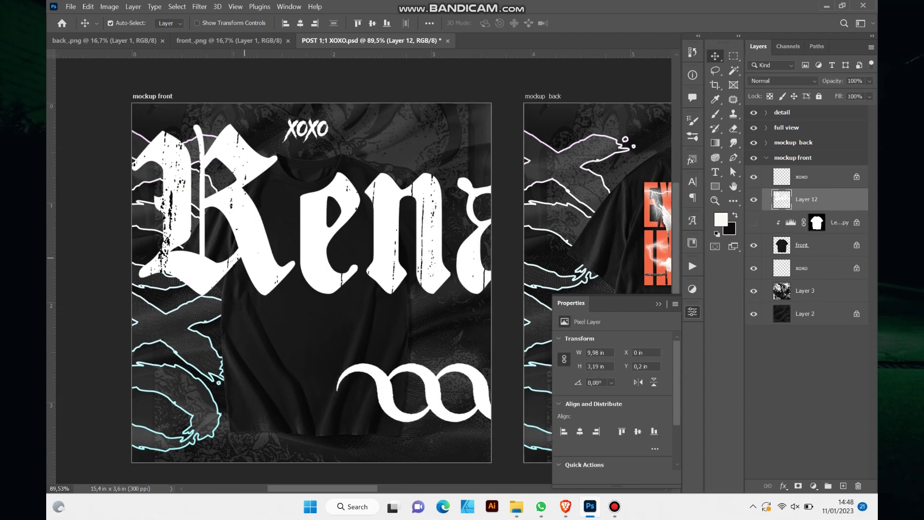
# Scale the pasted print to about 12% and centre it on the chest.
pyautogui.hotkey('ctrl', 't')
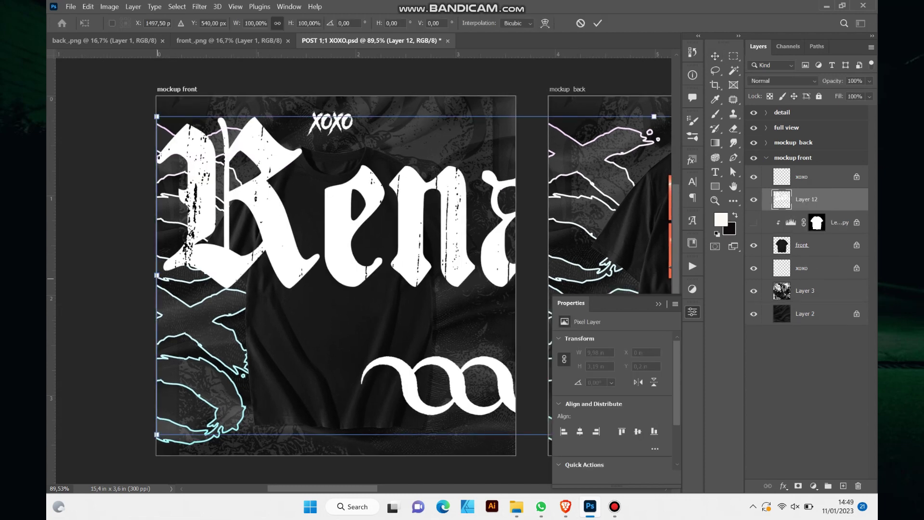
pyautogui.moveTo(156, 434); pyautogui.dragTo(474, 333)
pyautogui.moveTo(585, 236)
pyautogui.mouseDown()
pyautogui.moveTo(335, 236)
pyautogui.moveTo(350, 243)
pyautogui.mouseUp()
pyautogui.moveTo(523, 217)
pyautogui.mouseDown()
pyautogui.moveTo(365, 246)
pyautogui.moveTo(393, 221)
pyautogui.moveTo(352, 216)
pyautogui.mouseUp()
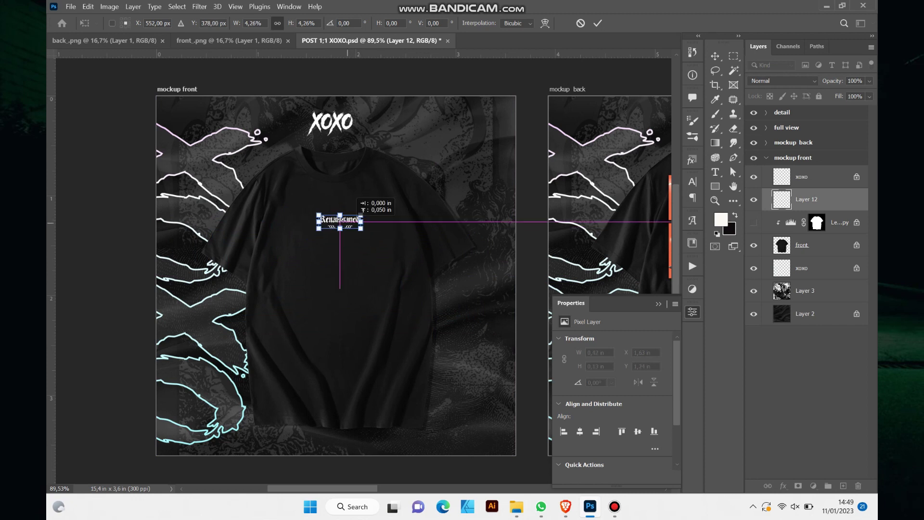
pyautogui.press('Return')
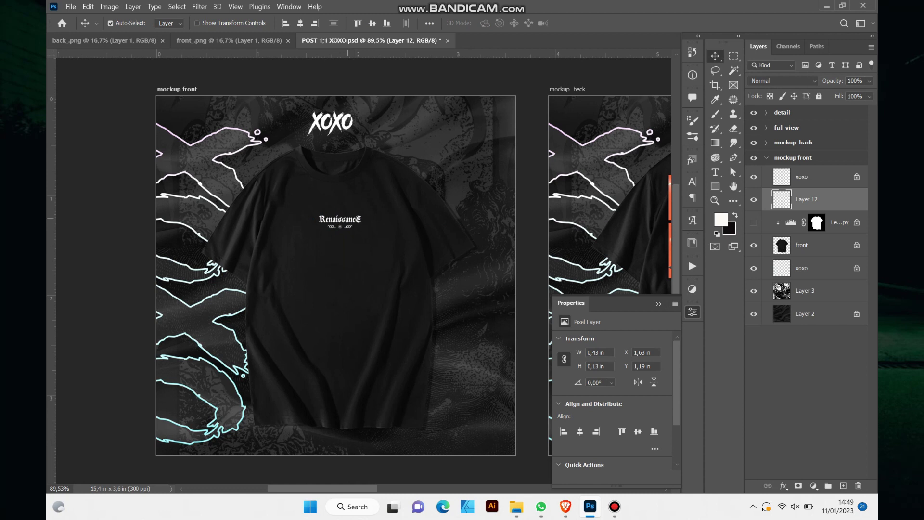
pyautogui.scroll(3, 348, 224)
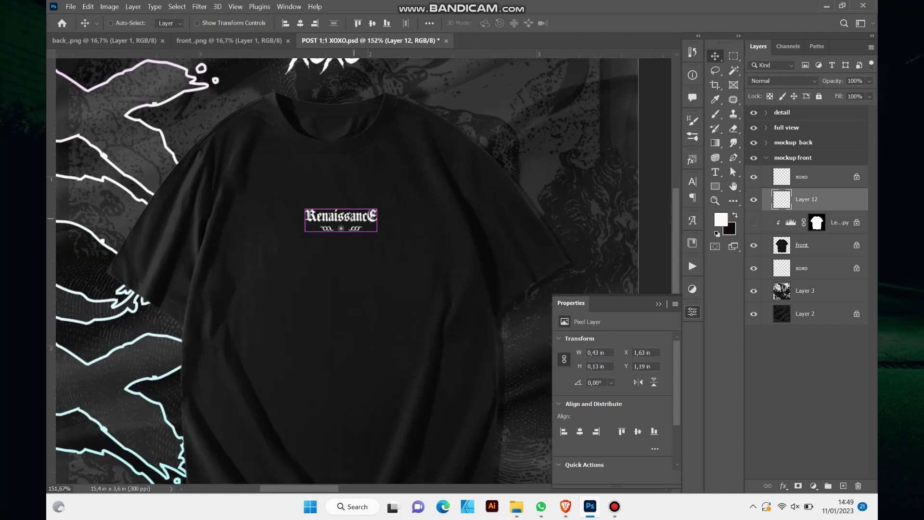
pyautogui.scroll(-3, 334, 228)
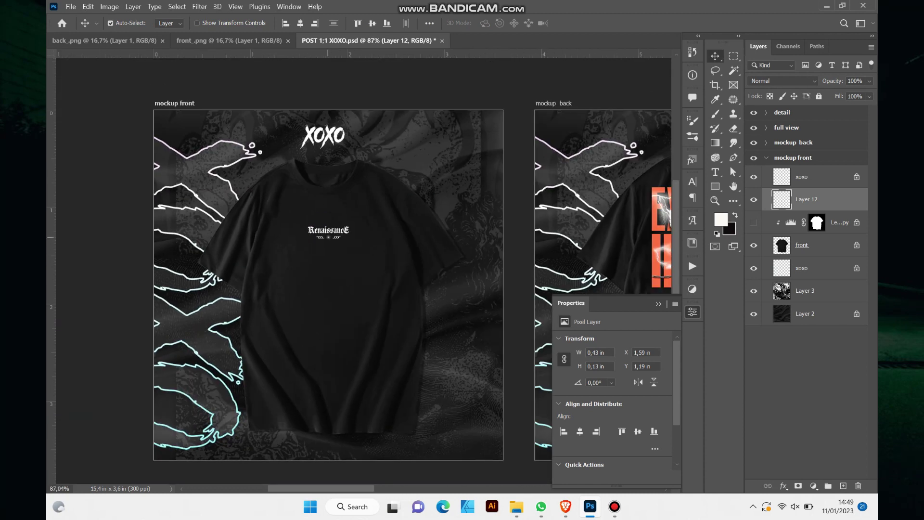
pyautogui.scroll(3, 328, 256)
pyautogui.scroll(-2, 328, 256)
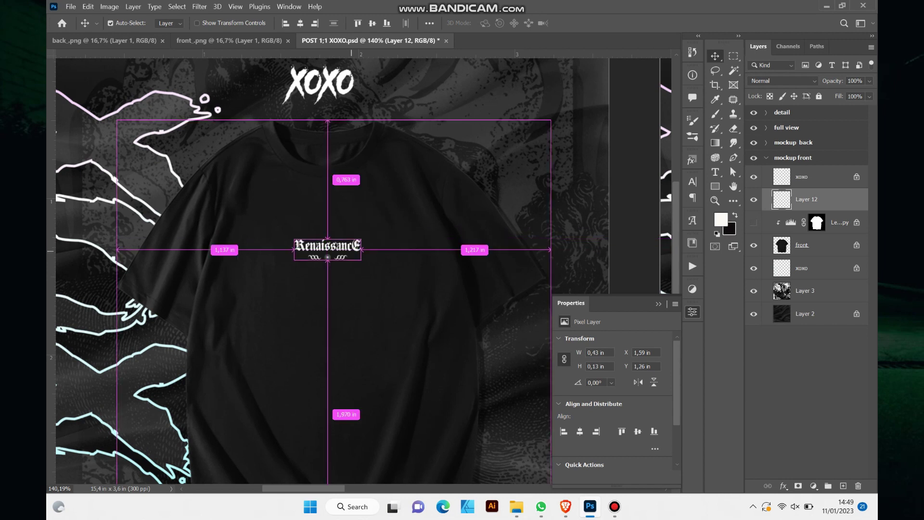
pyautogui.scroll(-3, 327, 256)
pyautogui.press('Right')
pyautogui.press('Right')
pyautogui.press('Right')
pyautogui.press('Right')
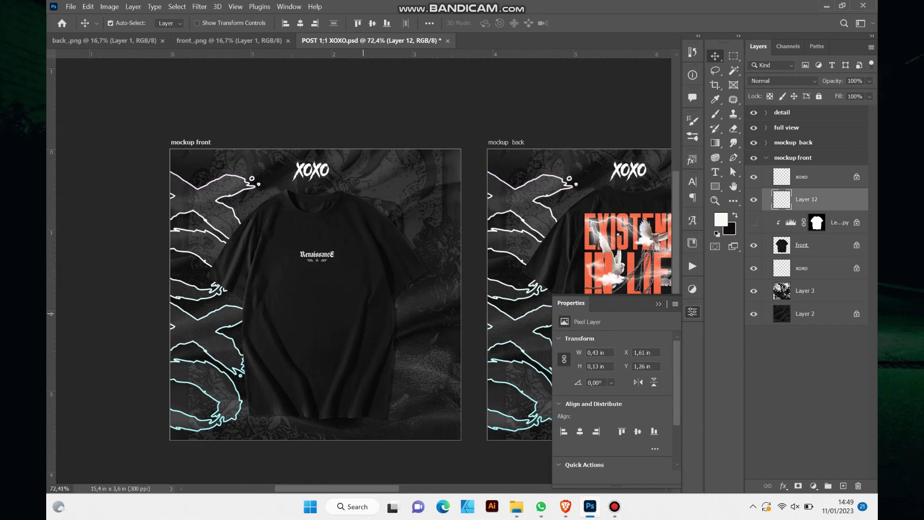
# Delete the old EXISTENCE IN LIFE print layer from the mockup back shirt.
pyautogui.hscroll(5, 363, 269)
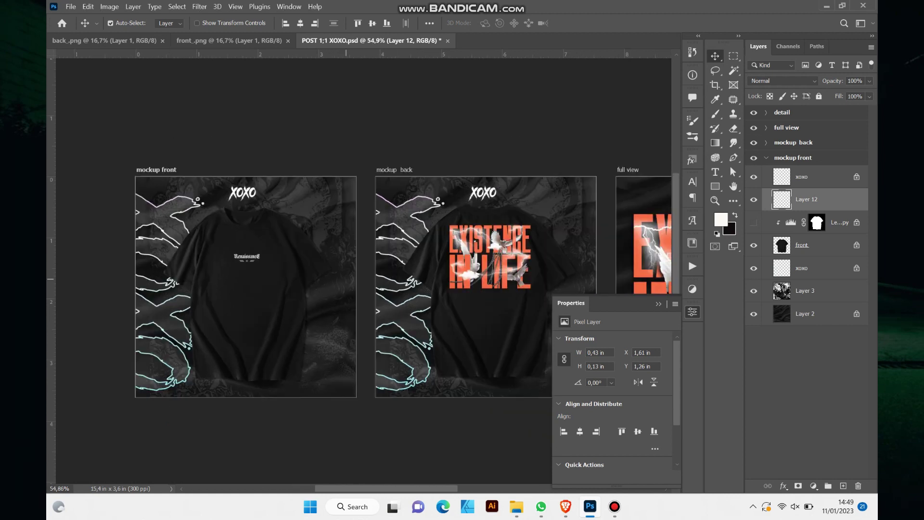
pyautogui.scroll(1, 363, 269)
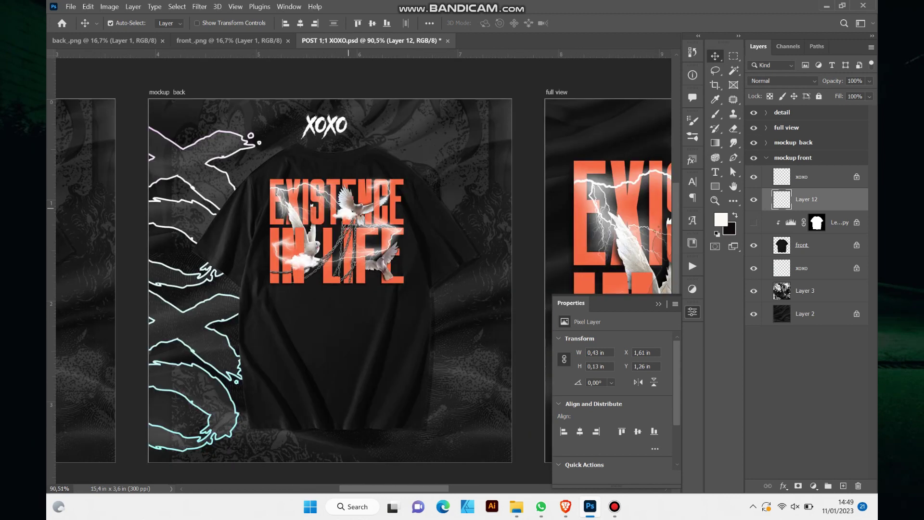
pyautogui.click(311, 205)
pyautogui.click(808, 317)
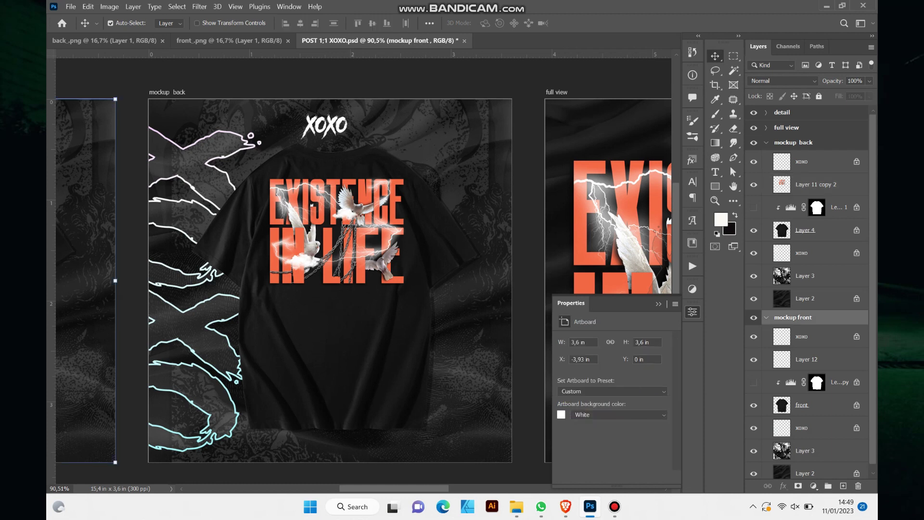
pyautogui.click(766, 317)
pyautogui.click(814, 185)
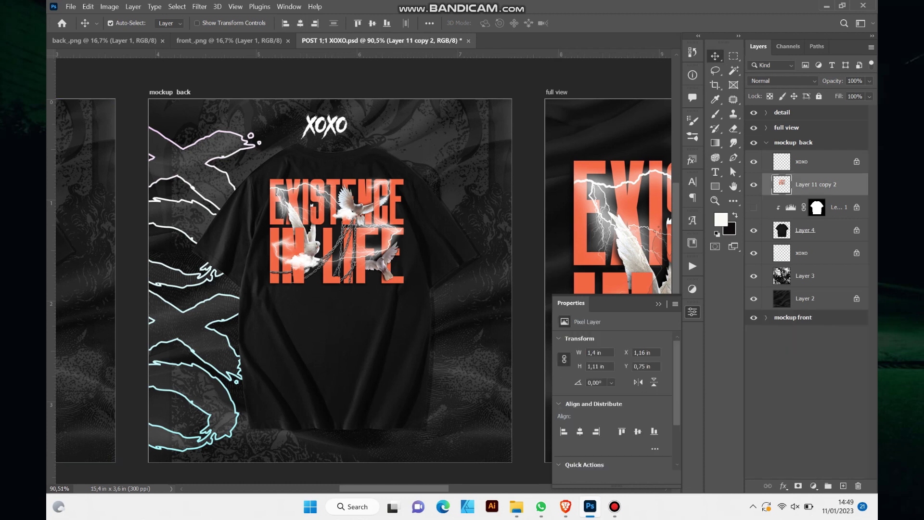
pyautogui.press('Delete')
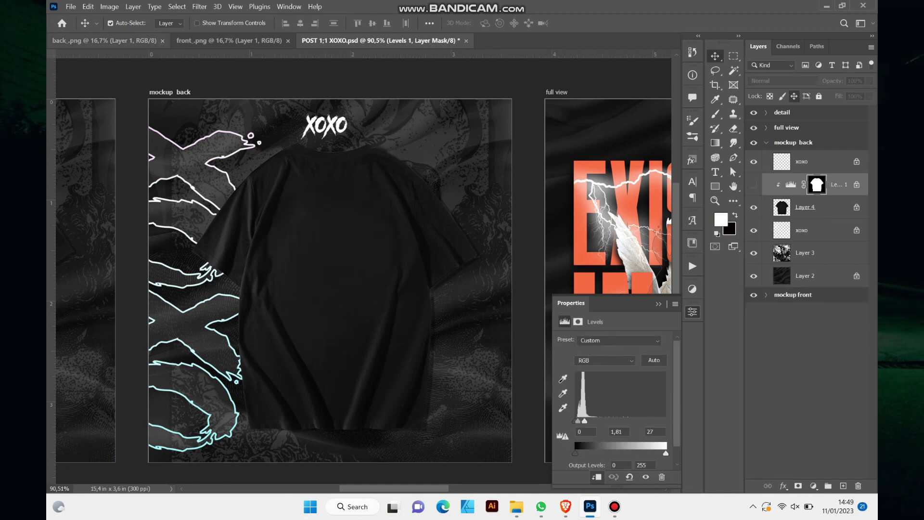
# Copy the Renaissance artwork from back.png into the mockup back group.
pyautogui.click(104, 40)
pyautogui.hotkey('ctrl', 'c')
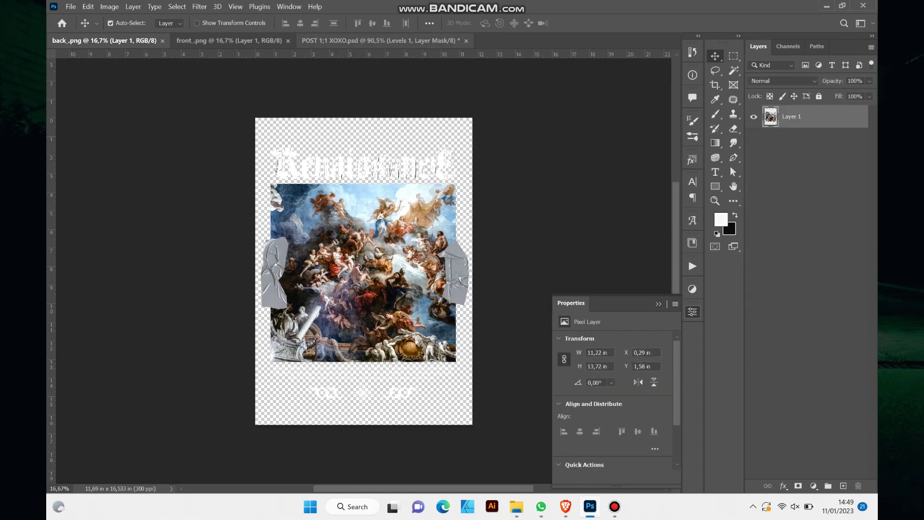
pyautogui.hotkey('ctrl', 'shift', 'Tab')
pyautogui.hotkey('ctrl', 'v')
# Scale the pasted artwork to about 12.42% and centre it on the back shirt.
pyautogui.hotkey('ctrl', 't')
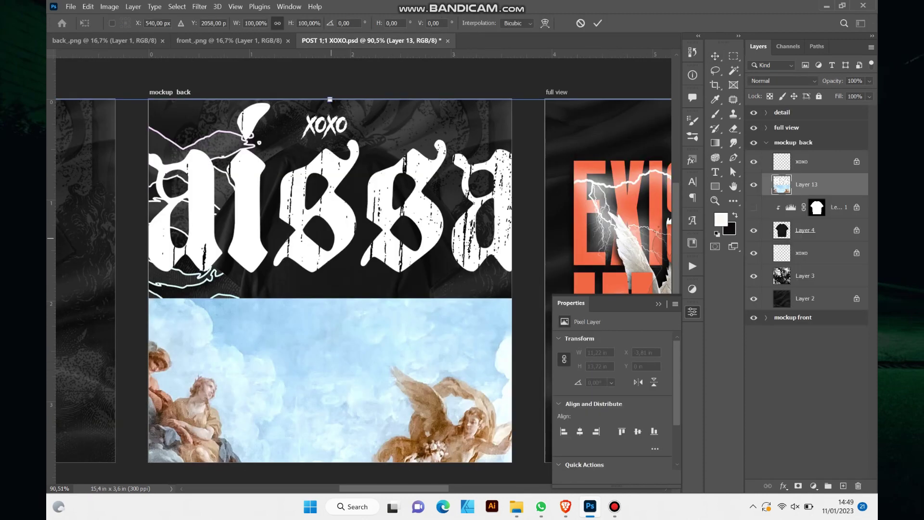
pyautogui.hotkey('ctrl', '-')
pyautogui.hotkey('ctrl', '-')
pyautogui.hotkey('ctrl', '-')
pyautogui.moveTo(130, 179)
pyautogui.mouseDown()
pyautogui.moveTo(271, 350)
pyautogui.moveTo(287, 236)
pyautogui.mouseUp()
pyautogui.scroll(5, 289, 236)
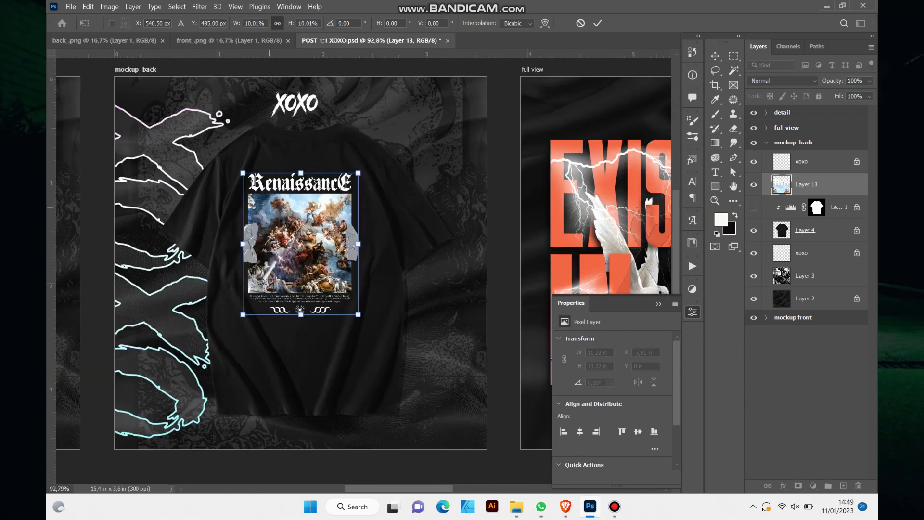
pyautogui.moveTo(302, 173); pyautogui.dragTo(303, 173)
pyautogui.moveTo(368, 152); pyautogui.dragTo(368, 151)
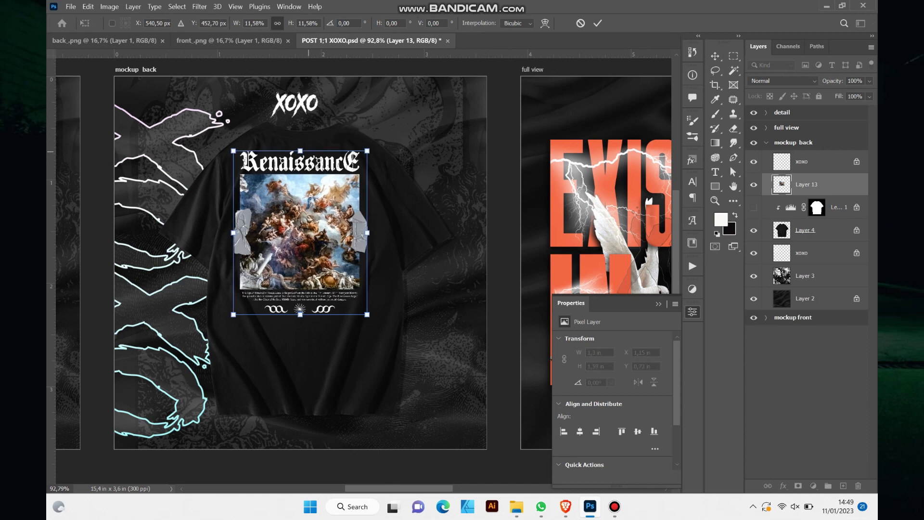
pyautogui.moveTo(300, 315); pyautogui.dragTo(301, 329)
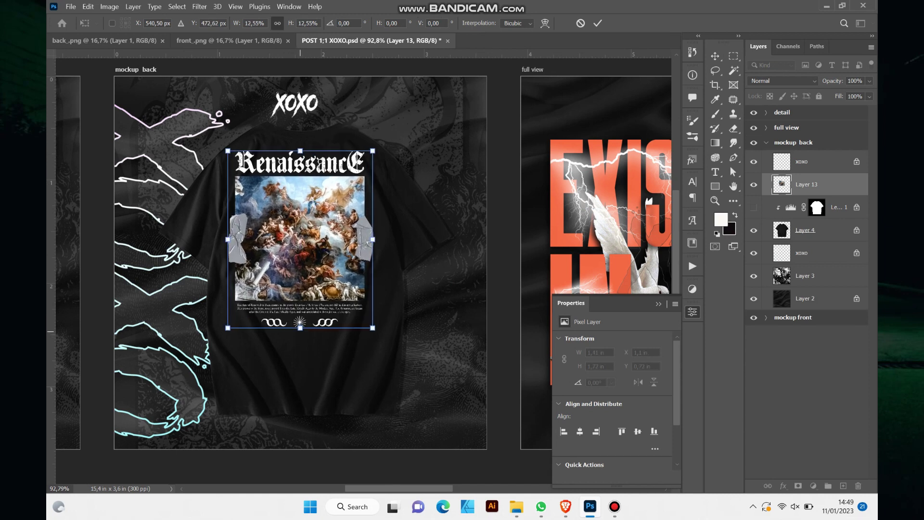
pyautogui.moveTo(373, 328); pyautogui.dragTo(375, 331)
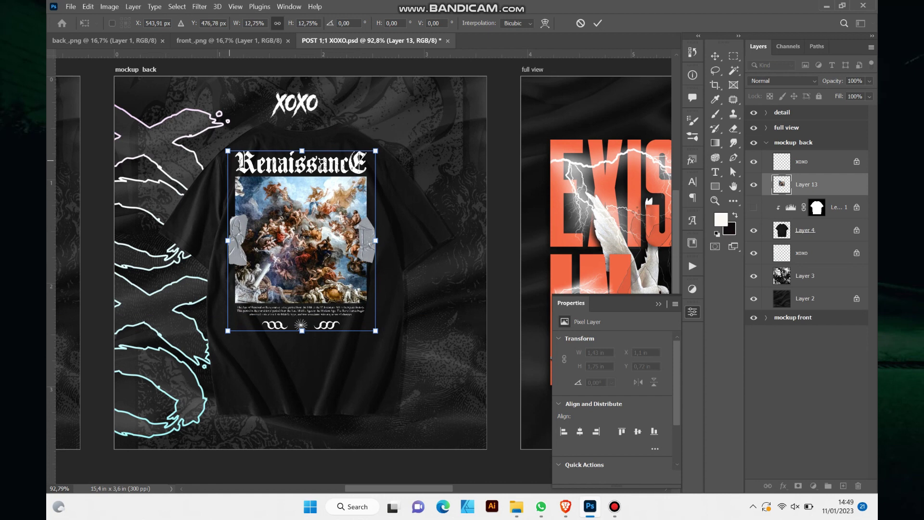
pyautogui.moveTo(302, 151); pyautogui.dragTo(302, 156)
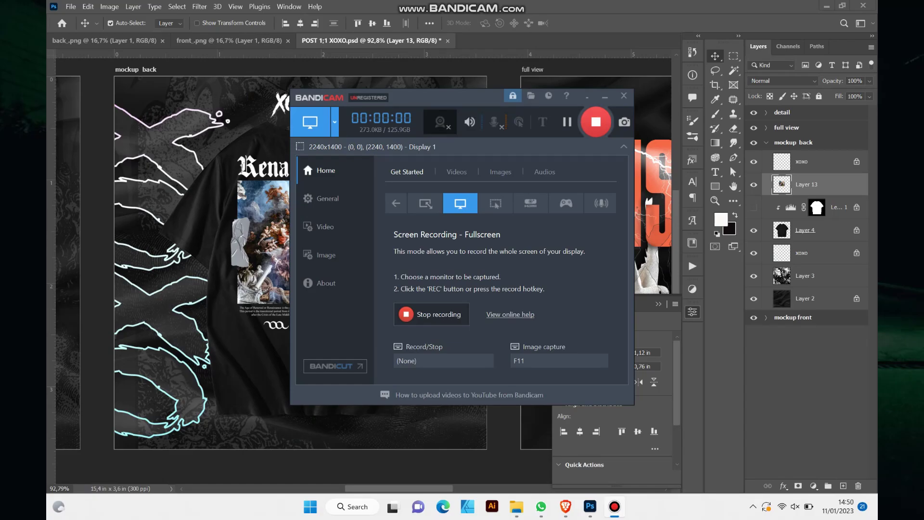
# Shift the Renaissance artwork slightly on the back shirt.
pyautogui.click(805, 276)
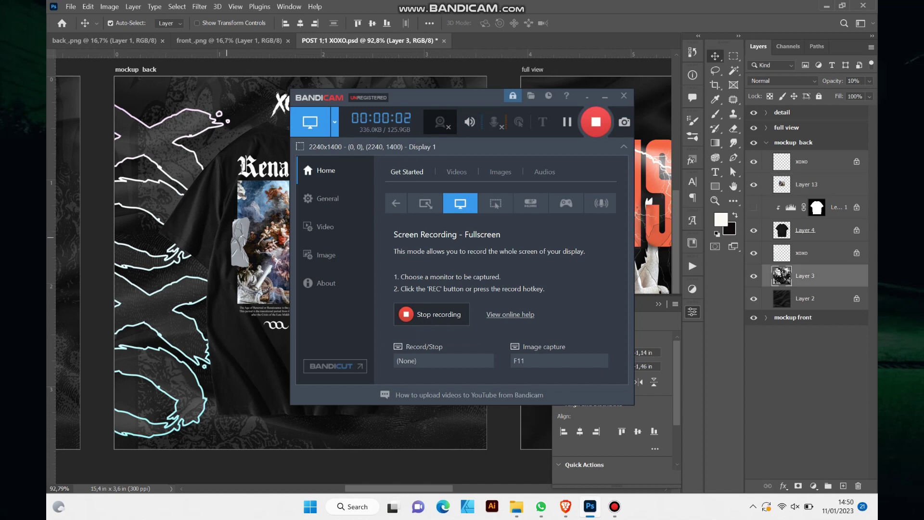
pyautogui.click(605, 96)
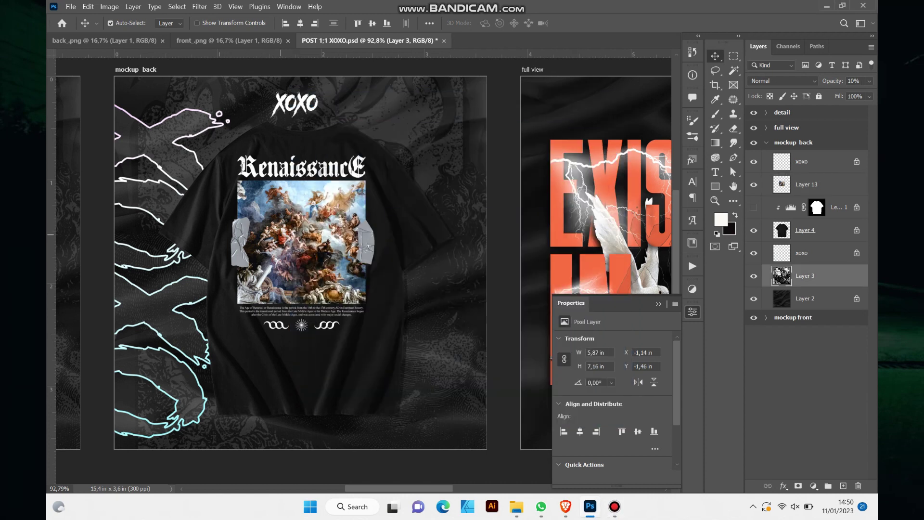
pyautogui.scroll(2, 182, 190)
pyautogui.moveTo(332, 216); pyautogui.dragTo(335, 217)
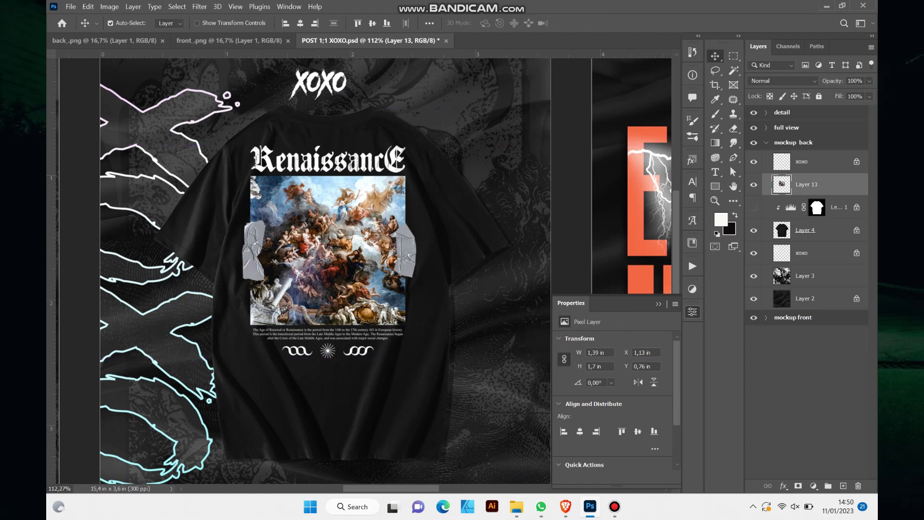
# Set Layer 13's blend mode to Lighten.
pyautogui.click(782, 81)
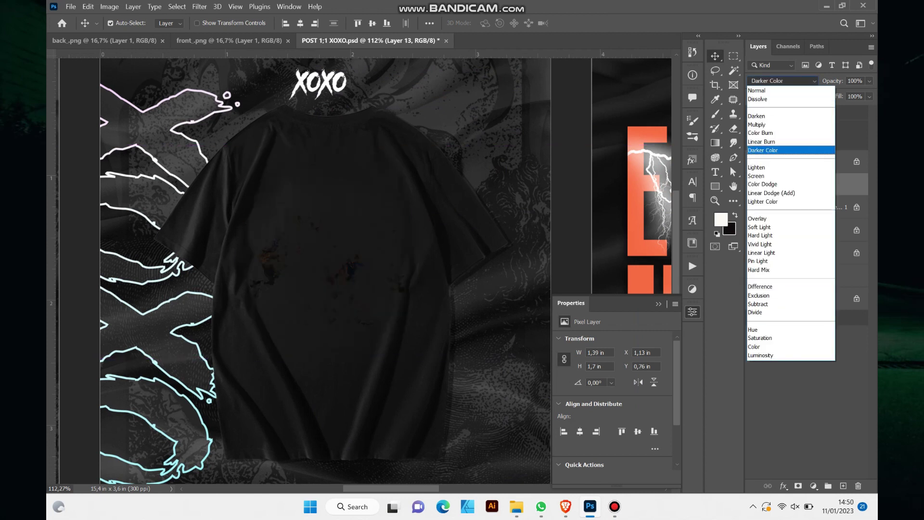
pyautogui.press('Down')
pyautogui.press('Down')
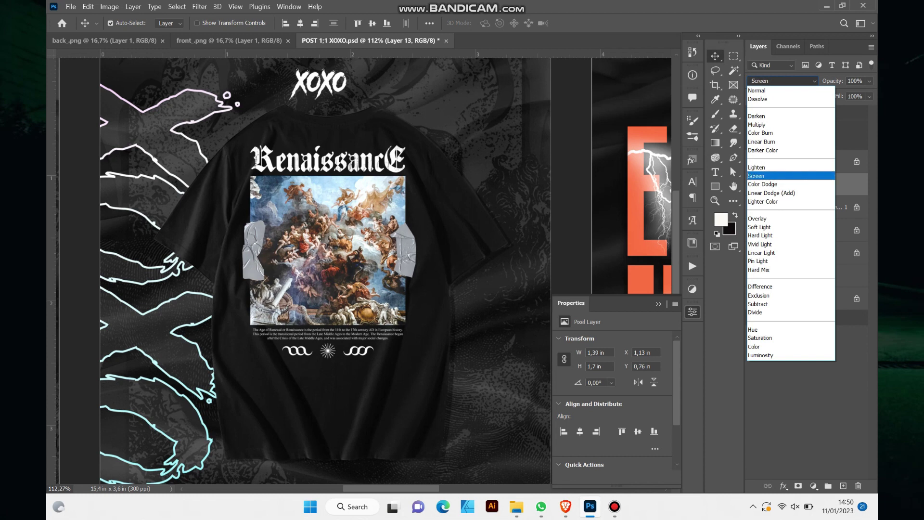
pyautogui.press('Up')
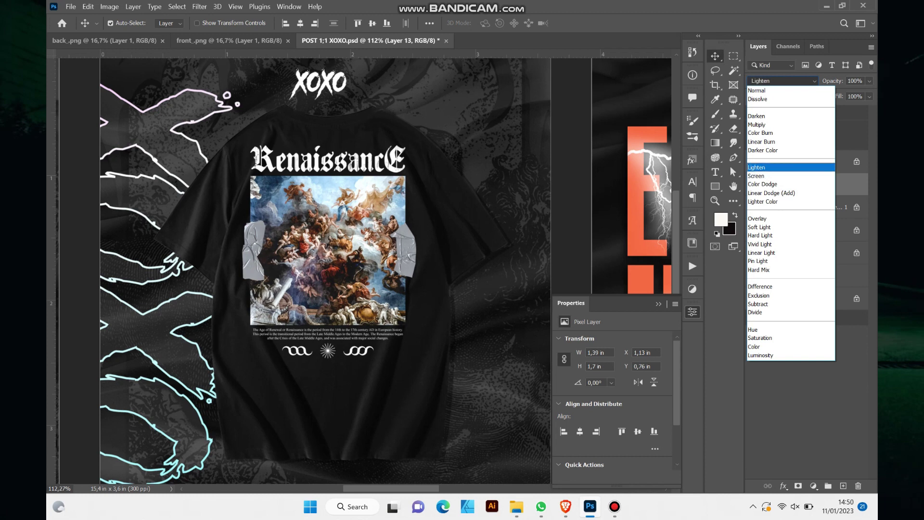
pyautogui.press('Return')
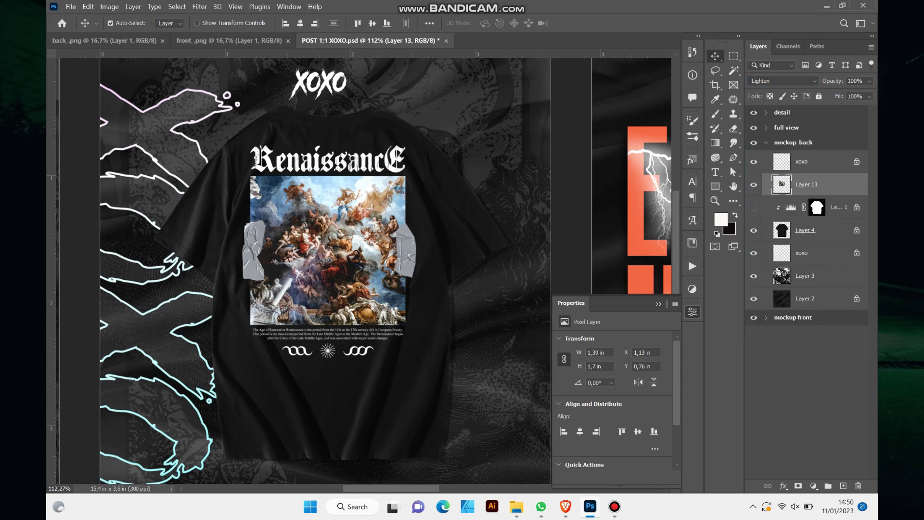
pyautogui.scroll(-5, 217, 208)
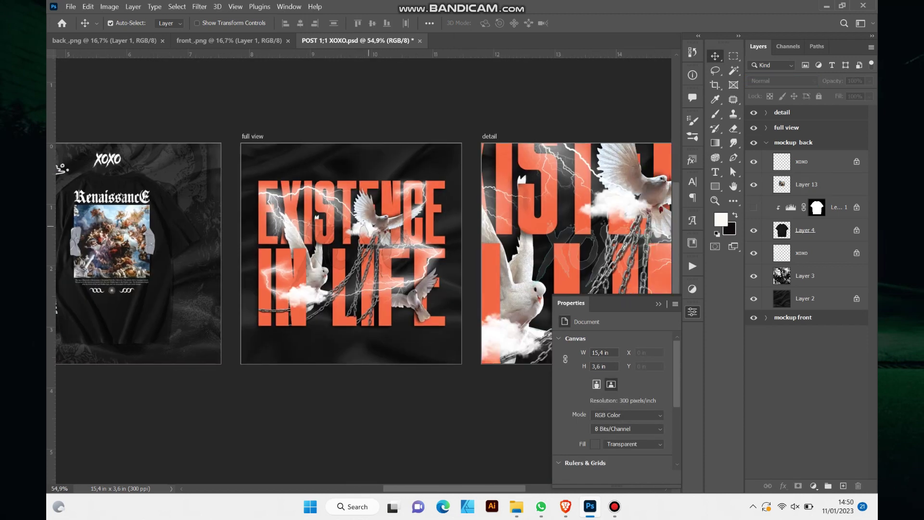
# Replace the full view's Layer 11 copy with the Renaissance design, scaled down to fit the frame.
pyautogui.click(351, 251)
pyautogui.click(766, 257)
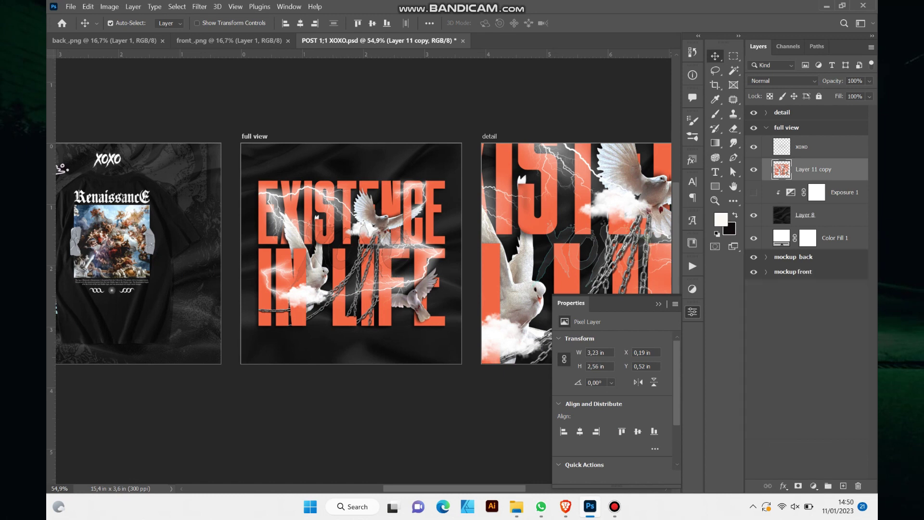
pyautogui.press('Delete')
pyautogui.hotkey('ctrl', 'v')
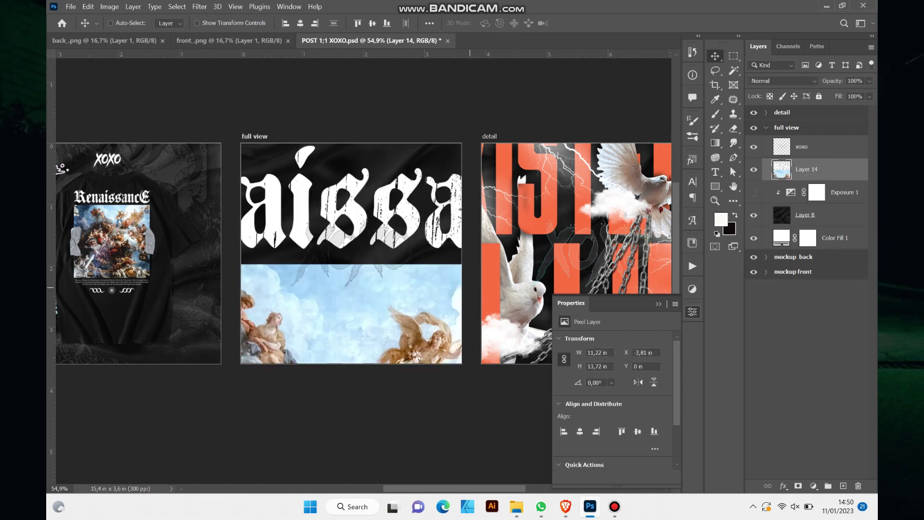
pyautogui.hotkey('ctrl', 't')
pyautogui.moveTo(351, 143)
pyautogui.mouseDown()
pyautogui.moveTo(351, 428)
pyautogui.moveTo(350, 158)
pyautogui.mouseUp()
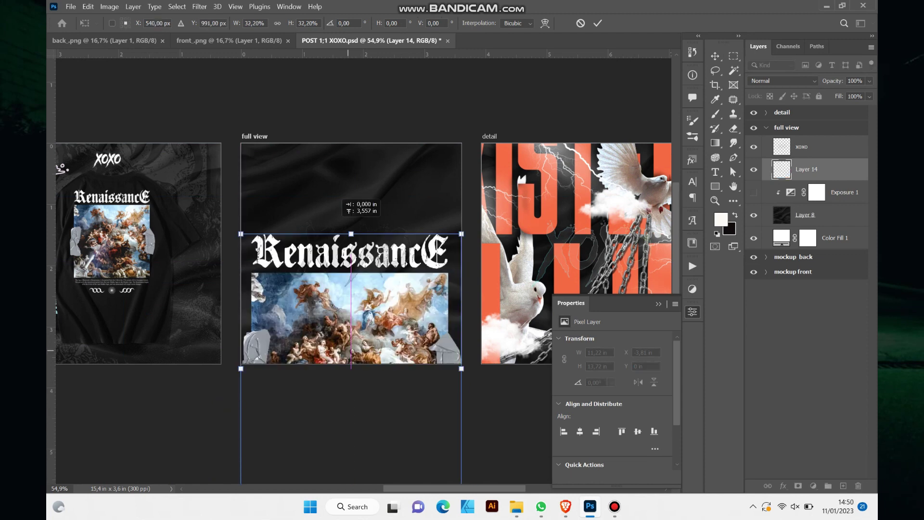
pyautogui.moveTo(351, 422); pyautogui.dragTo(351, 357)
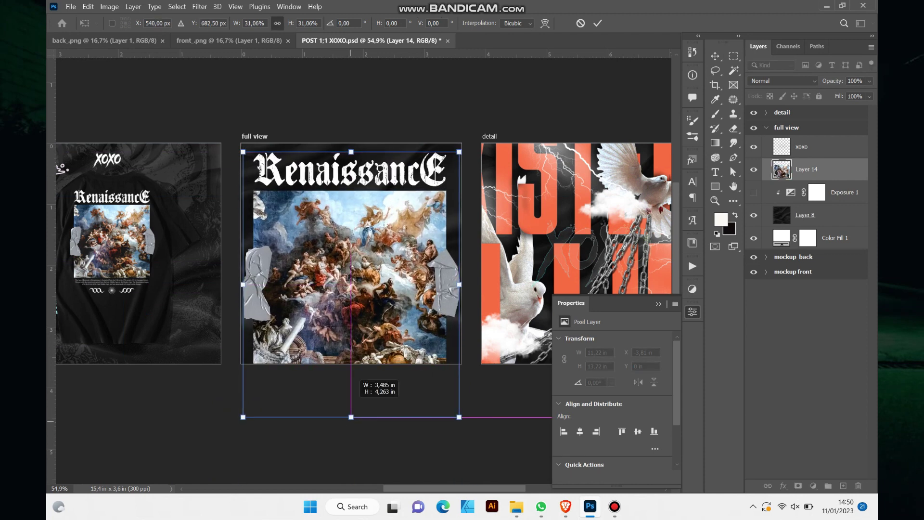
pyautogui.press('Return')
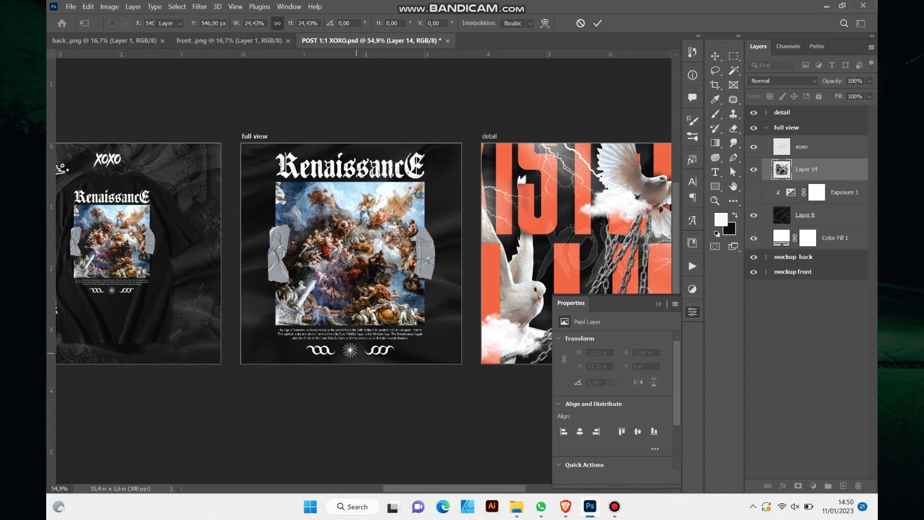
pyautogui.hscroll(5, 380, 265)
pyautogui.hscroll(2, 365, 274)
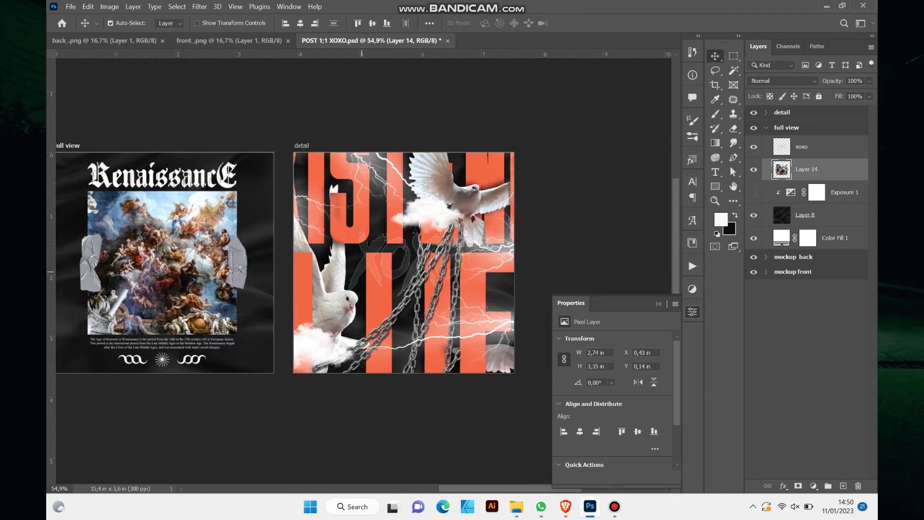
pyautogui.hscroll(2, 353, 286)
# Replace the detail artboard's Layer 11 with the pasted Renaissance design.
pyautogui.click(375, 338)
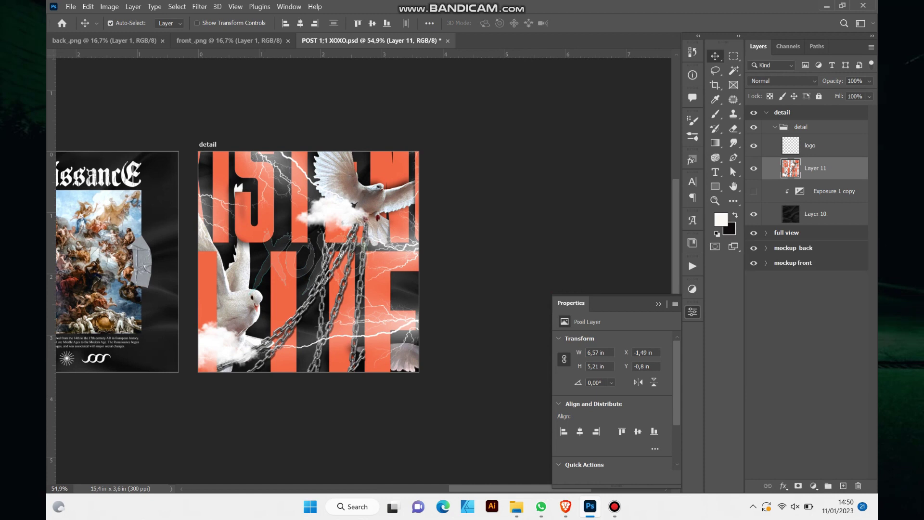
pyautogui.press('Delete')
pyautogui.hotkey('ctrl', 'v')
# Enlarge the design into a close-up with the title cropped along the top edge.
pyautogui.hotkey('ctrl', 't')
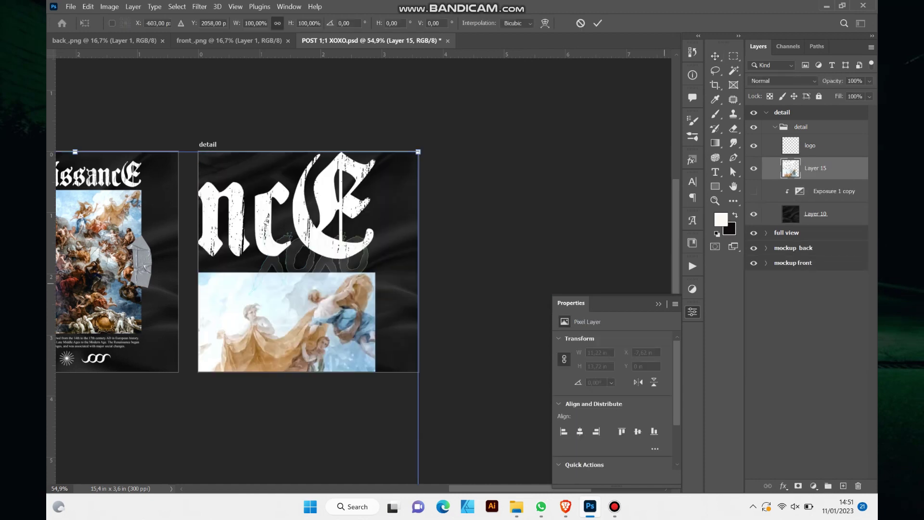
pyautogui.moveTo(226, 286); pyautogui.dragTo(460, 286)
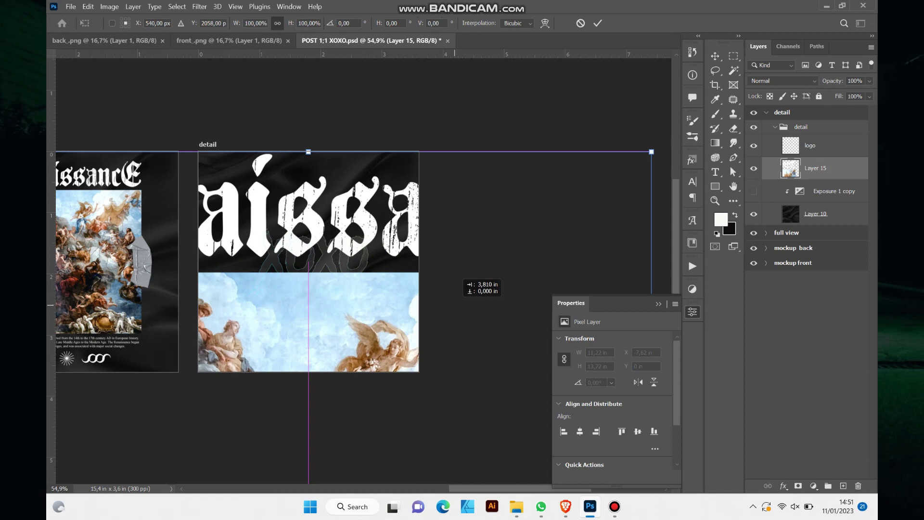
pyautogui.moveTo(308, 152); pyautogui.dragTo(311, 377)
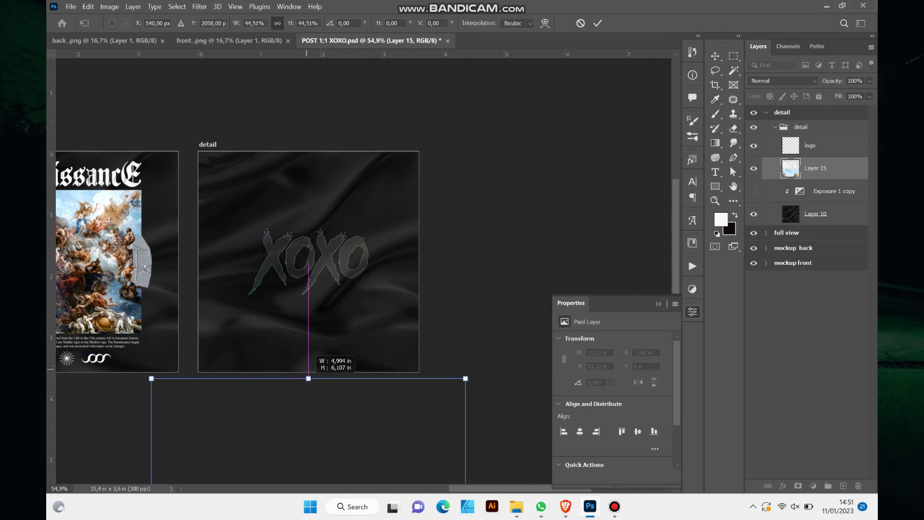
pyautogui.moveTo(327, 445); pyautogui.dragTo(327, 142)
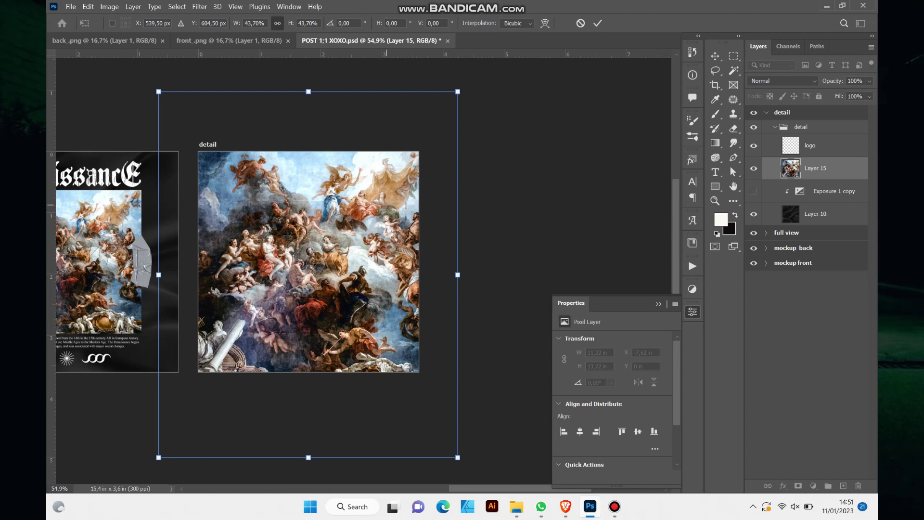
pyautogui.moveTo(318, 180)
pyautogui.mouseDown()
pyautogui.moveTo(318, 226)
pyautogui.moveTo(326, 103)
pyautogui.mouseUp()
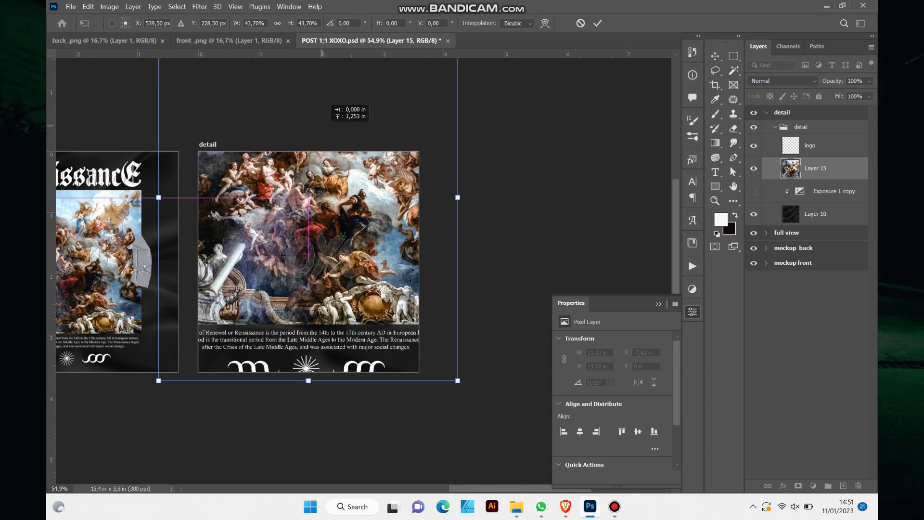
pyautogui.moveTo(333, 184); pyautogui.dragTo(336, 287)
pyautogui.moveTo(308, 119); pyautogui.dragTo(308, 137)
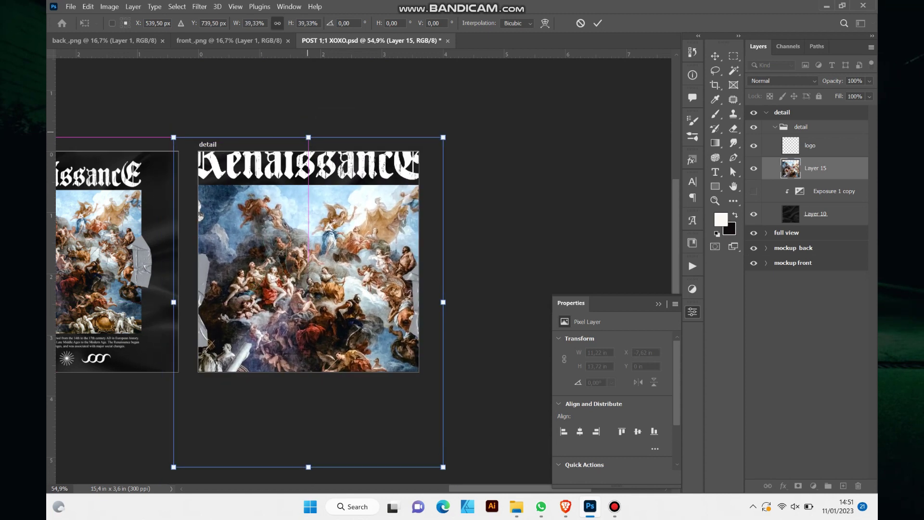
pyautogui.moveTo(325, 220)
pyautogui.mouseDown()
pyautogui.moveTo(325, 201)
pyautogui.moveTo(328, 214)
pyautogui.mouseUp()
pyautogui.press('Return')
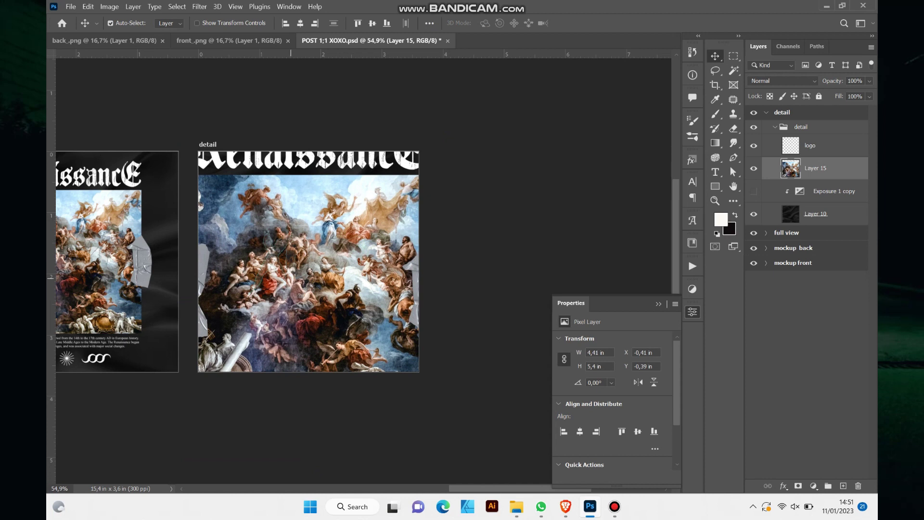
pyautogui.scroll(-2, 286, 284)
pyautogui.scroll(-1, 308, 274)
pyautogui.scroll(-2, 366, 264)
pyautogui.scroll(-1, 434, 257)
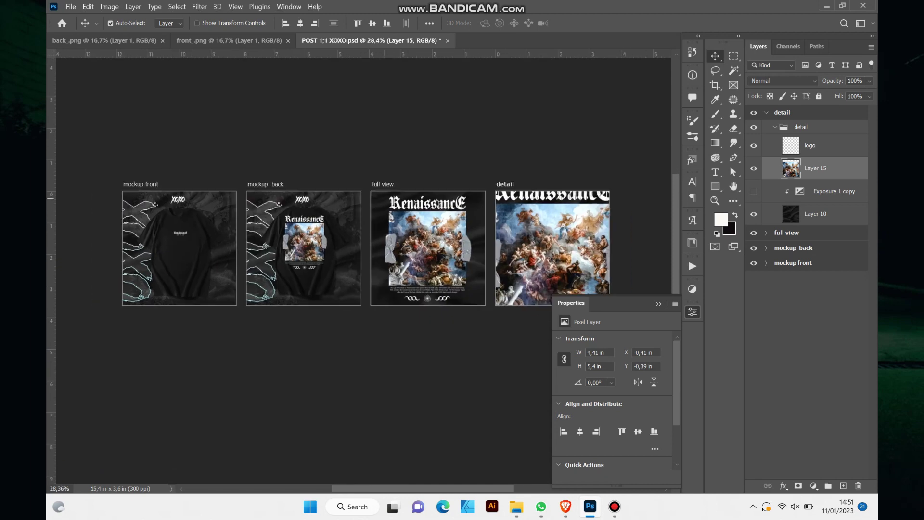
# Export the four artboards as 1080×1080 JPGs into the #17 folder.
pyautogui.hotkey('ctrl', 'shift', 's')
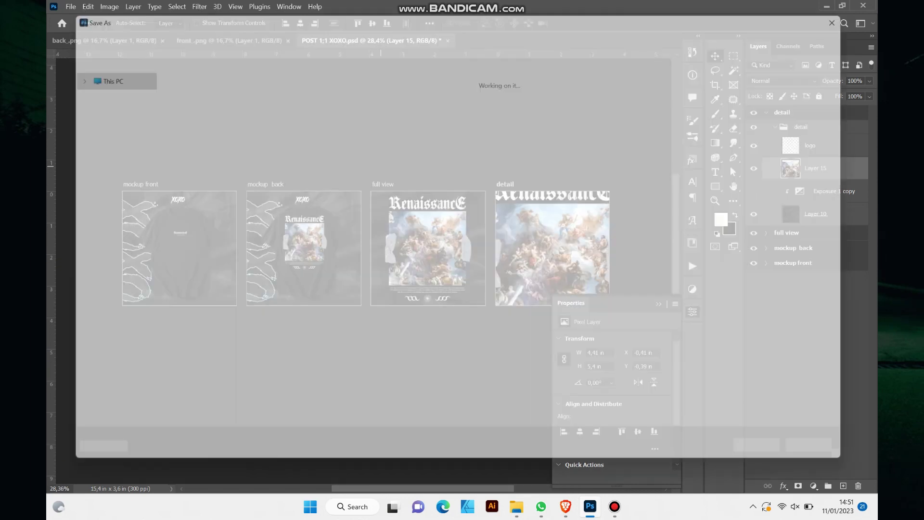
pyautogui.press('Return')
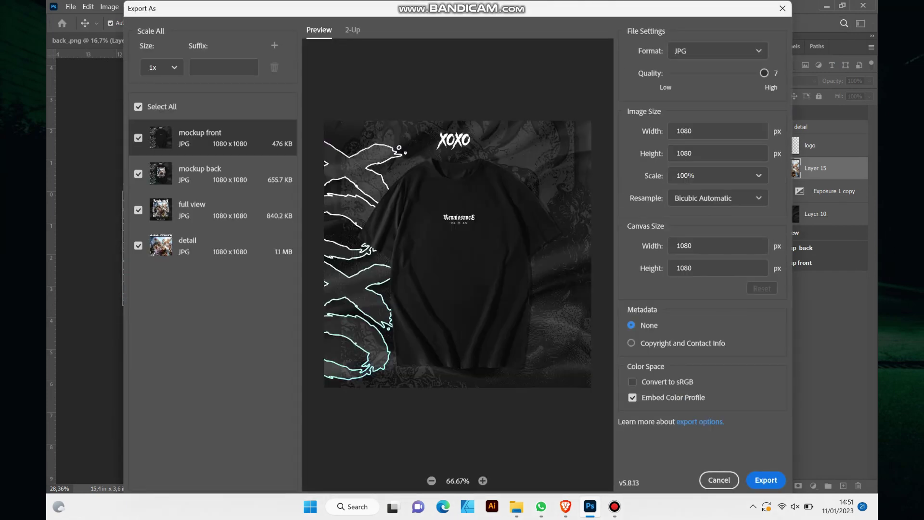
pyautogui.press('Return')
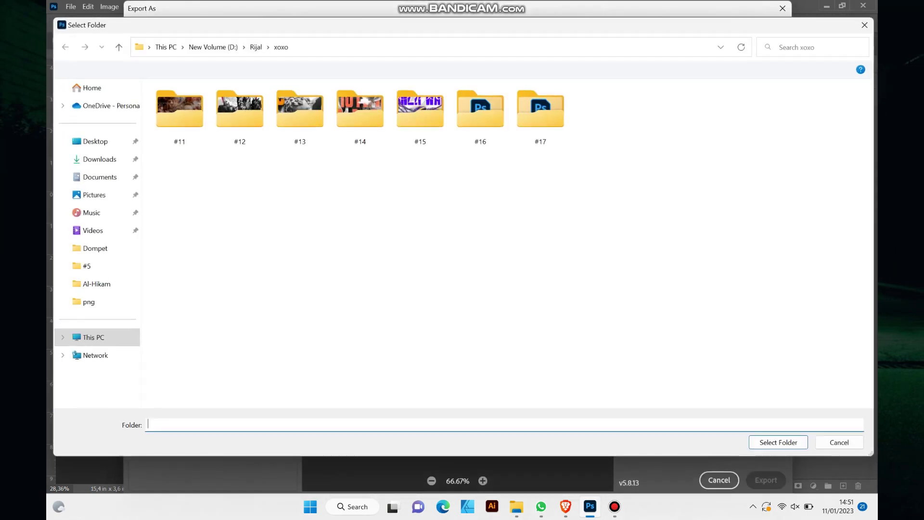
pyautogui.doubleClick(540, 113)
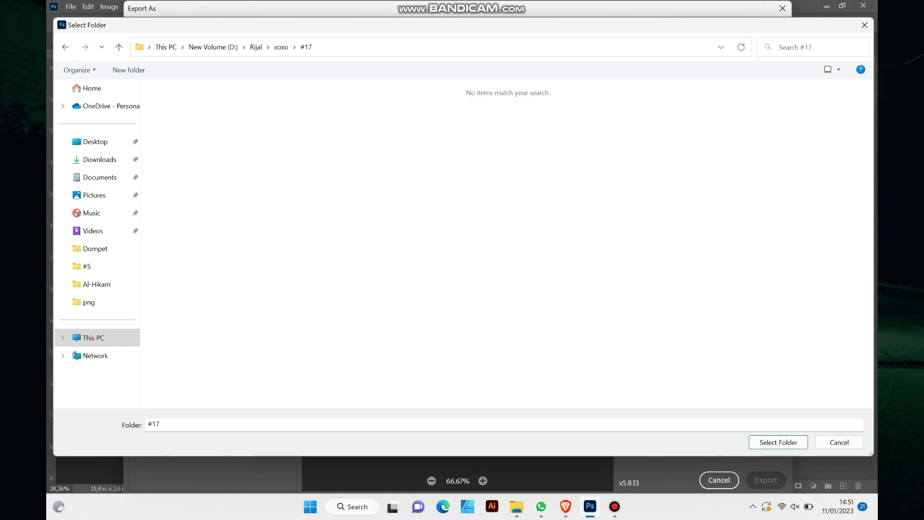
pyautogui.press('Return')
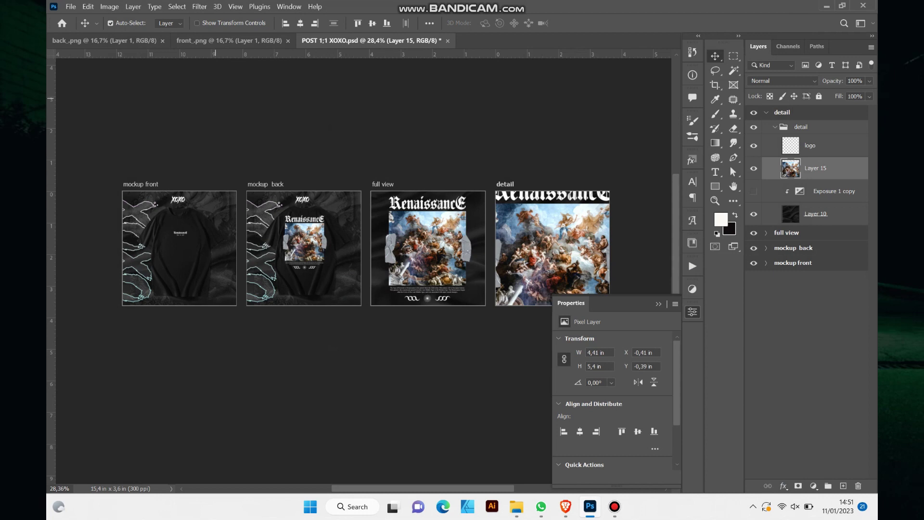
# Close the back and front PNGs, then close POST 1;1 XOXO.psd discarding changes.
pyautogui.click(163, 41)
pyautogui.click(163, 40)
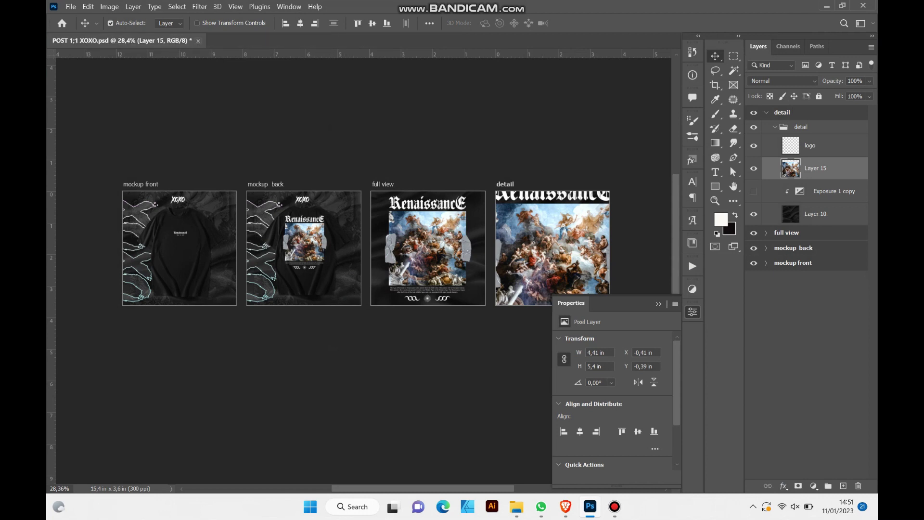
pyautogui.hotkey('ctrl', 'w')
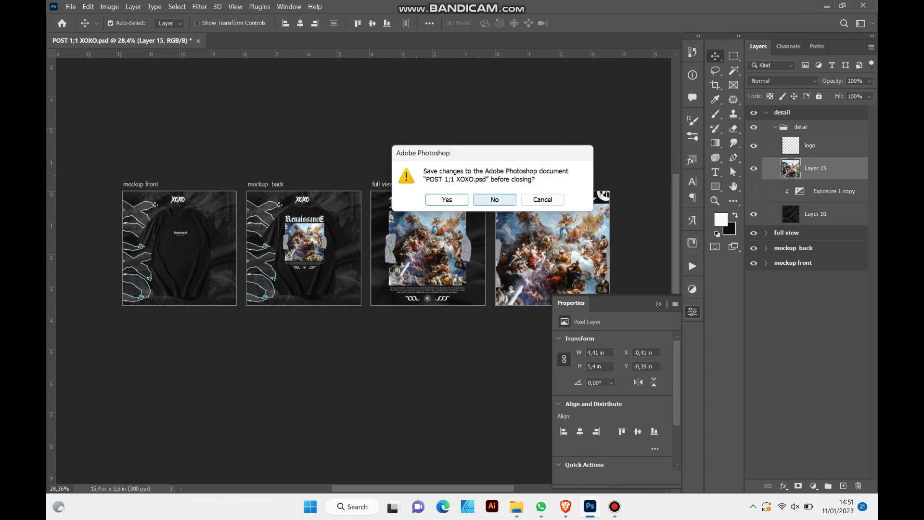
pyautogui.click(494, 199)
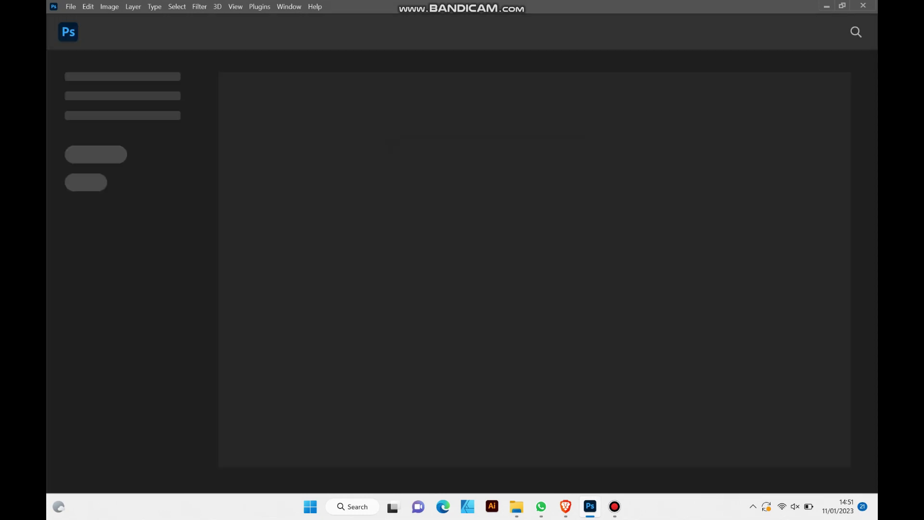